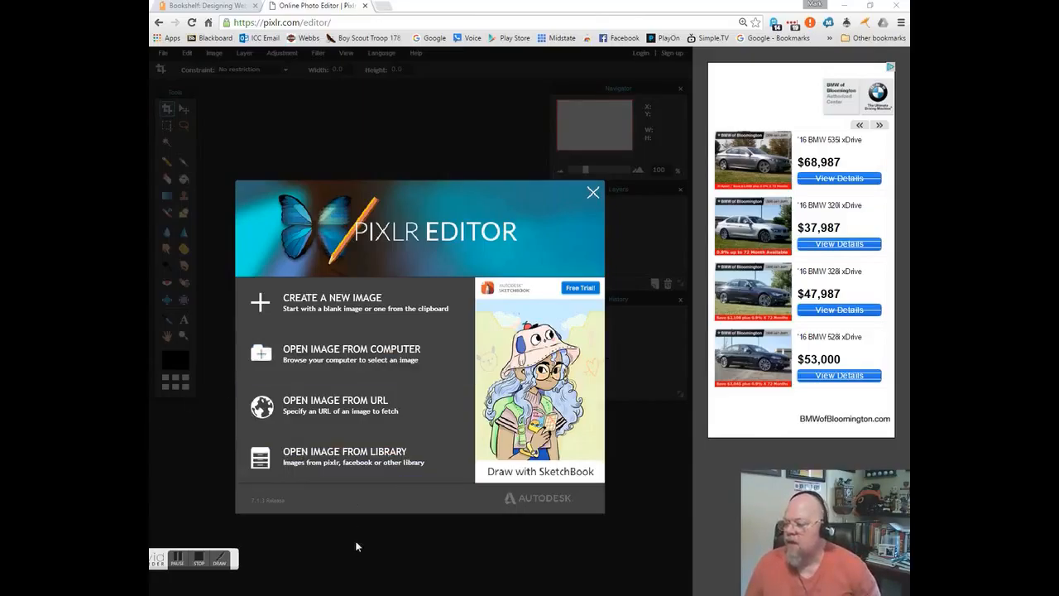
- Open practiceFace.jpg from the computer and duplicate its Background layer
left_click(352, 355)
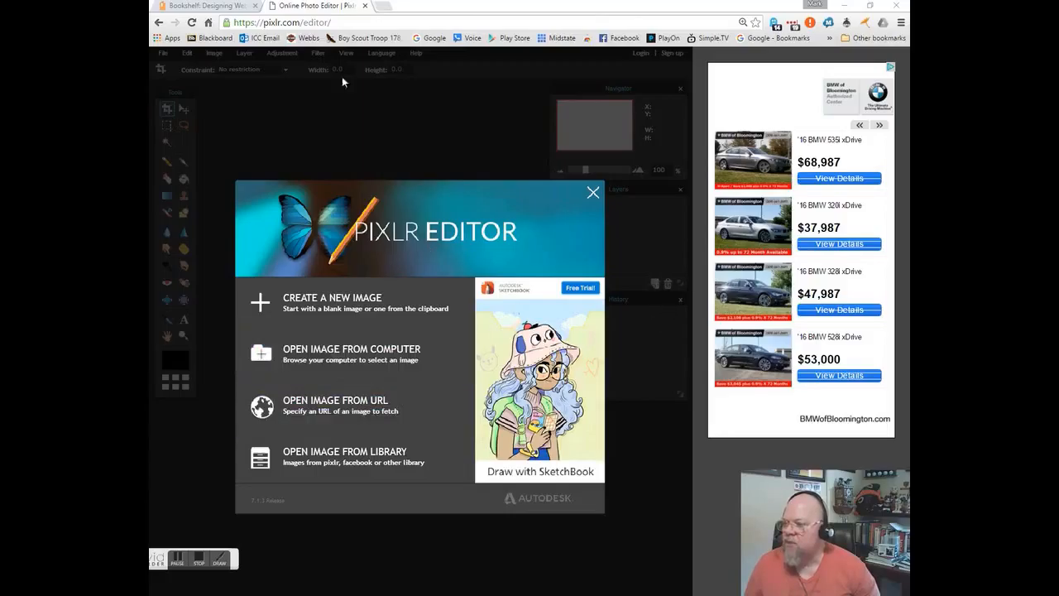
left_click(335, 353)
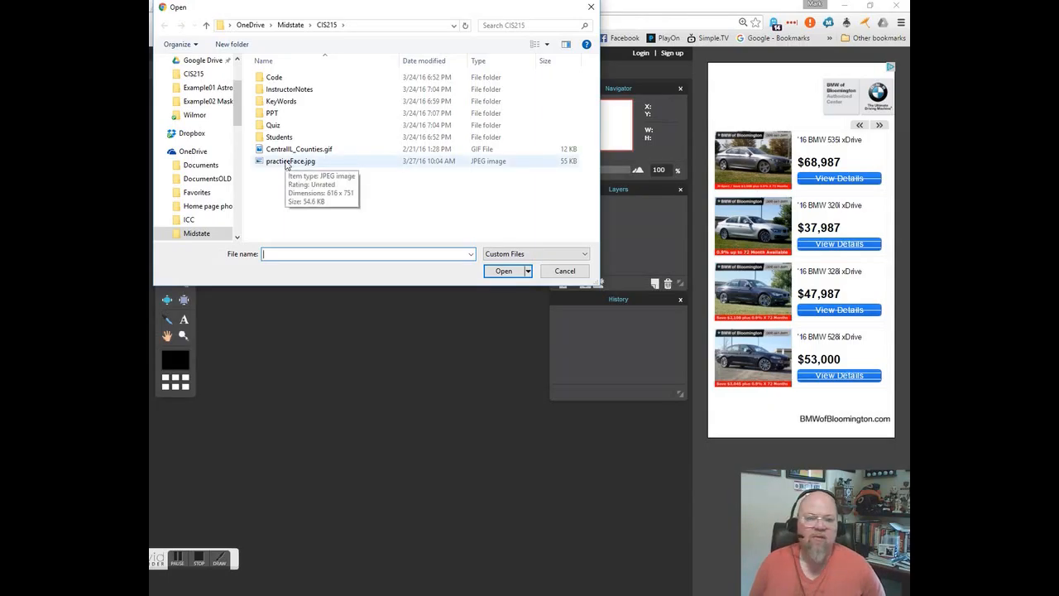
double_click(289, 161)
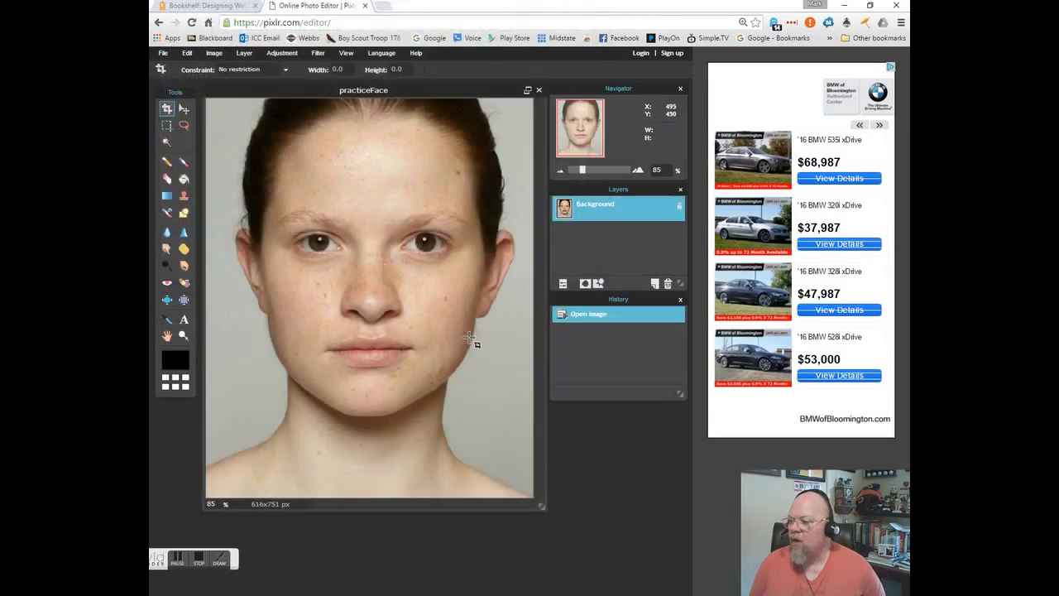
left_click_drag(398, 86, 397, 121)
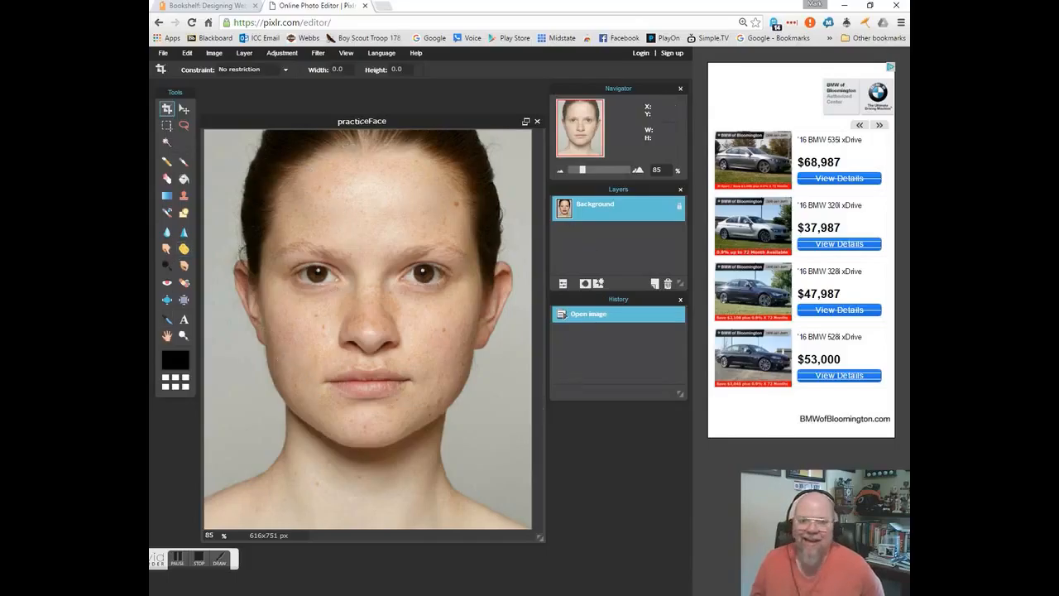
right_click(591, 213)
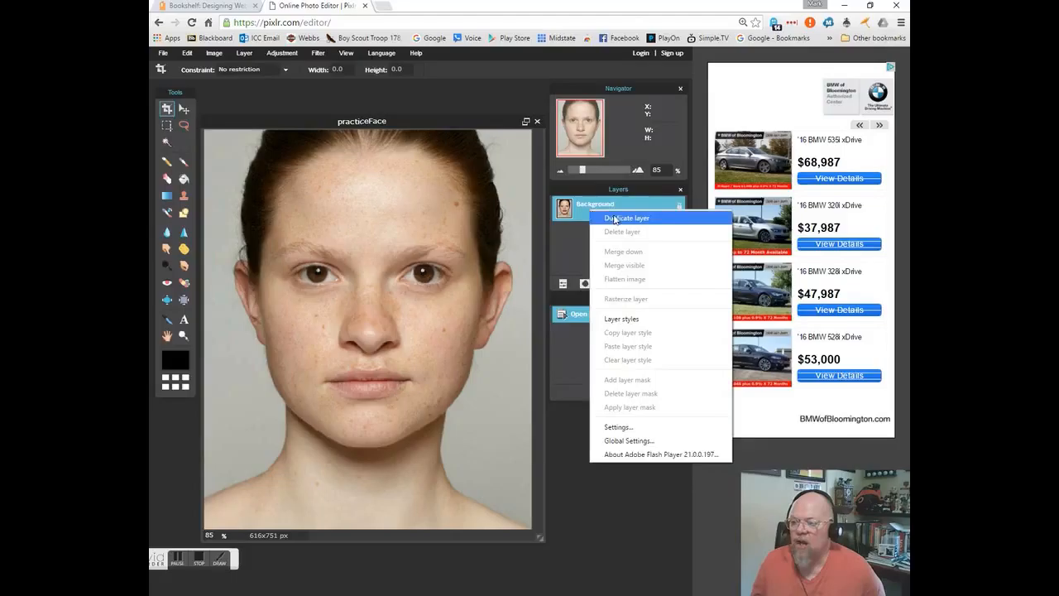
left_click(626, 217)
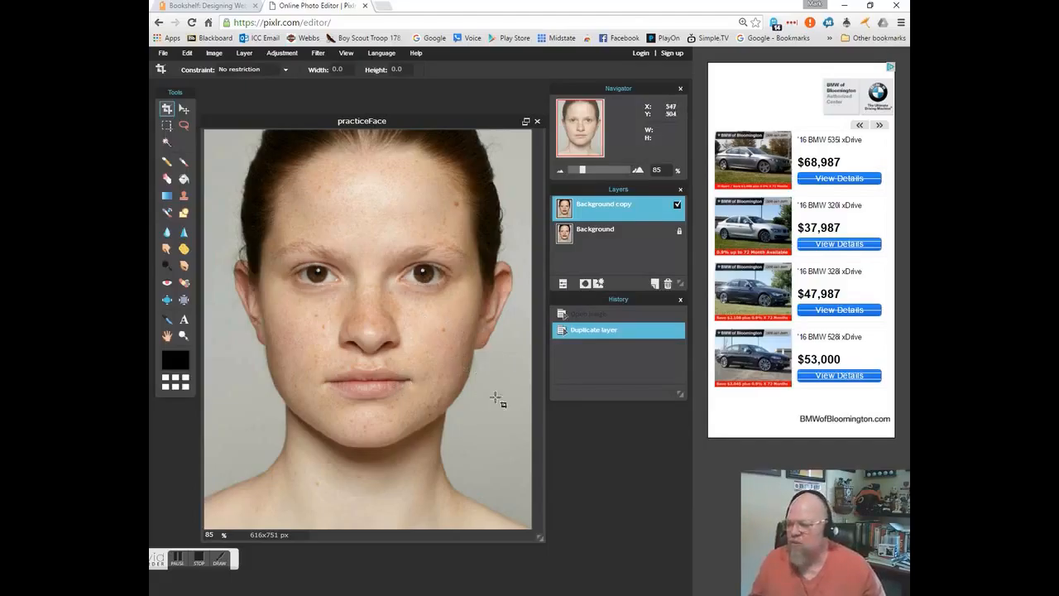
- Try a freehand lasso selection about 147 by 117 px on the middle of the forehead, then deselect it
left_click(183, 125)
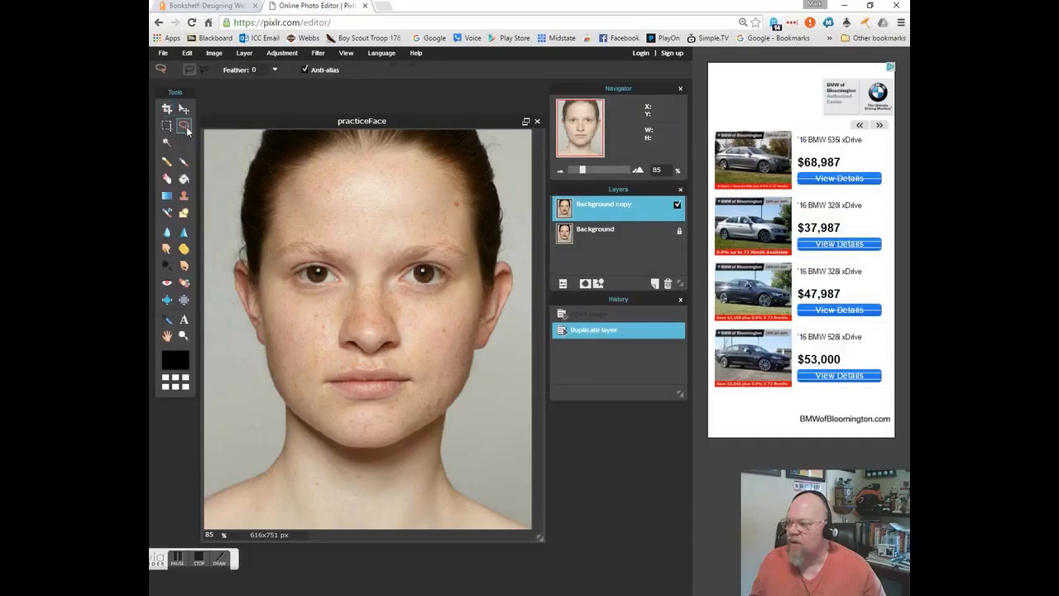
mouse_move(348, 197)
left_mouse_down()
mouse_move(387, 204)
mouse_move(393, 254)
mouse_move(345, 252)
mouse_move(329, 222)
mouse_move(345, 200)
left_mouse_up()
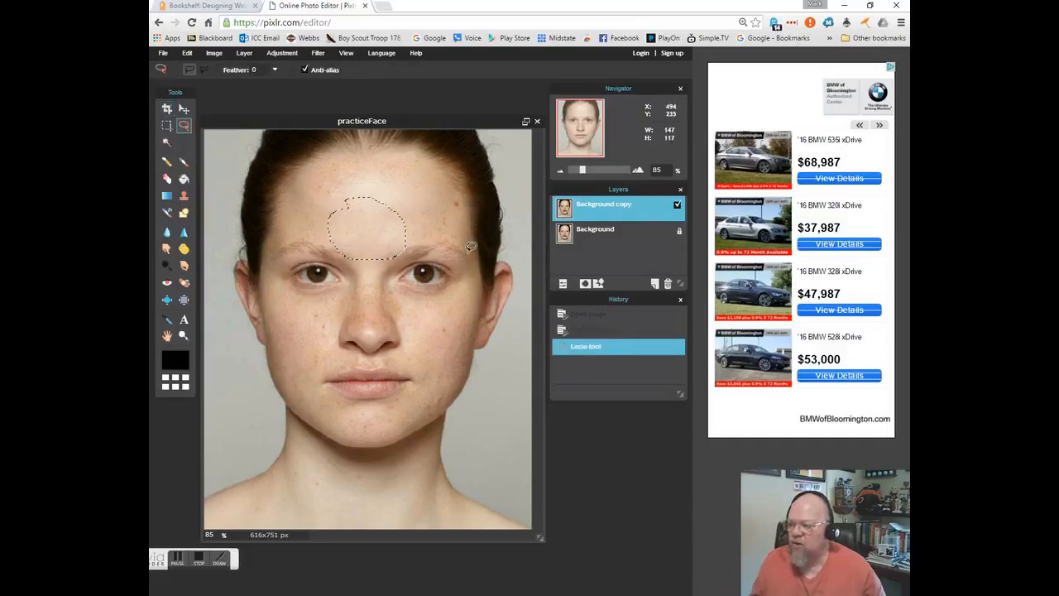
left_click(166, 125)
key("ctrl+d")
- Outline the lips with the polygonal Lasso tool on the duplicated layer, making a selection about 149 by 54 px
left_click(183, 125)
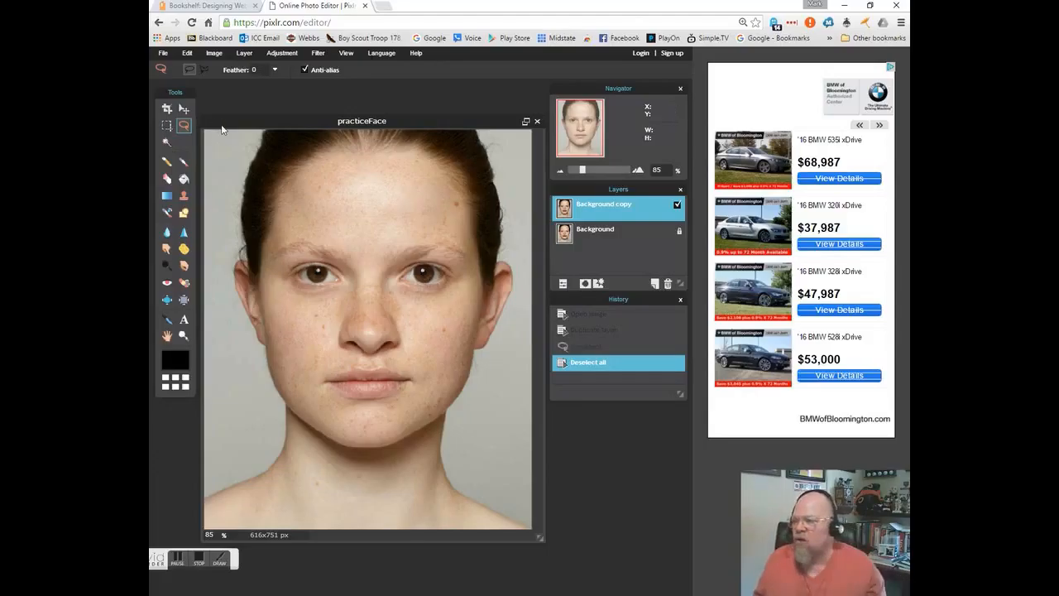
left_click(204, 71)
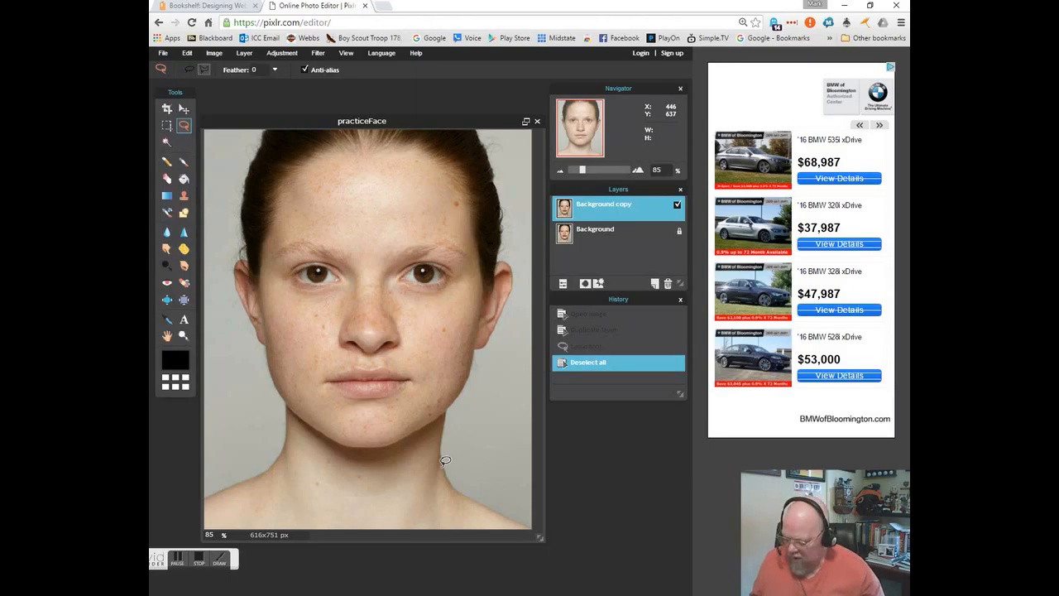
scroll(445, 460, "up", 4)
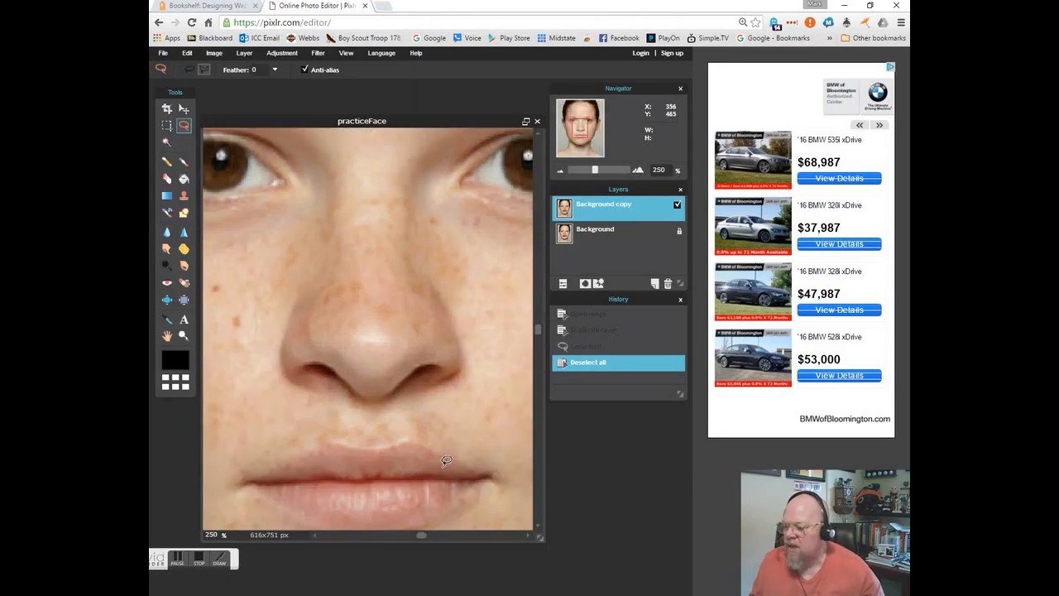
left_click_drag(539, 332, 542, 391)
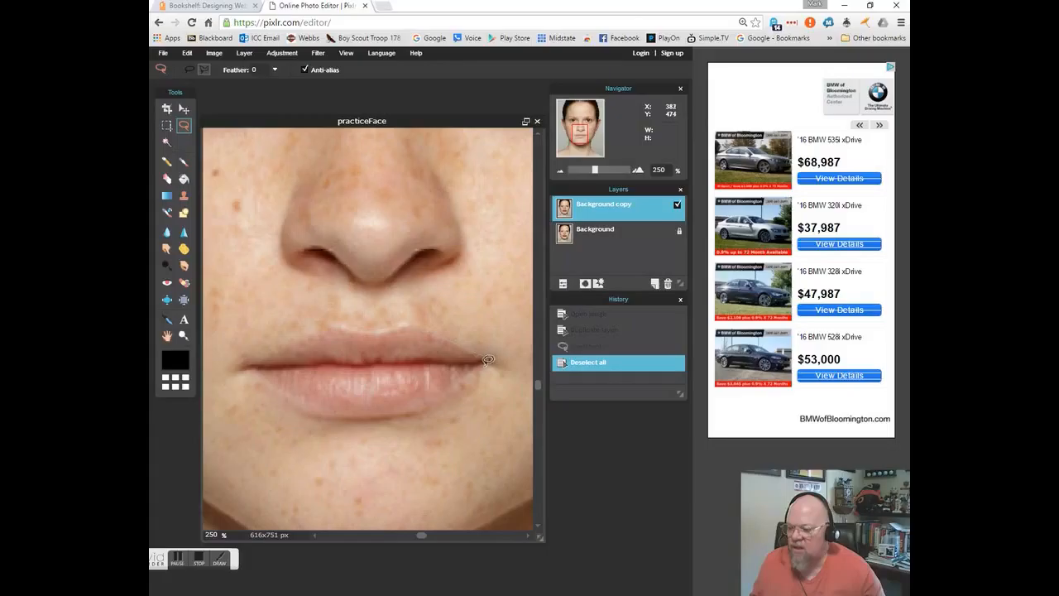
mouse_move(480, 362)
left_mouse_down()
mouse_move(411, 406)
mouse_move(321, 407)
mouse_move(259, 373)
mouse_move(285, 341)
left_mouse_up()
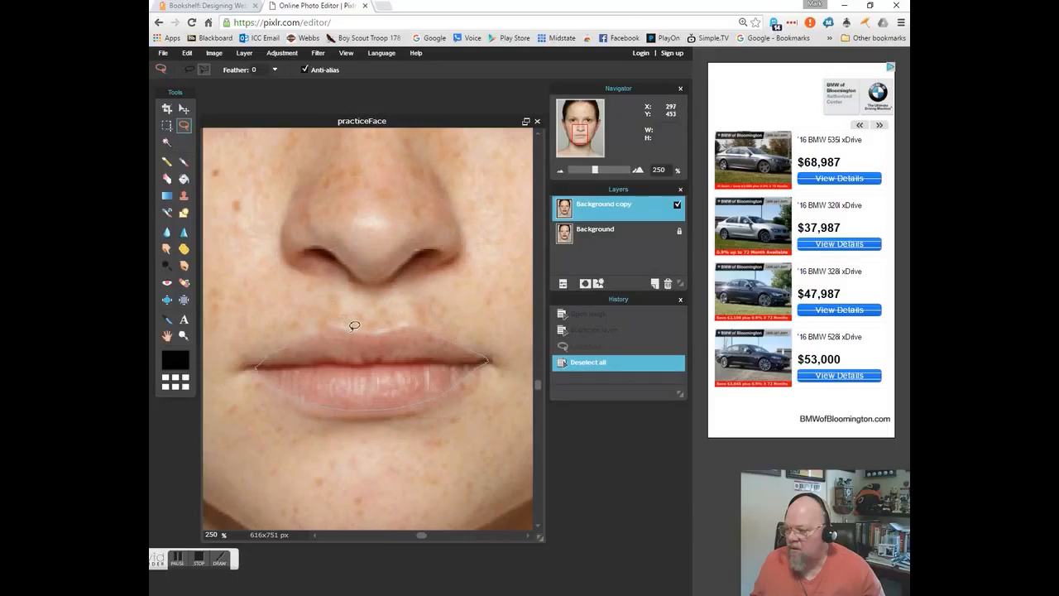
left_click_drag(373, 330, 373, 329)
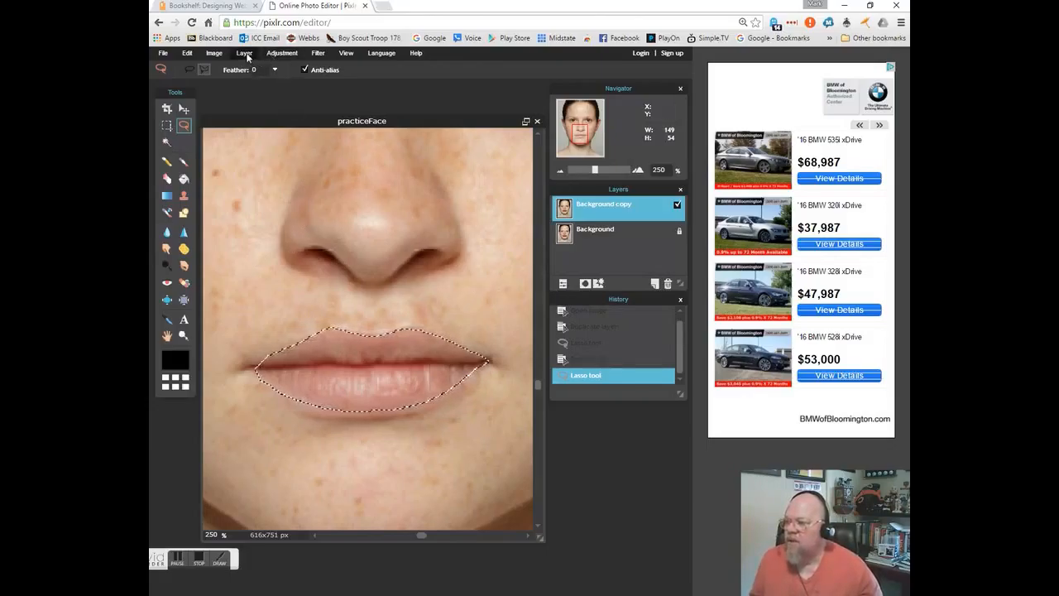
- Try a Levels adjustment on the selected lips, testing the output levels and a midtone input level of 0.96
left_click(246, 55)
mouse_move(269, 58)
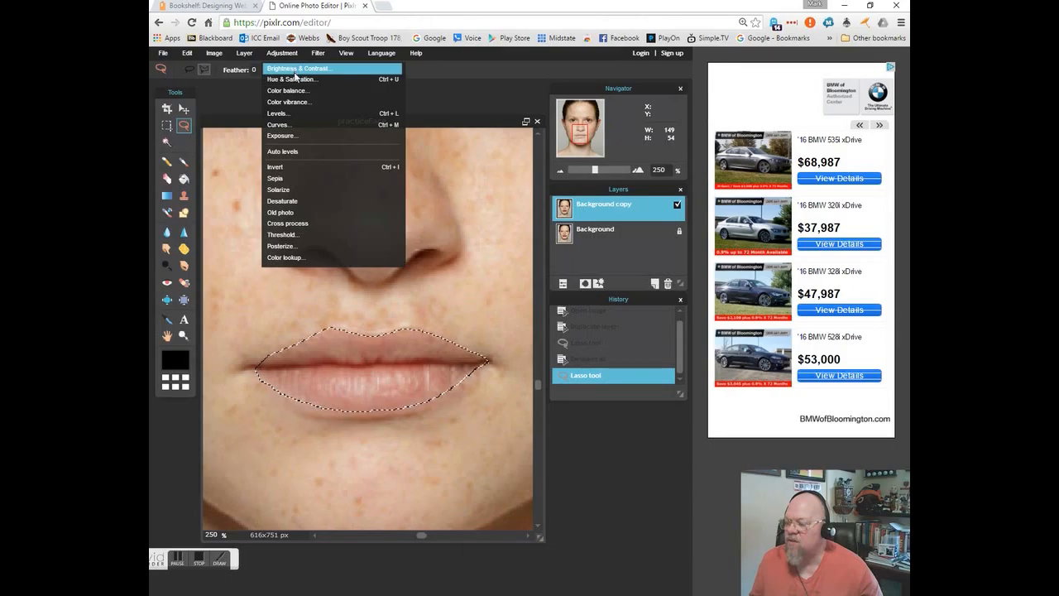
left_click(285, 121)
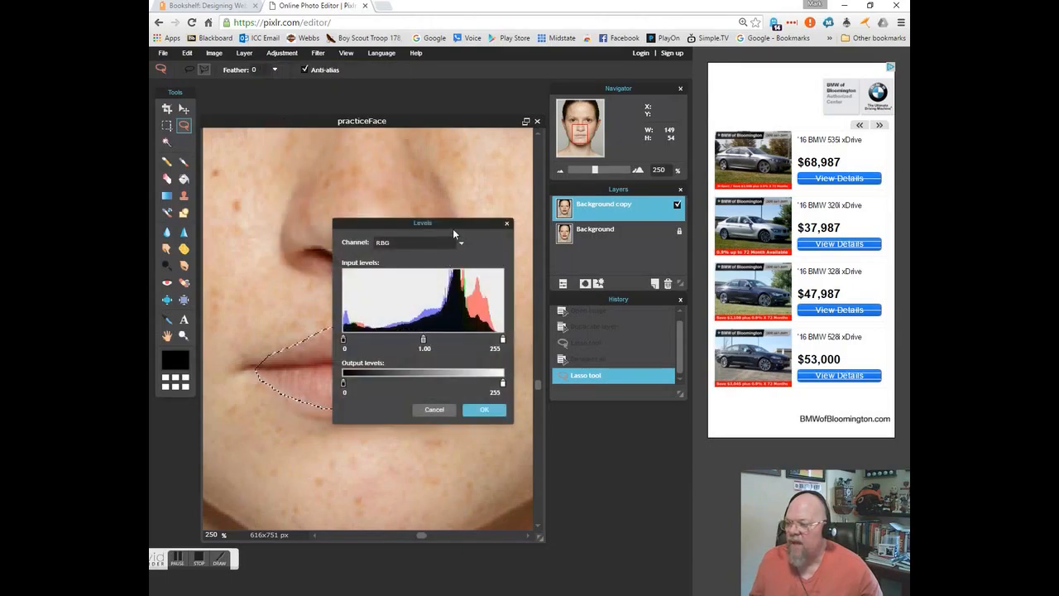
left_click_drag(455, 222, 614, 196)
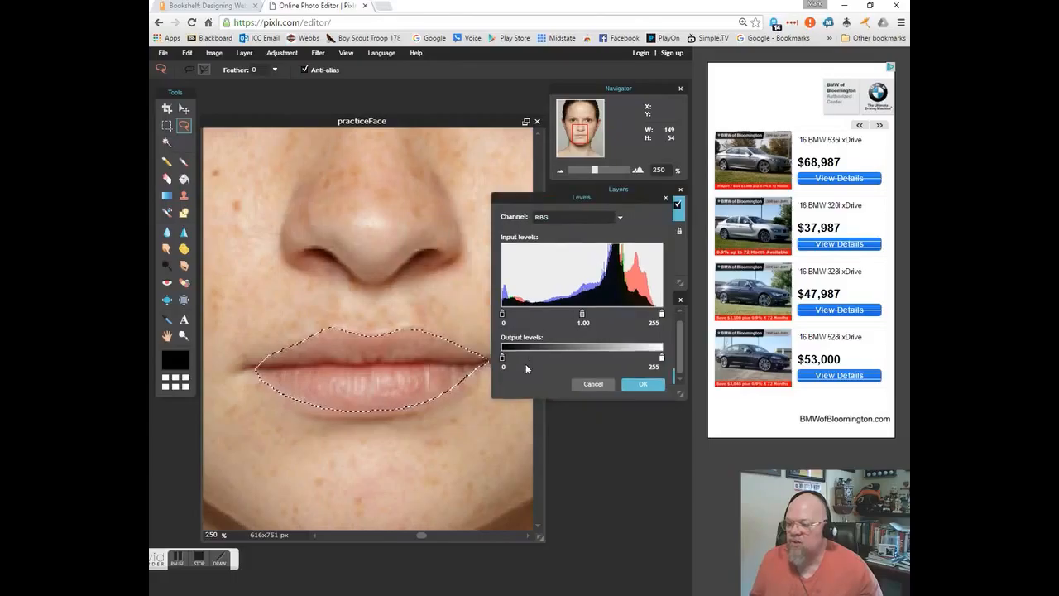
mouse_move(502, 358)
left_mouse_down()
mouse_move(530, 356)
mouse_move(502, 360)
left_mouse_up()
mouse_move(660, 358)
left_mouse_down()
mouse_move(610, 361)
mouse_move(662, 357)
left_mouse_up()
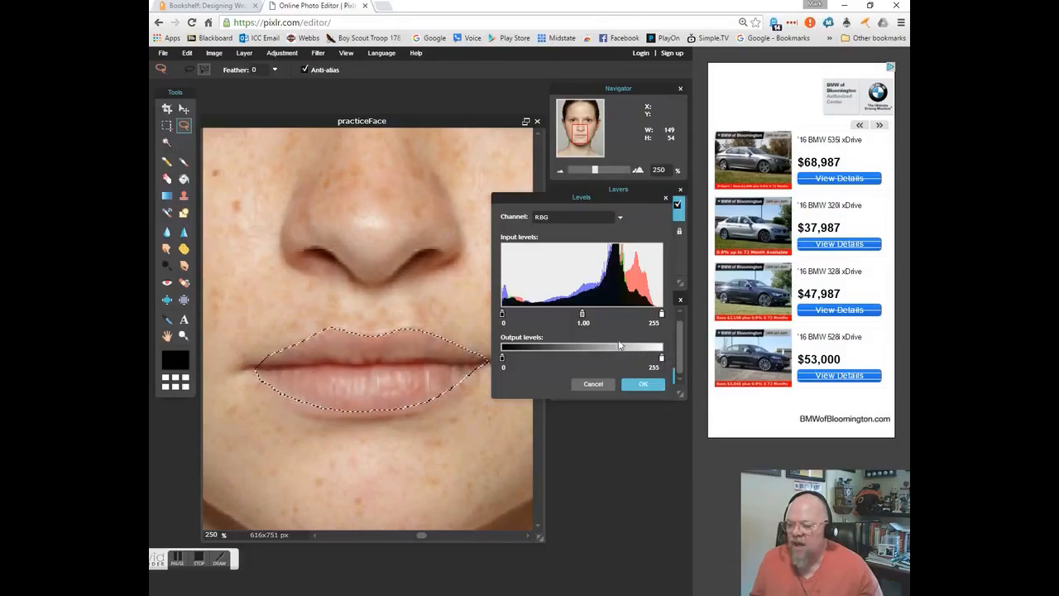
mouse_move(582, 315)
left_mouse_down()
mouse_move(550, 314)
mouse_move(580, 315)
left_mouse_up()
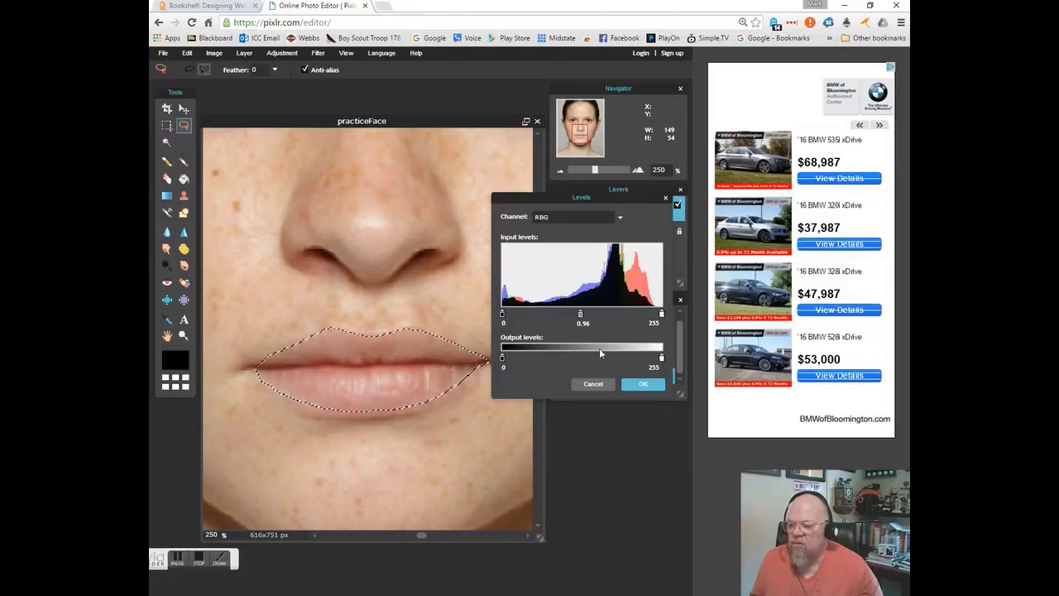
left_click(594, 384)
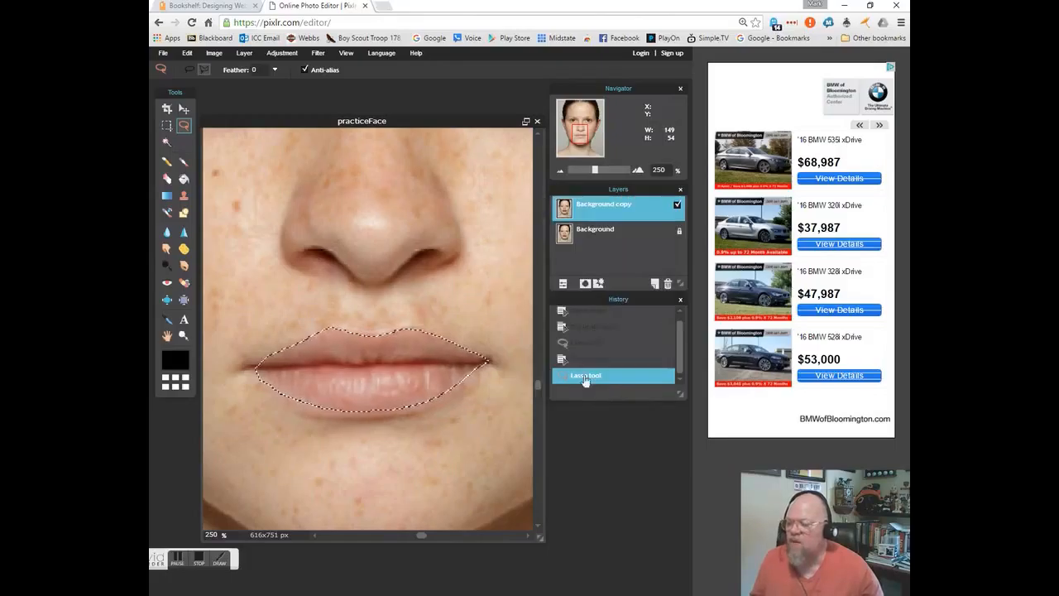
- Try a Hue & Saturation adjustment on the selected lips with saturation 62 and hue -6
left_click(290, 54)
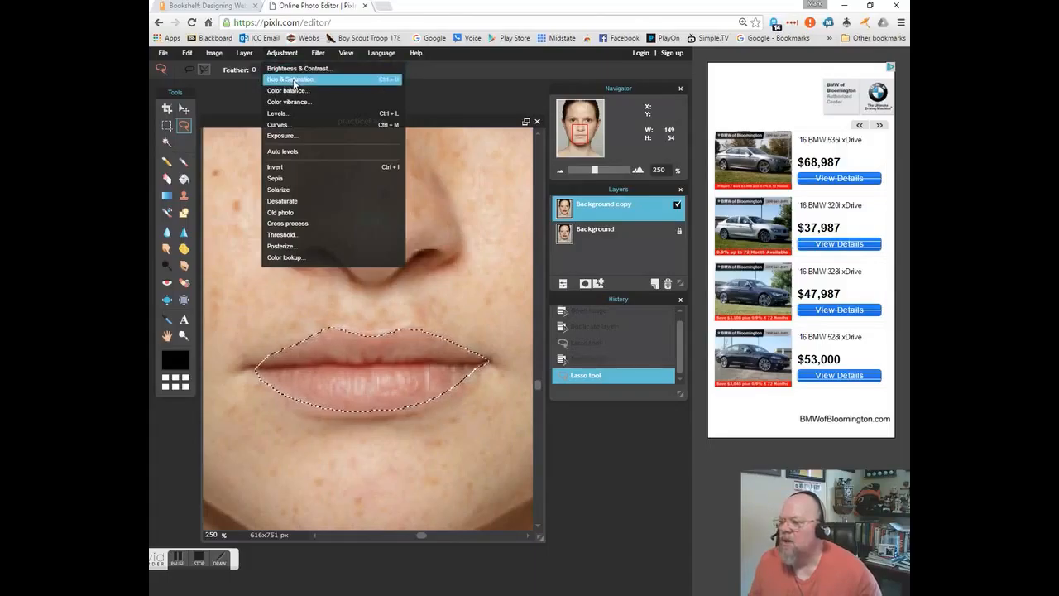
left_click(293, 80)
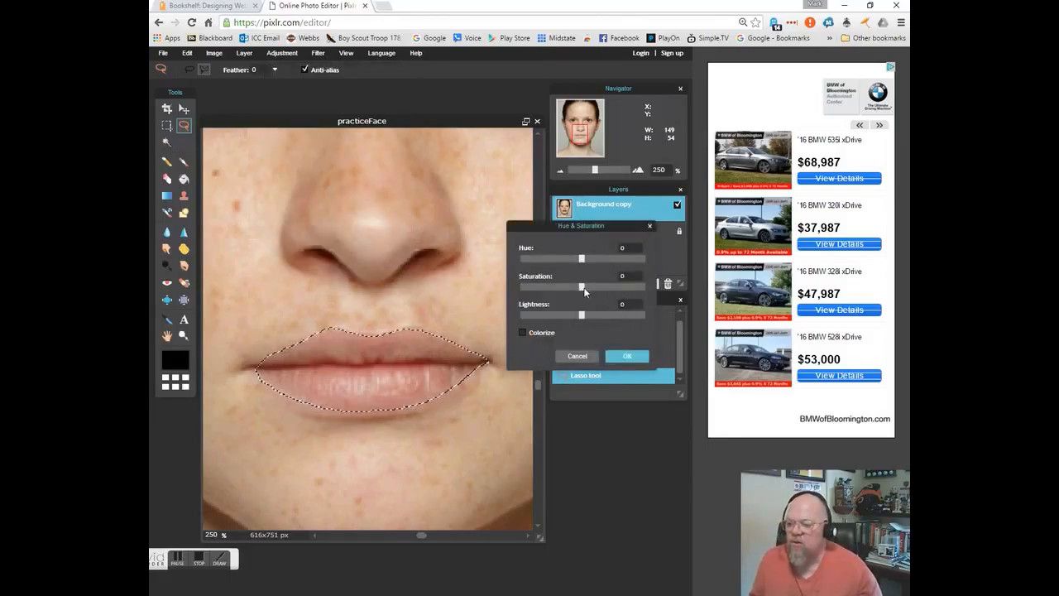
left_click_drag(584, 287, 622, 287)
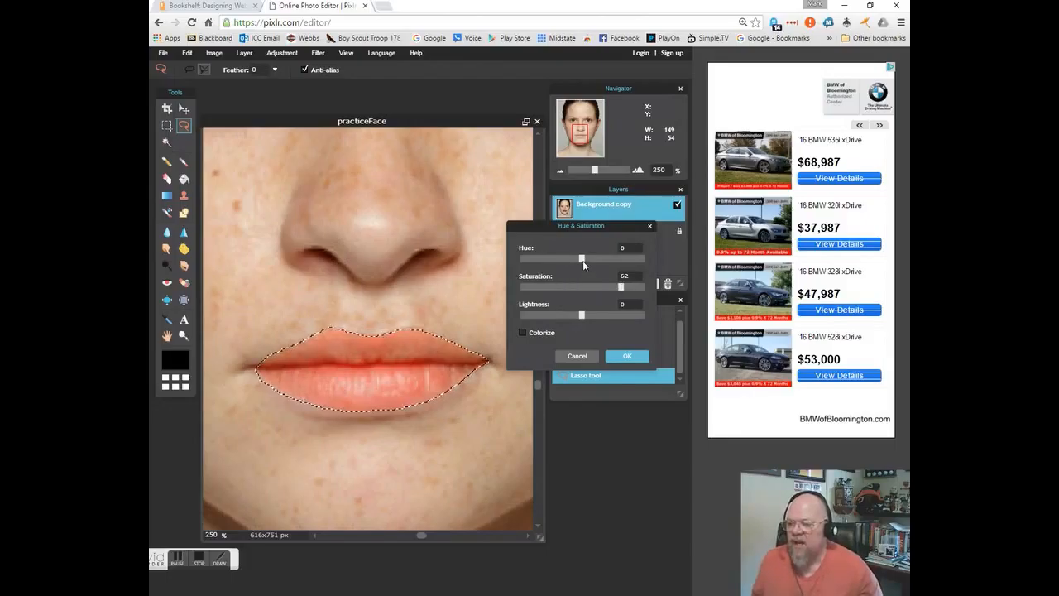
mouse_move(582, 261)
left_mouse_down()
mouse_move(556, 259)
mouse_move(581, 259)
left_mouse_up()
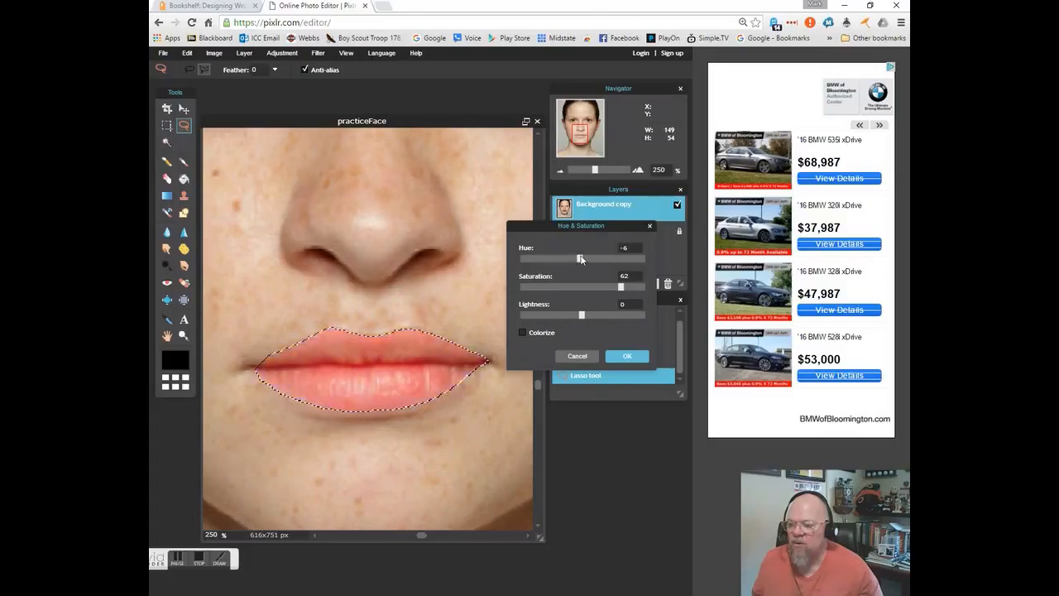
left_click(577, 356)
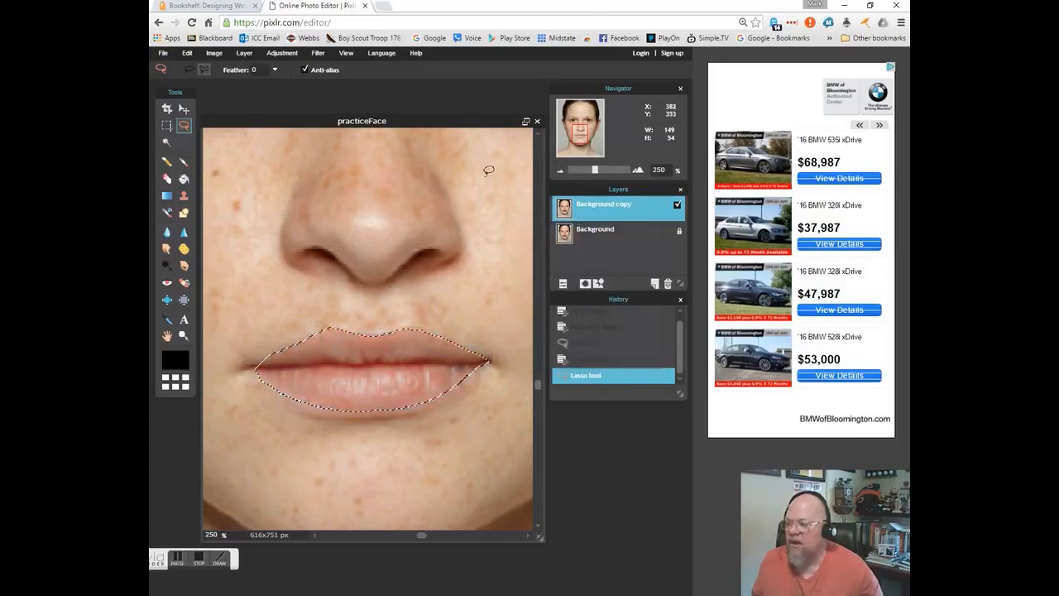
- Try a Curves adjustment on the selected lips, bending the midpoint of the RBG curve and of the Red channel curve
left_click(281, 53)
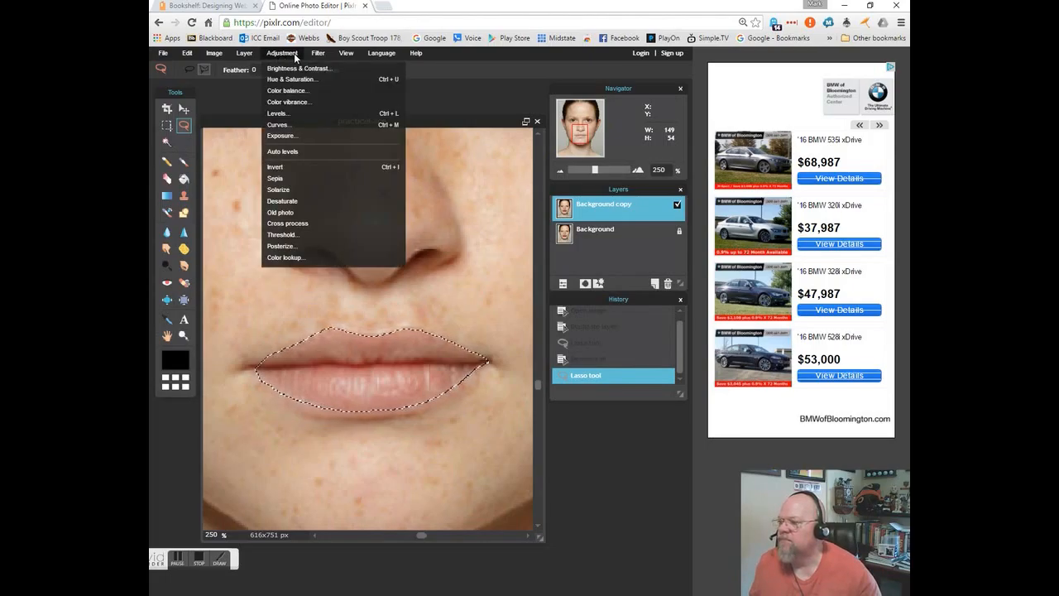
left_click(285, 125)
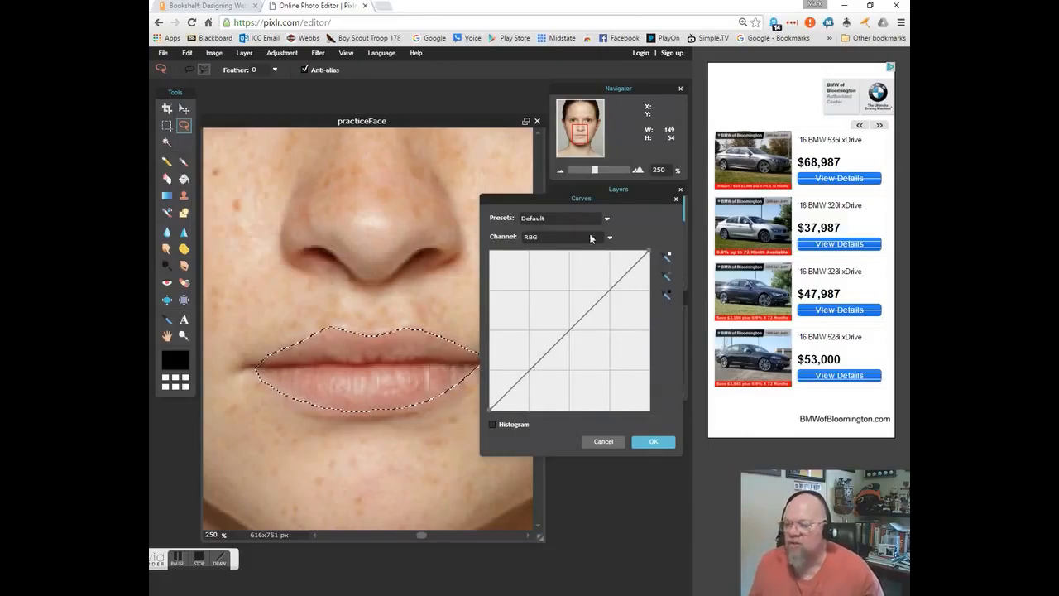
left_click_drag(590, 200, 614, 199)
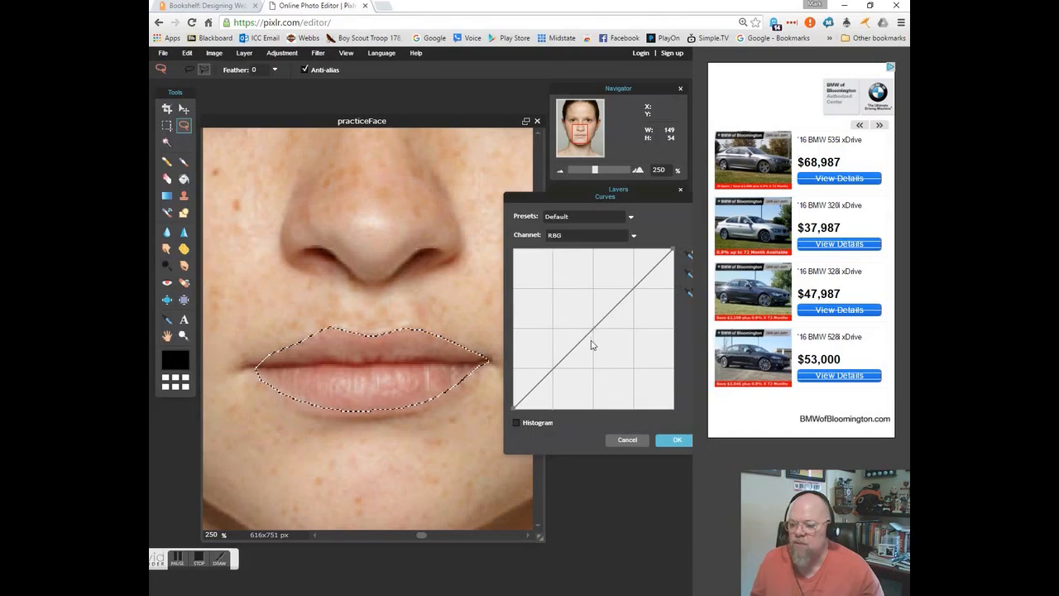
mouse_move(595, 333)
left_mouse_down()
mouse_move(610, 355)
mouse_move(574, 293)
mouse_move(602, 335)
mouse_move(560, 293)
mouse_move(593, 336)
left_mouse_up()
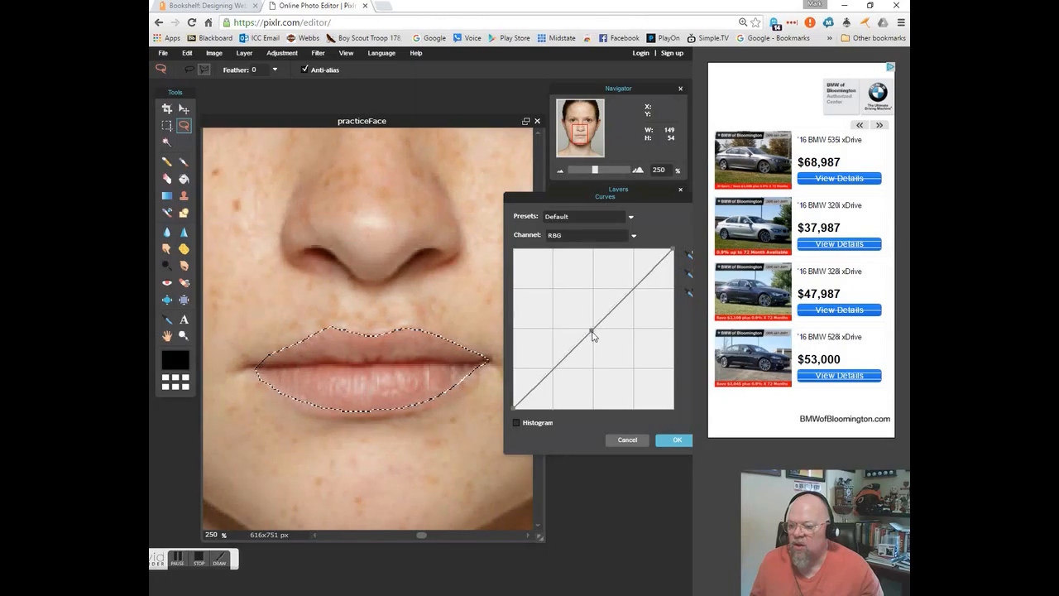
left_click(630, 219)
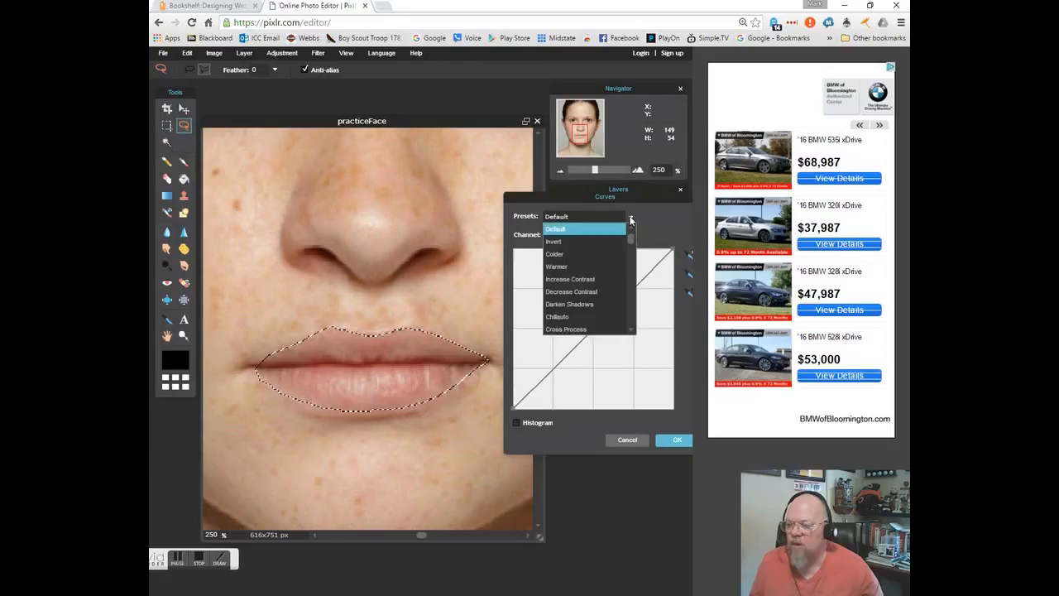
left_click(630, 219)
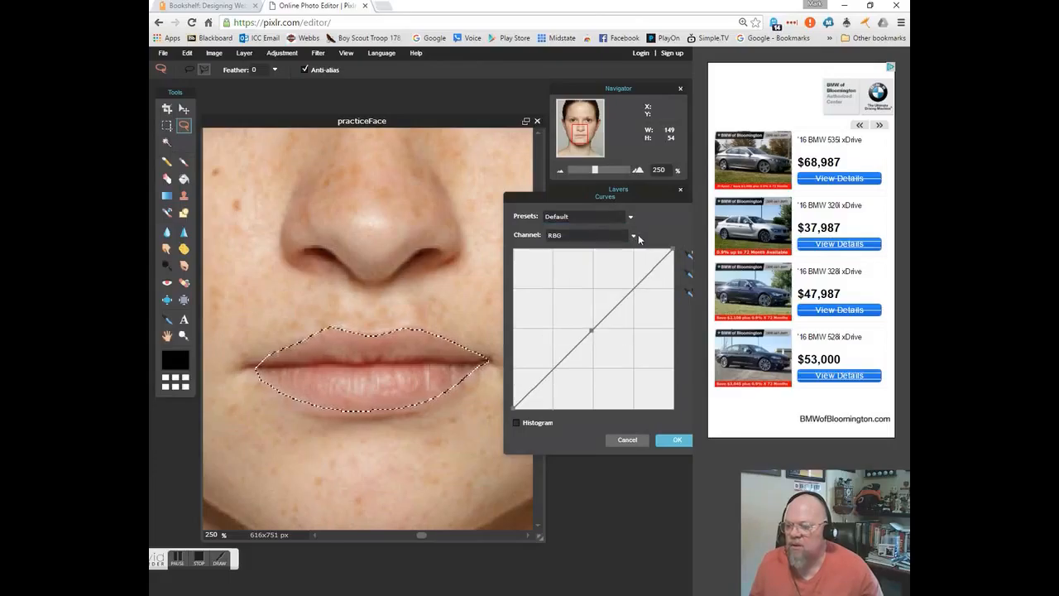
left_click(636, 238)
left_click(570, 262)
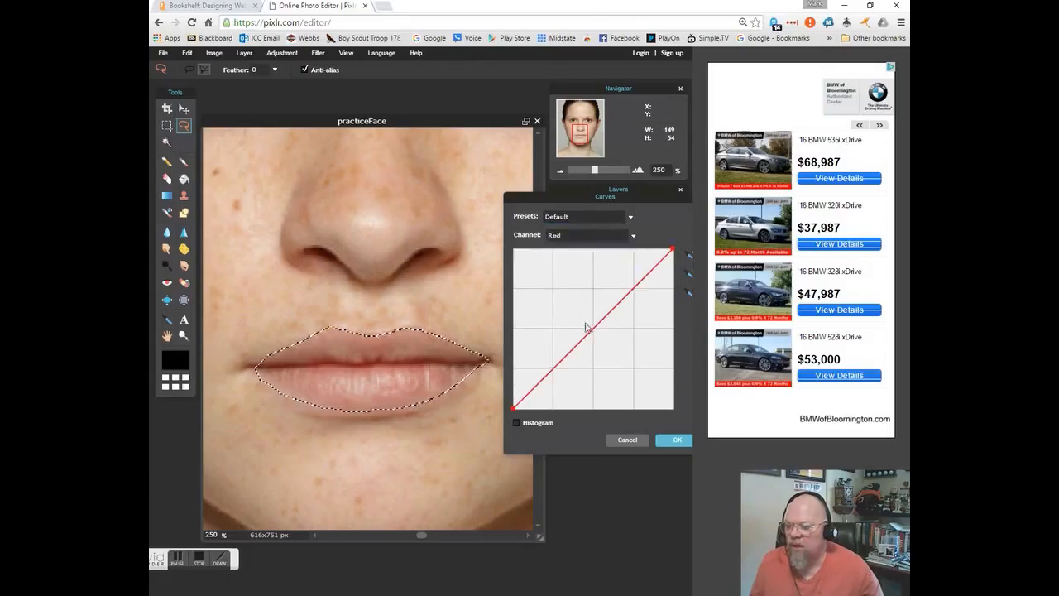
mouse_move(593, 333)
left_mouse_down()
mouse_move(592, 317)
mouse_move(603, 341)
mouse_move(590, 318)
mouse_move(593, 331)
left_mouse_up()
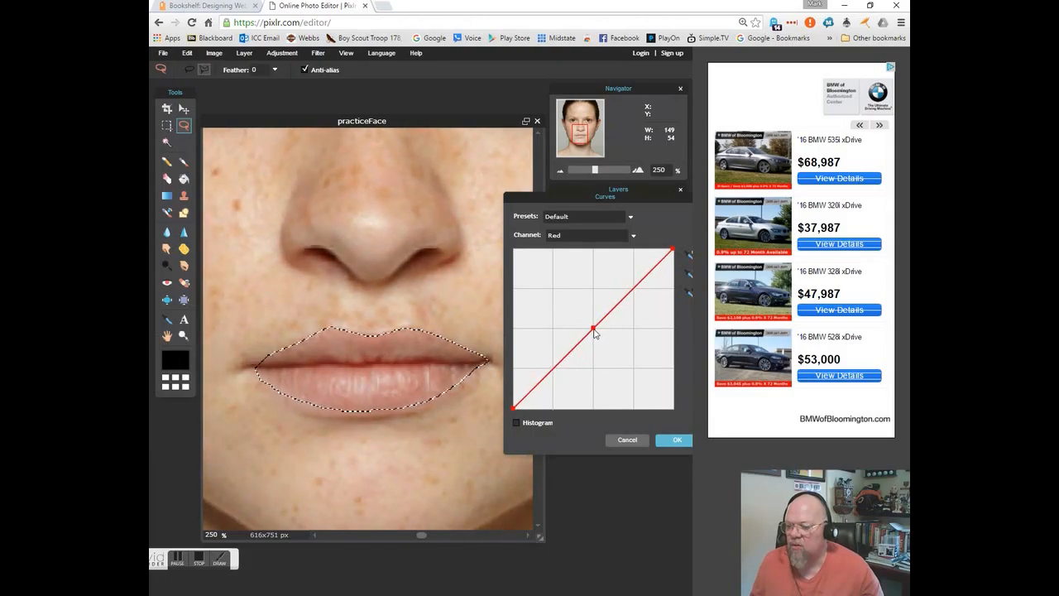
left_click(627, 440)
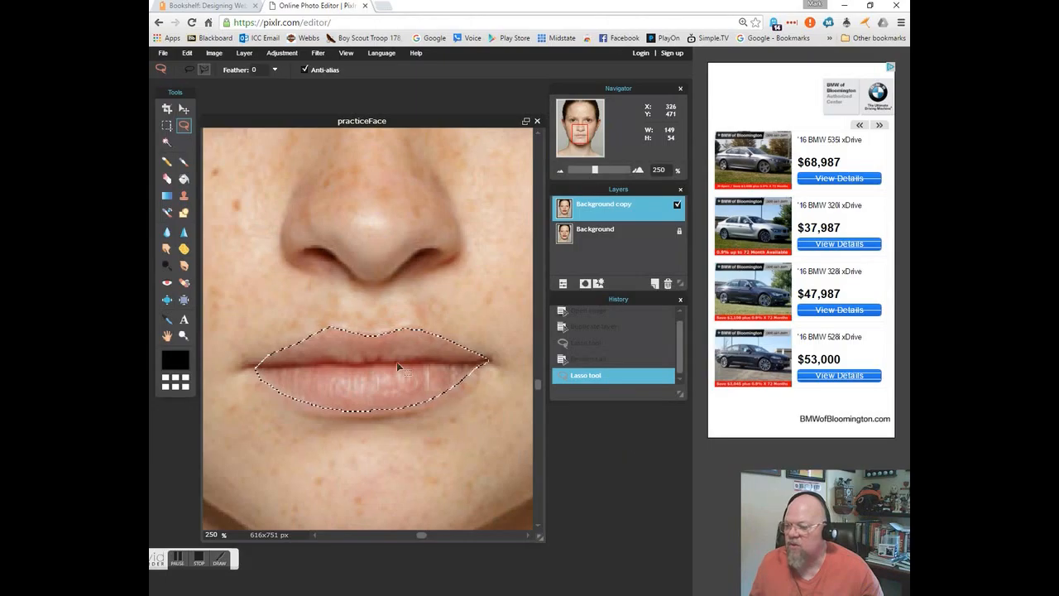
- Apply a Hue & Saturation adjustment to the selected lips with hue 3, saturation 74 and lightness -1
left_click(286, 55)
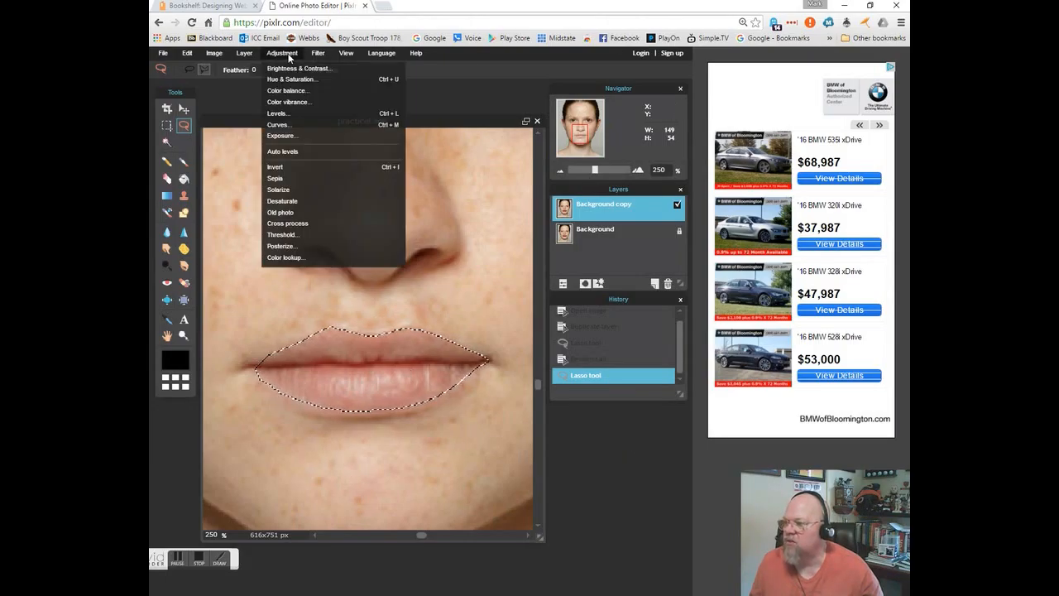
left_click(284, 78)
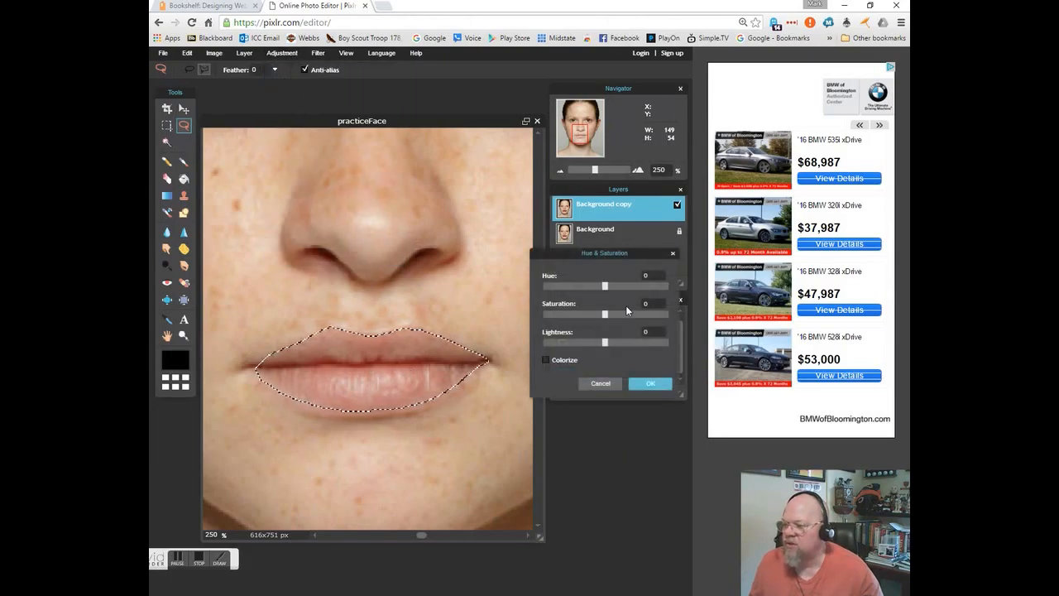
left_click_drag(607, 316, 639, 318)
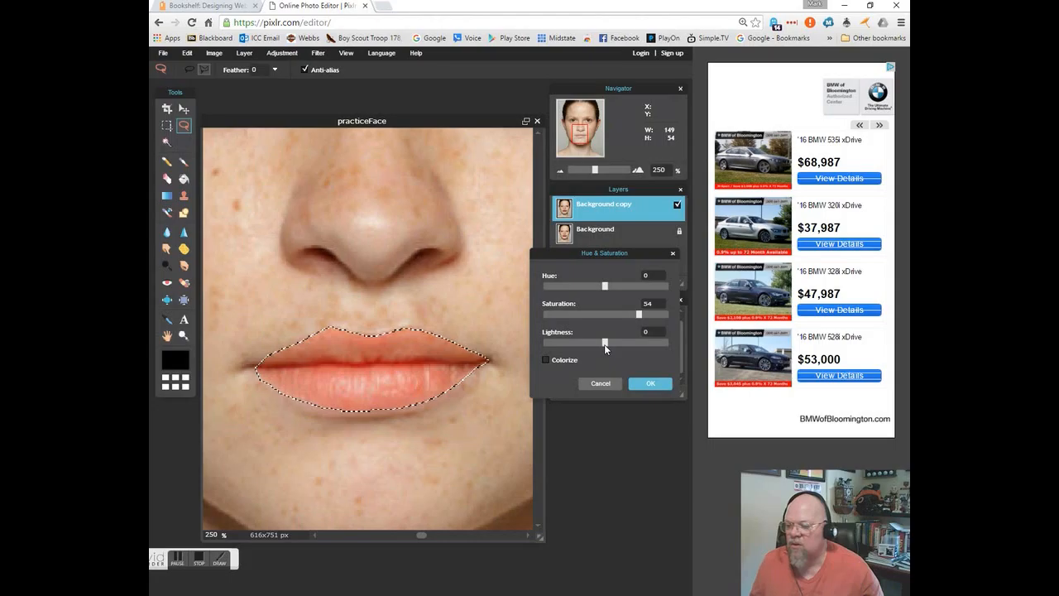
left_click_drag(605, 344, 604, 343)
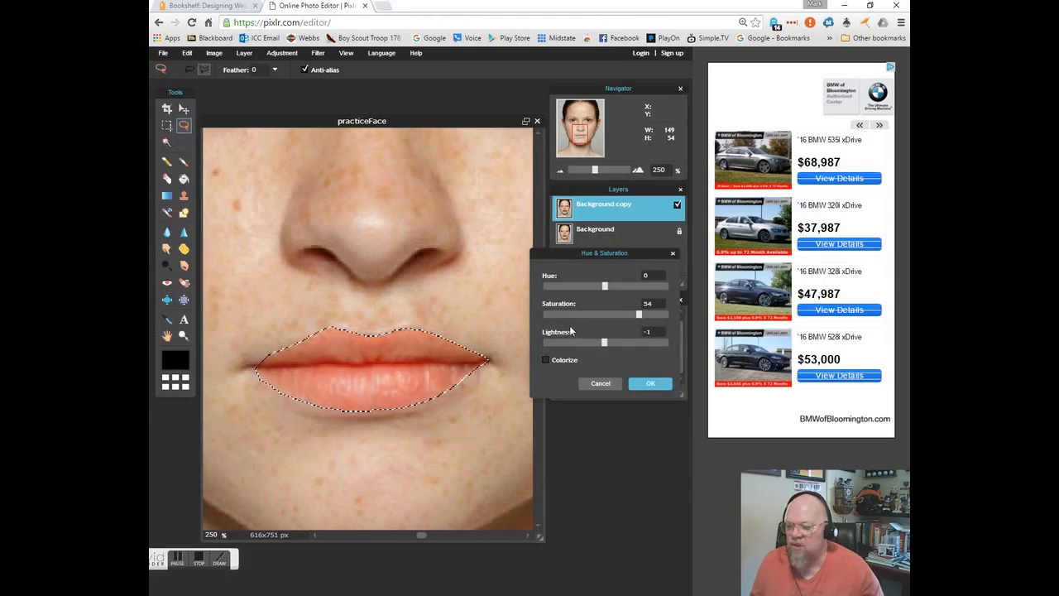
left_click_drag(605, 286, 656, 314)
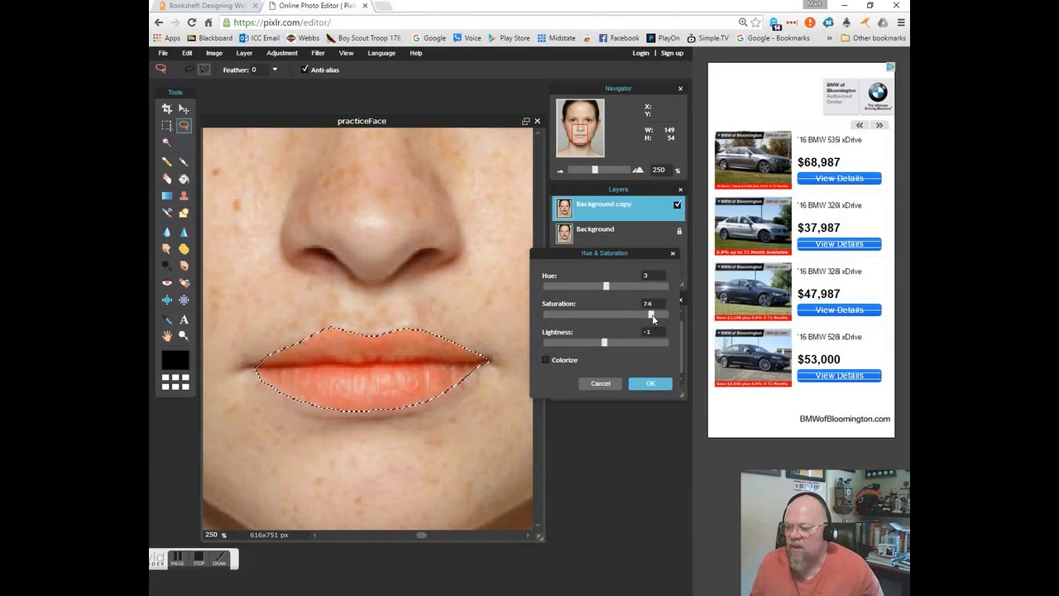
left_click(648, 383)
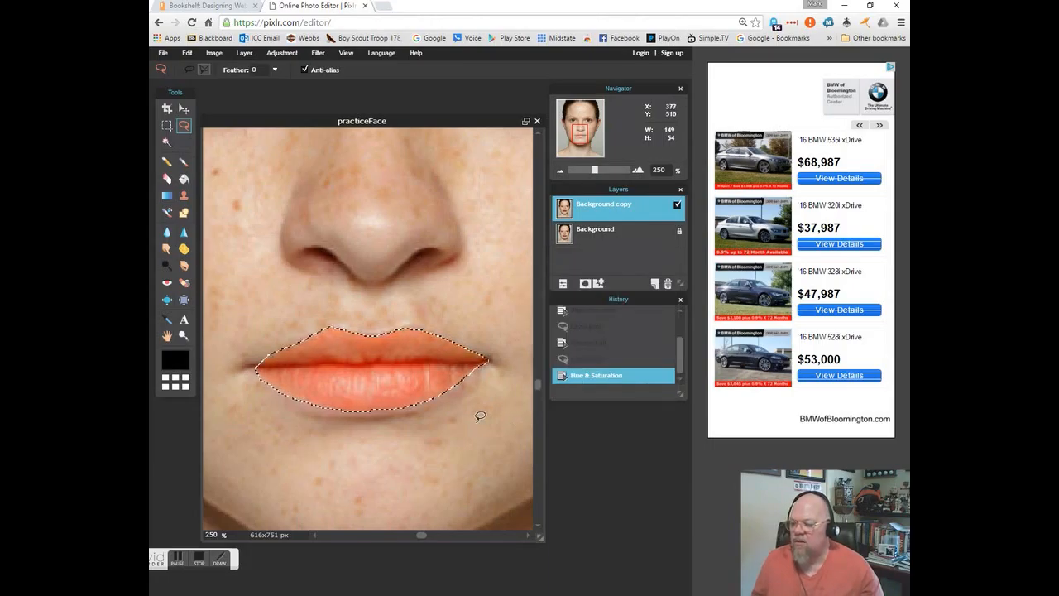
- Enlarge the practiceFace image window and clear the selection around the lips
key("ctrl+0")
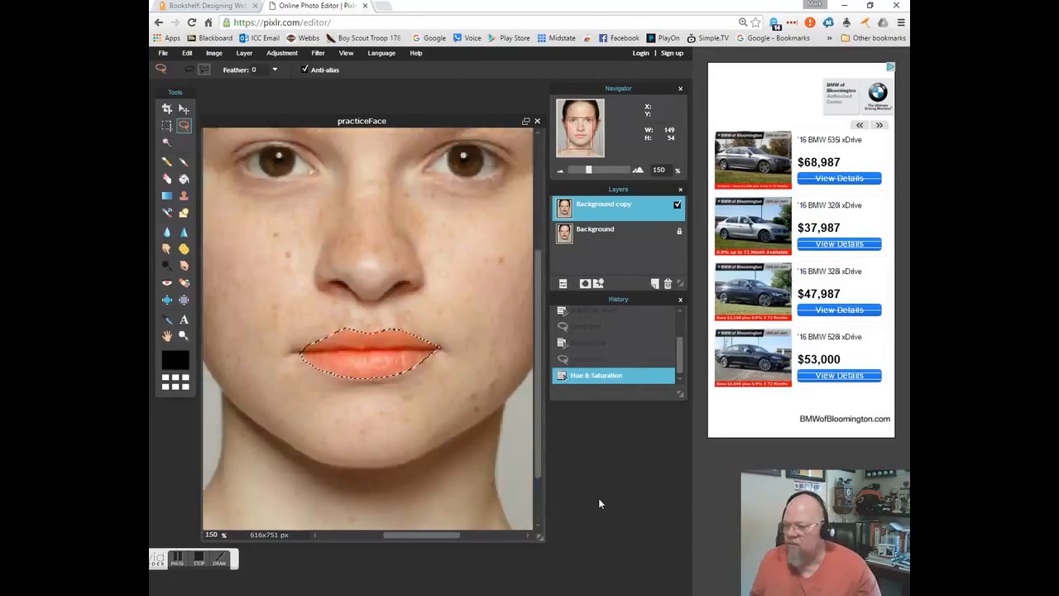
key("ctrl+d")
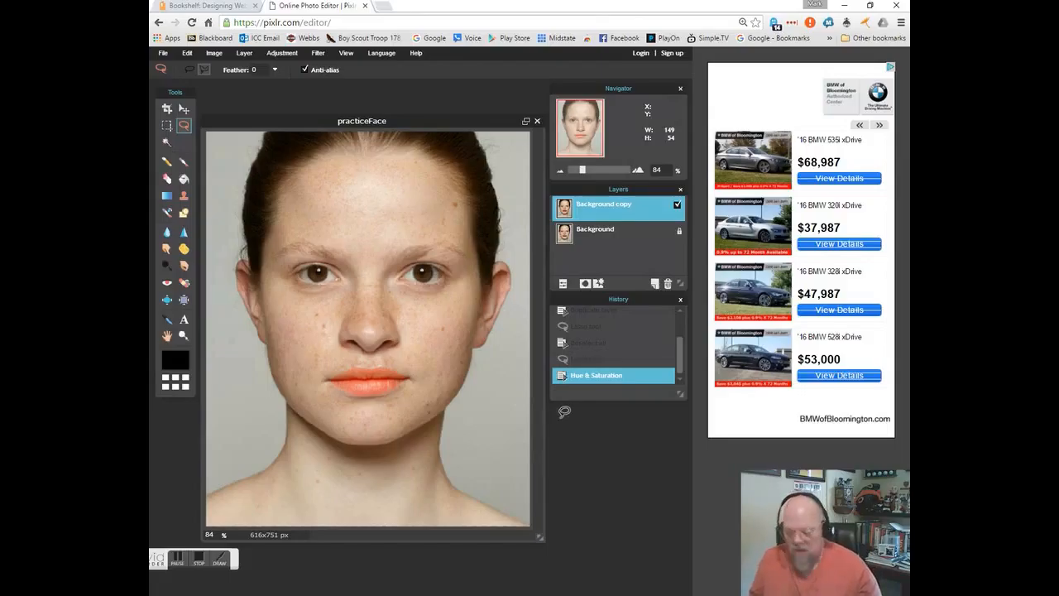
key("ctrl+plus")
key("ctrl+plus")
key("ctrl+plus")
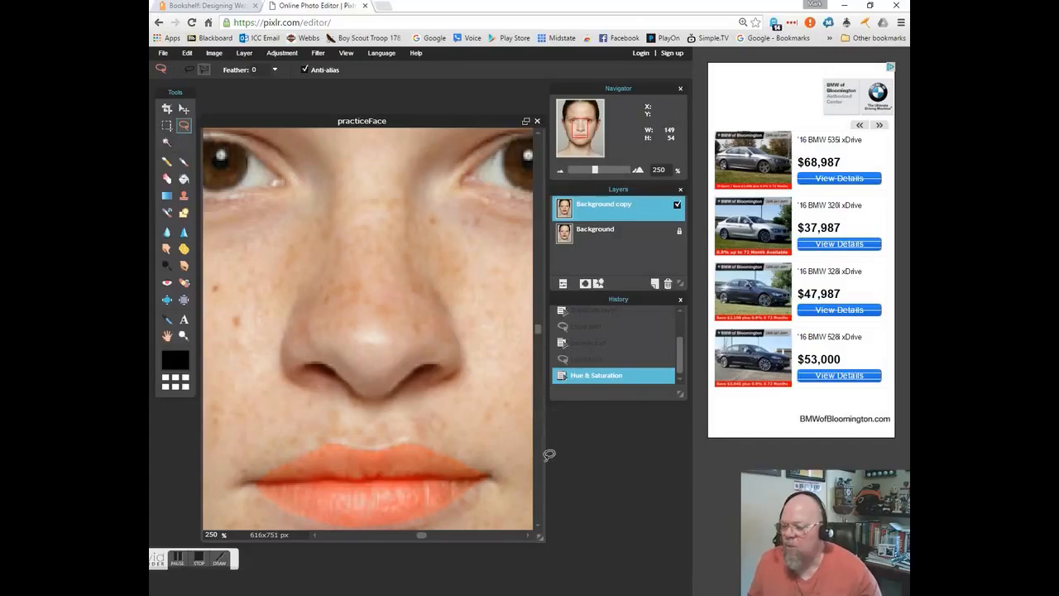
left_click_drag(541, 538, 675, 563)
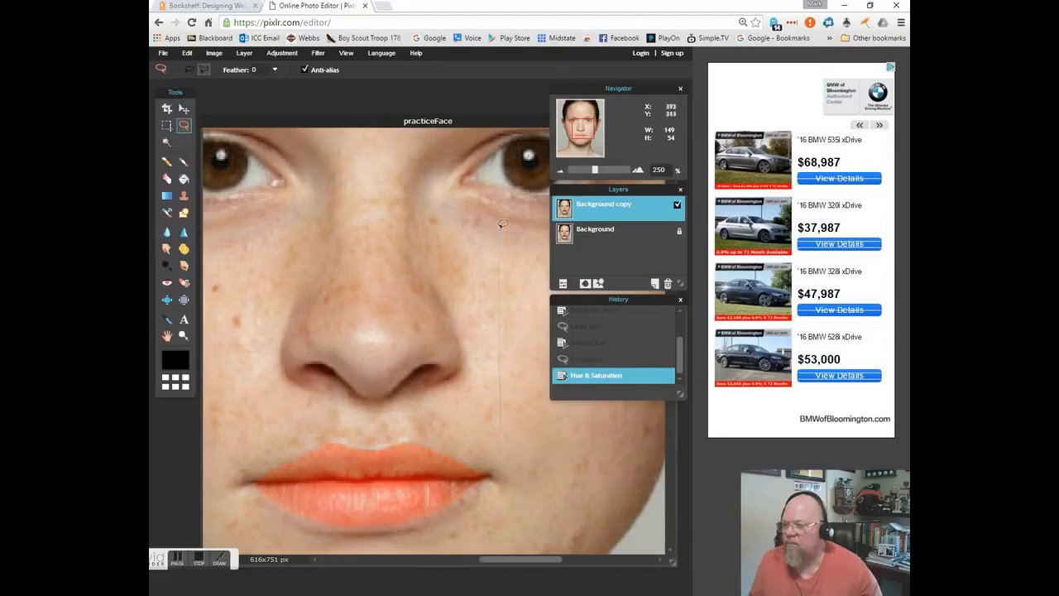
left_click(167, 126)
left_click(274, 191)
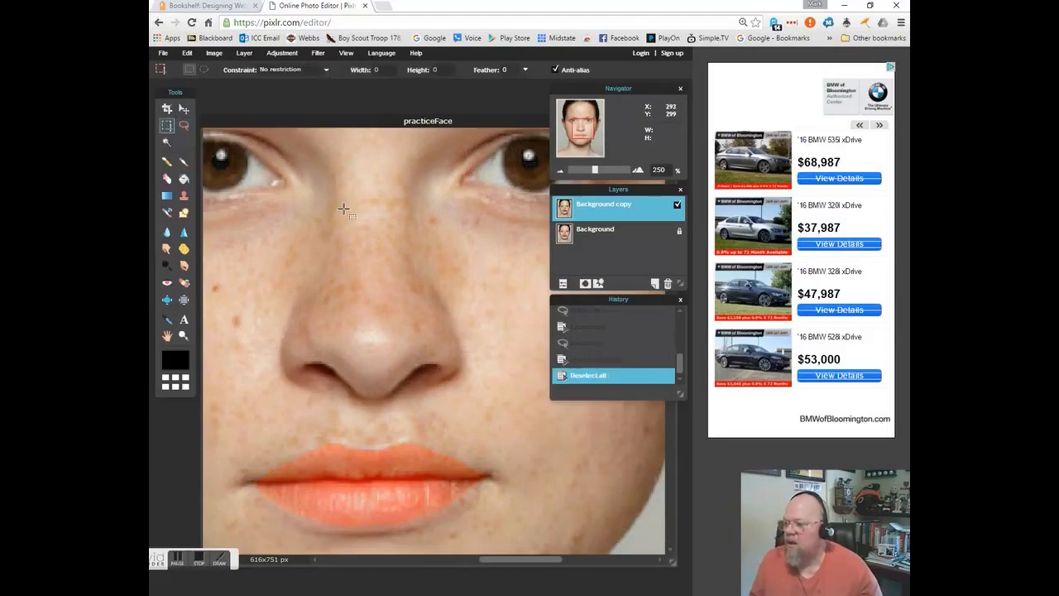
- Outline both irises with the Lasso tool as one combined selection about 236 by 33 px, leaving out the light reflections in the pupils
left_click_drag(443, 124, 371, 114)
left_click_drag(532, 551, 504, 552)
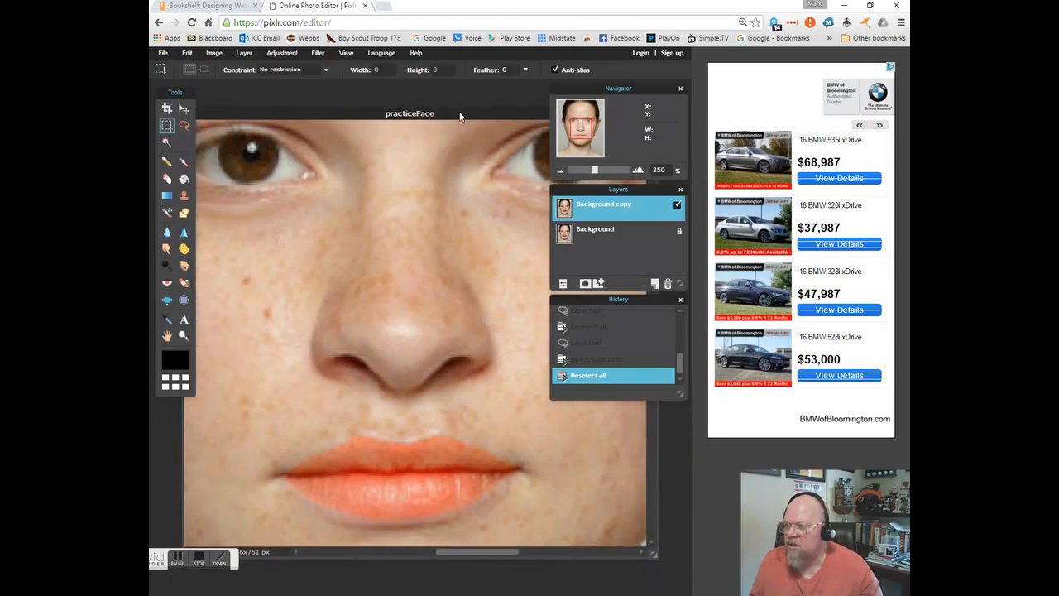
left_click_drag(459, 128, 495, 451)
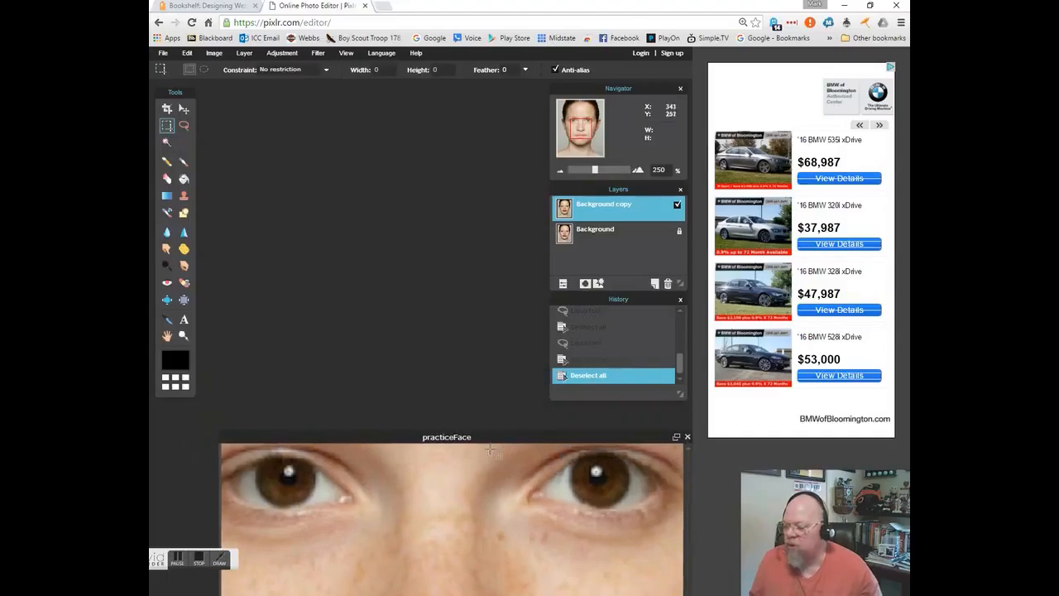
left_click(185, 126)
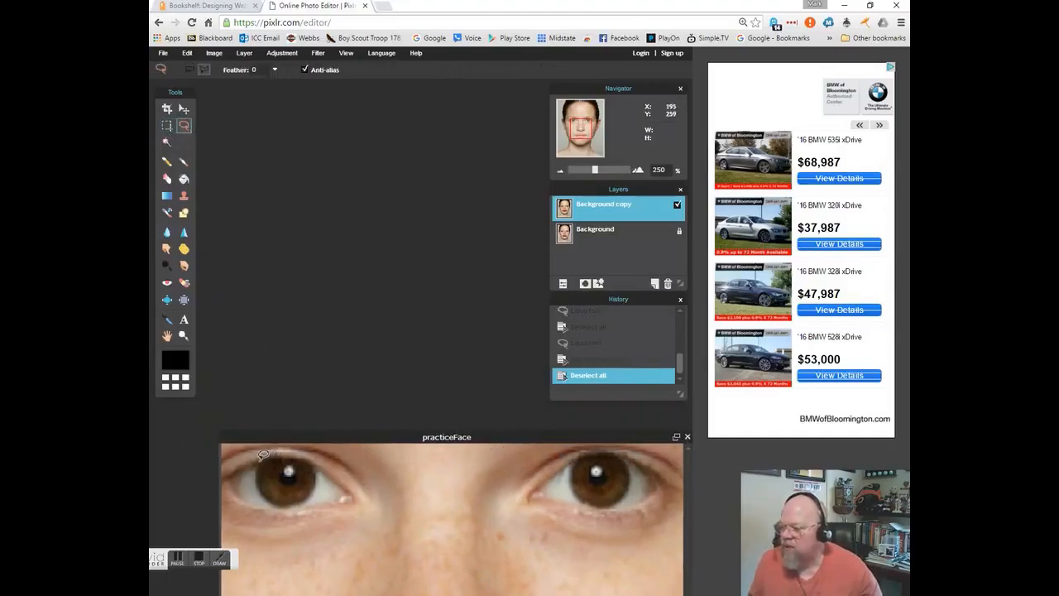
mouse_move(264, 454)
left_mouse_down()
mouse_move(264, 487)
mouse_move(309, 494)
mouse_move(315, 457)
mouse_move(304, 453)
mouse_move(287, 476)
mouse_move(285, 452)
mouse_move(272, 452)
left_mouse_up()
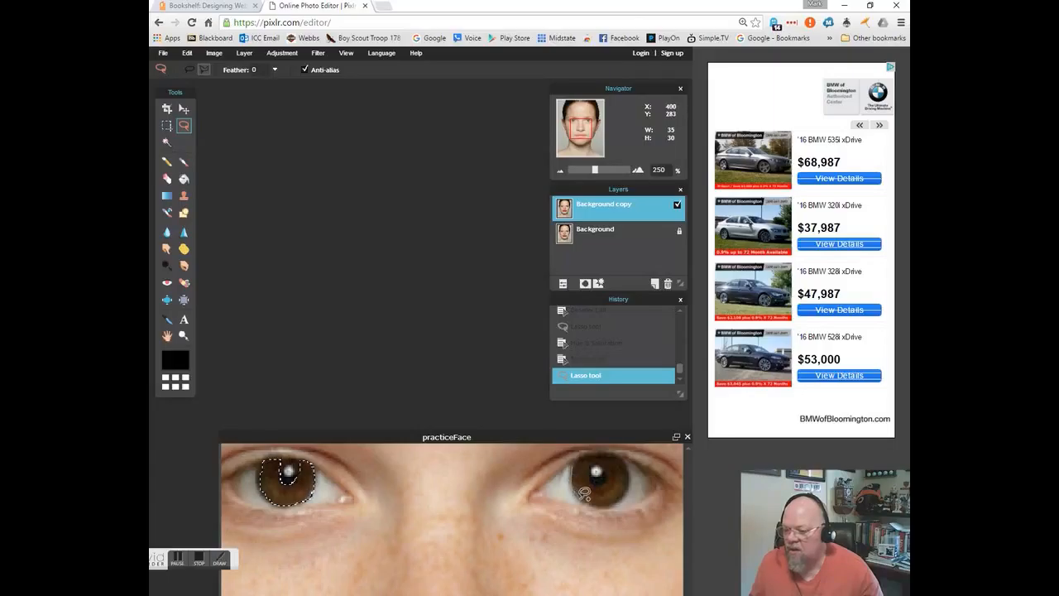
mouse_move(594, 499)
left_mouse_down()
mouse_move(621, 494)
mouse_move(635, 470)
mouse_move(608, 447)
mouse_move(605, 477)
mouse_move(590, 459)
mouse_move(600, 451)
mouse_move(583, 457)
left_mouse_up()
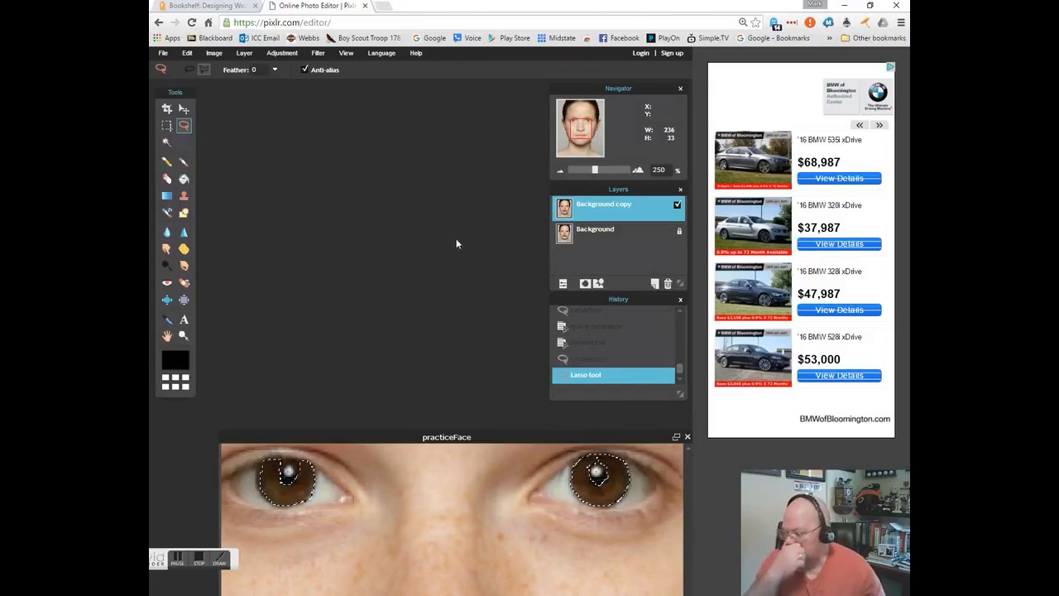
- Recolor the selected irises blue with a Hue & Saturation adjustment of hue -180, saturation 53 and lightness 5
left_click(282, 52)
left_click(283, 80)
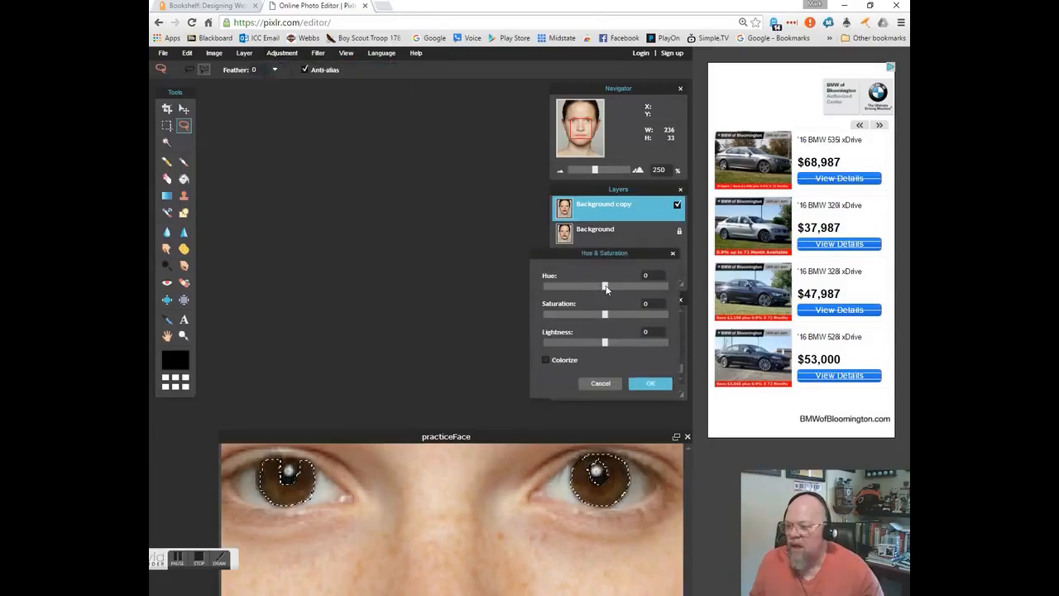
left_click_drag(604, 285, 535, 292)
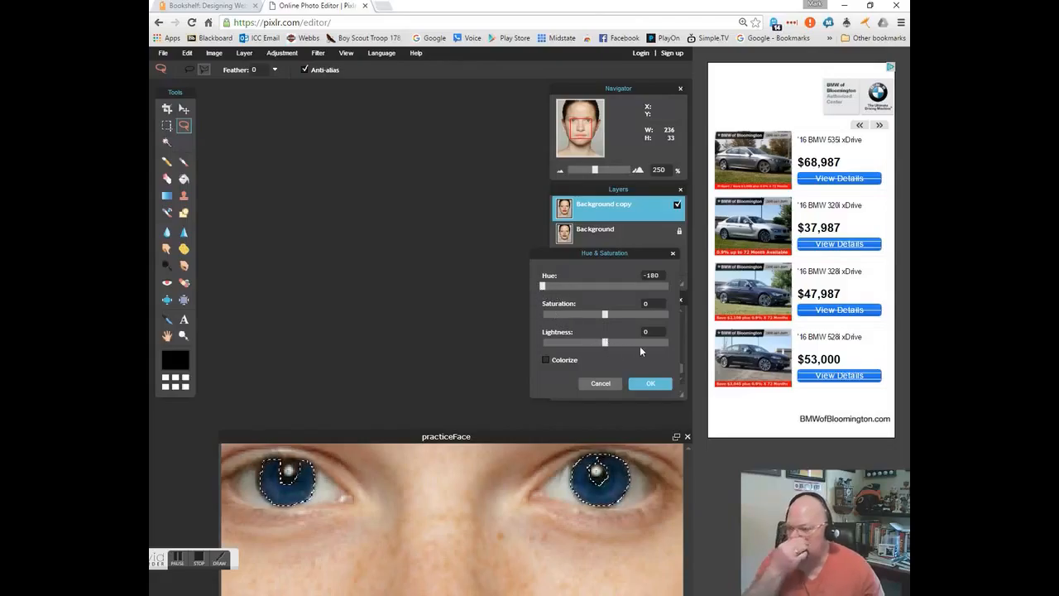
left_click_drag(605, 315, 637, 321)
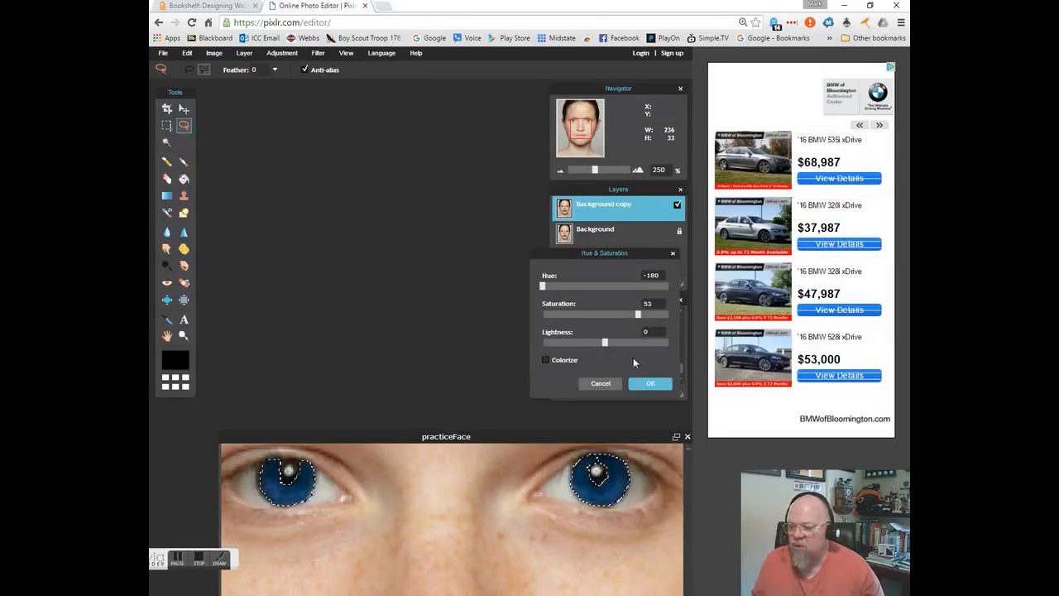
left_click_drag(609, 342, 608, 342)
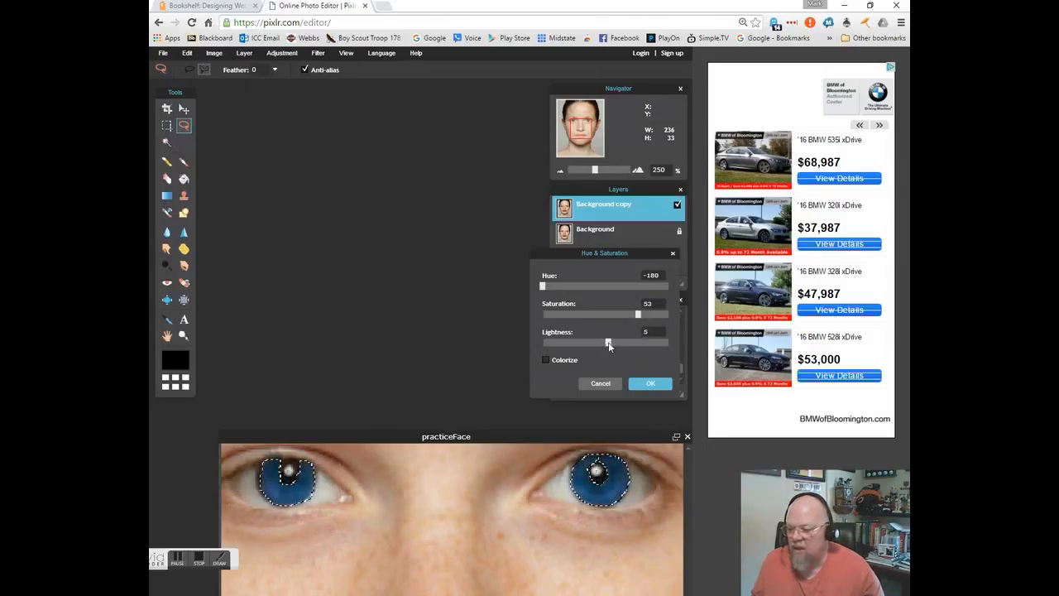
left_click(652, 384)
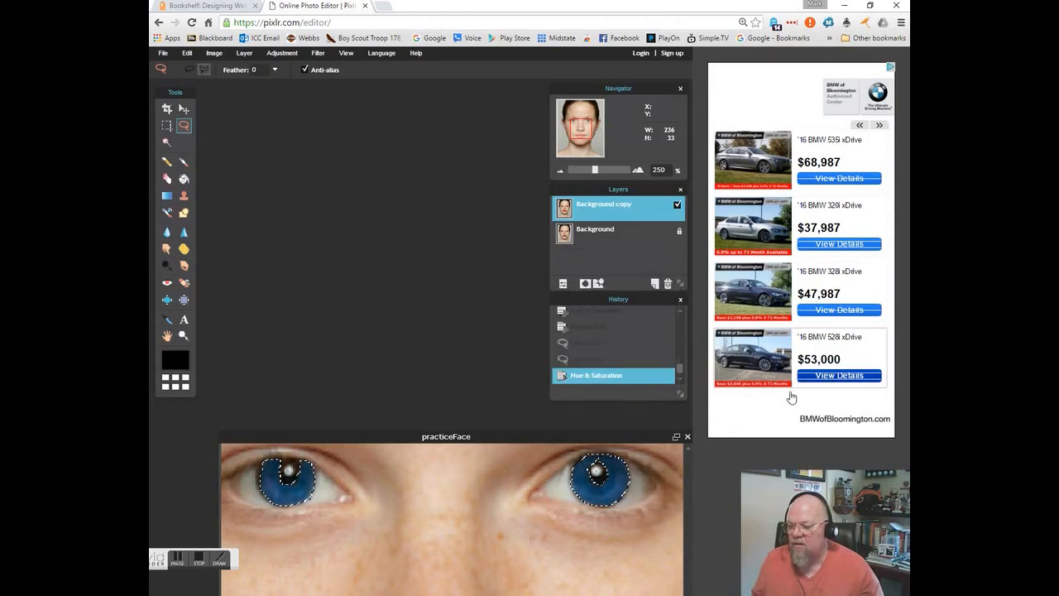
- Bring the whole face into view at 100% and clear the selection around the irises
left_click_drag(485, 445, 460, 141)
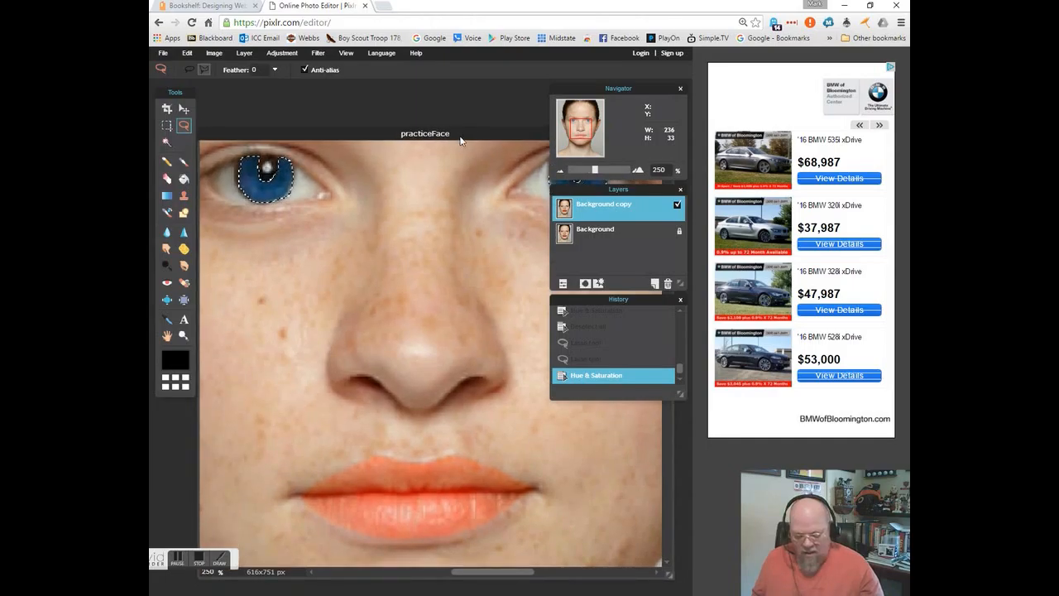
key("ctrl+minus")
key("ctrl+minus")
key("ctrl+minus")
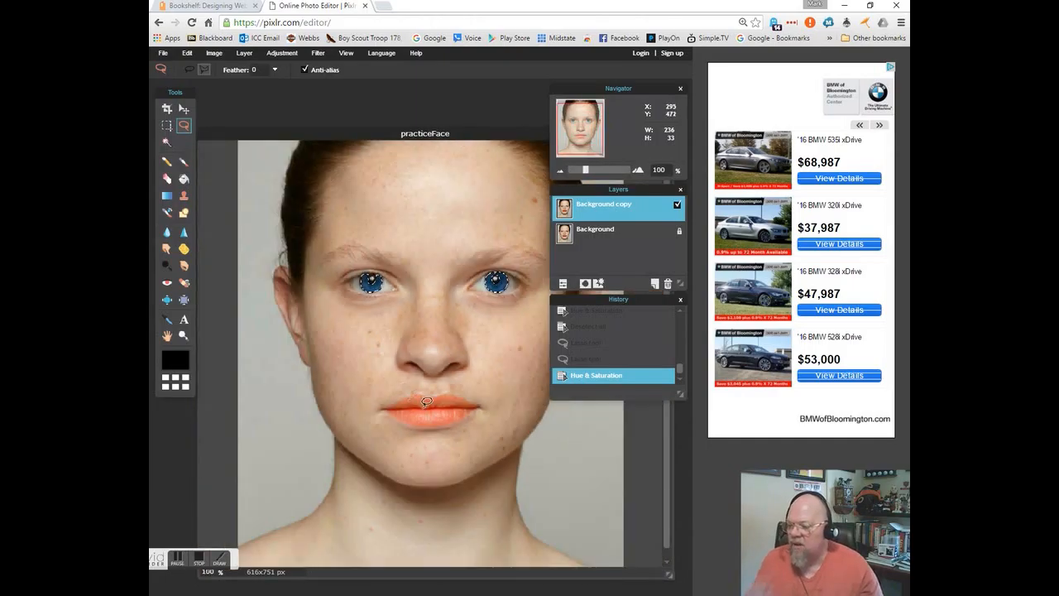
left_click(166, 125)
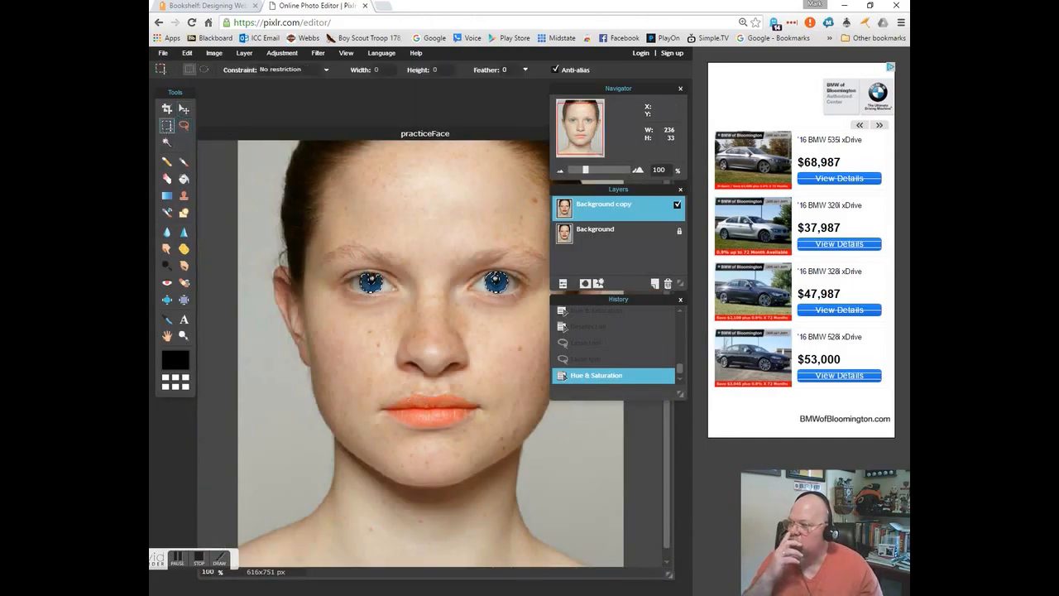
left_click(259, 215)
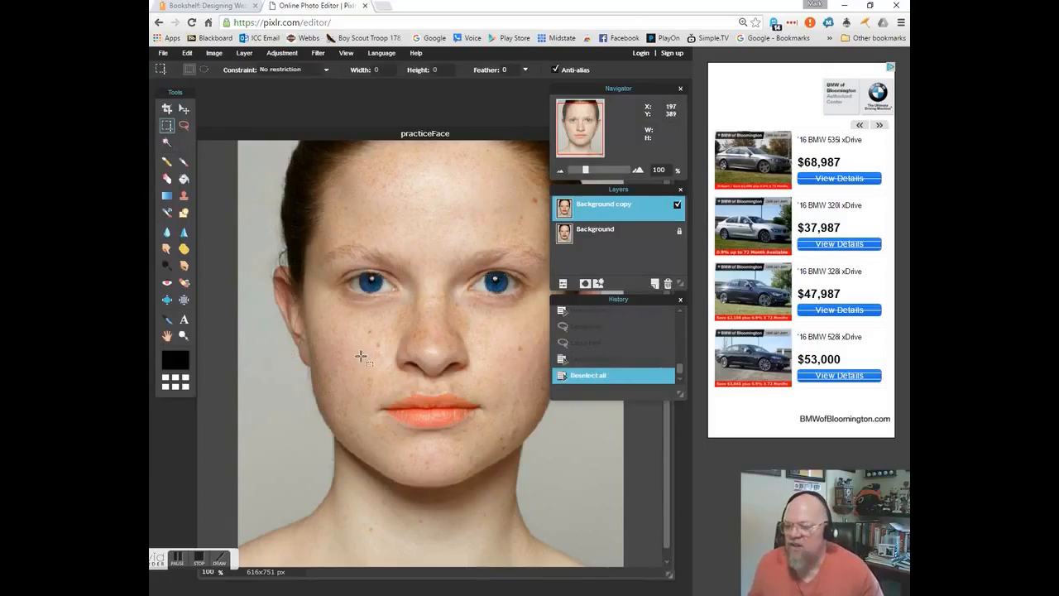
- Compare the portrait before and after the eye recoloring by switching between history states, ending on the latest one
left_click(612, 361)
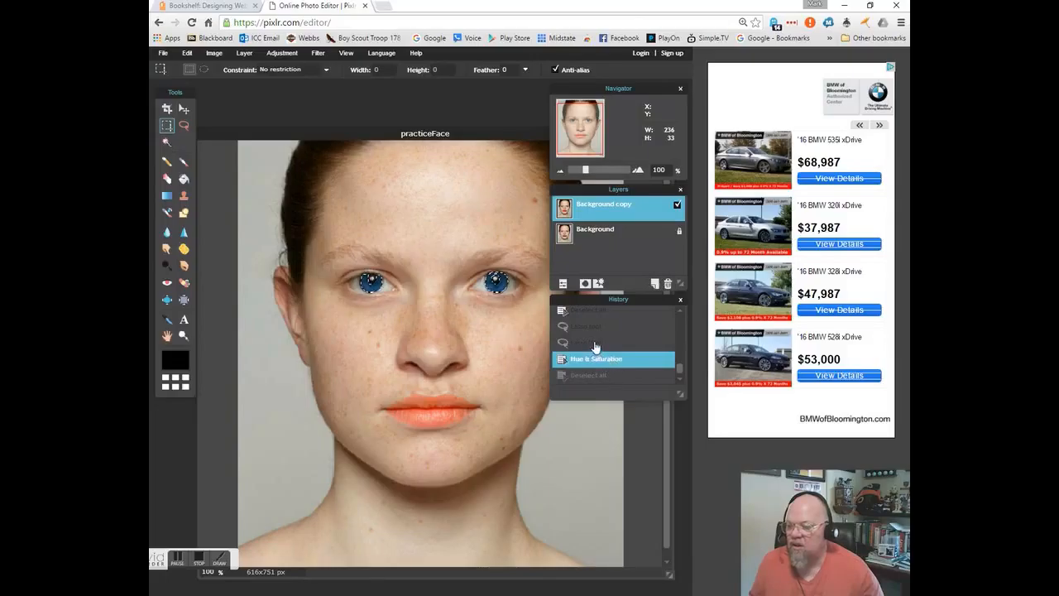
left_click(591, 343)
left_click(590, 328)
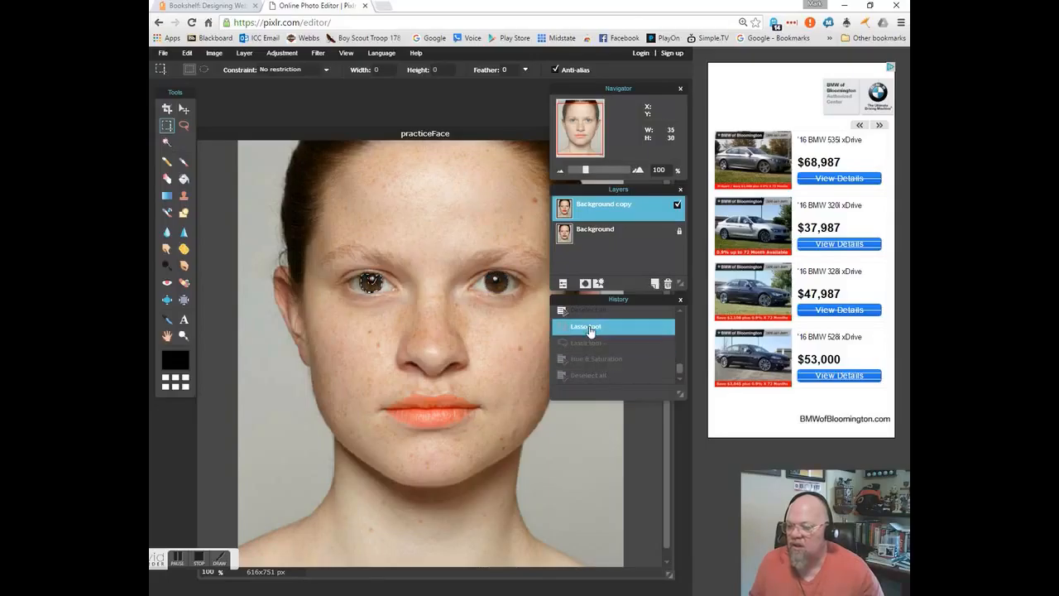
left_click(589, 312)
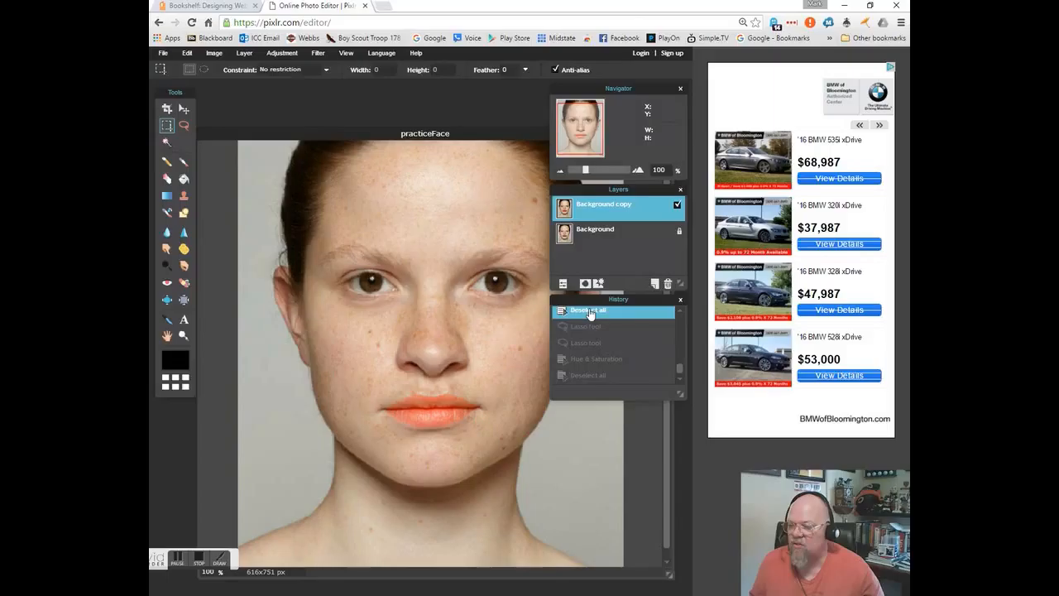
left_click(590, 378)
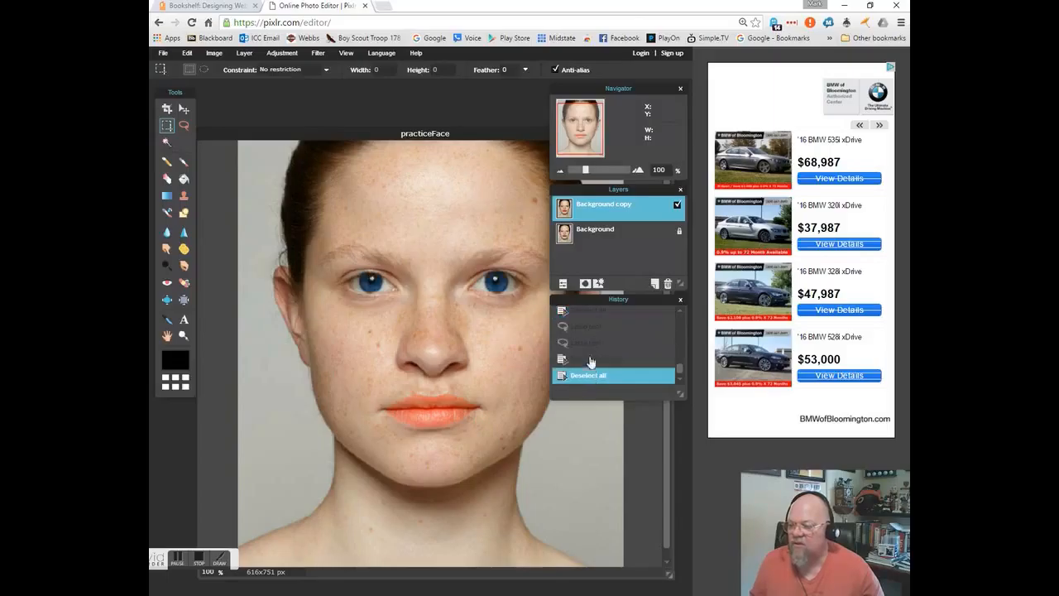
left_click(592, 311)
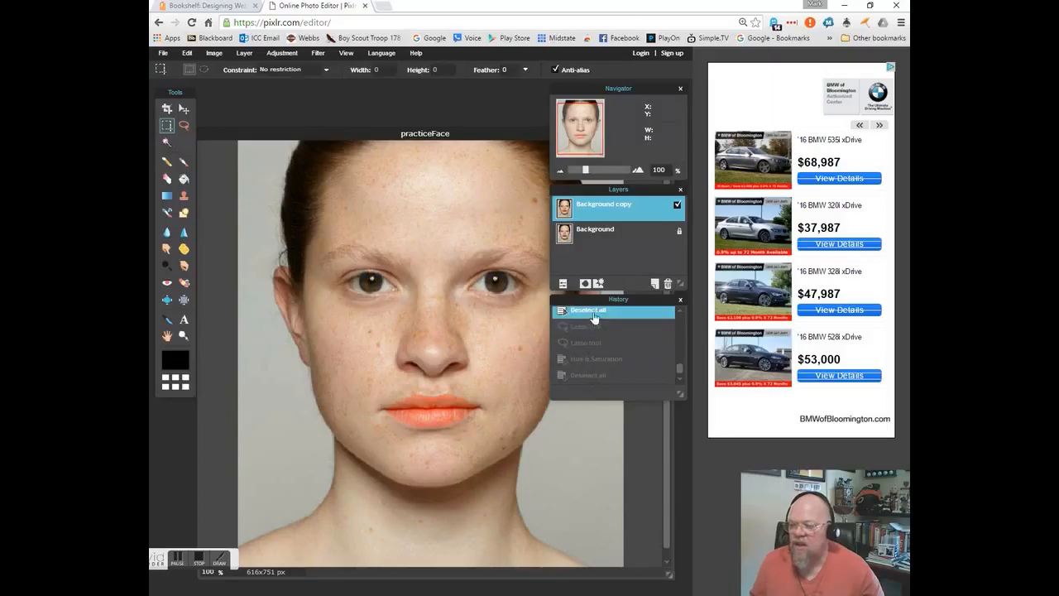
left_click(602, 376)
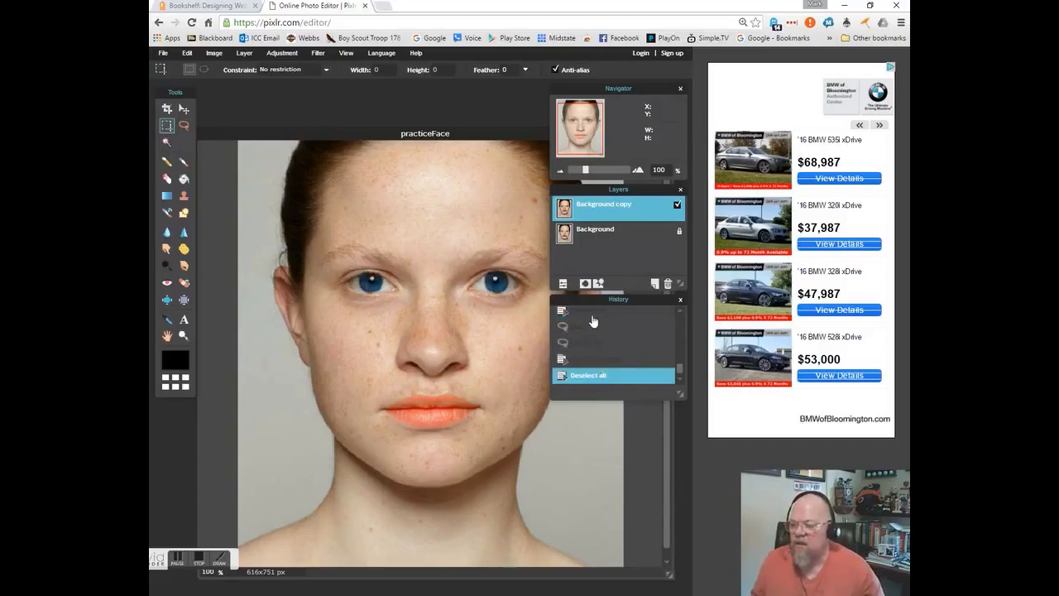
left_click(593, 313)
left_click(588, 377)
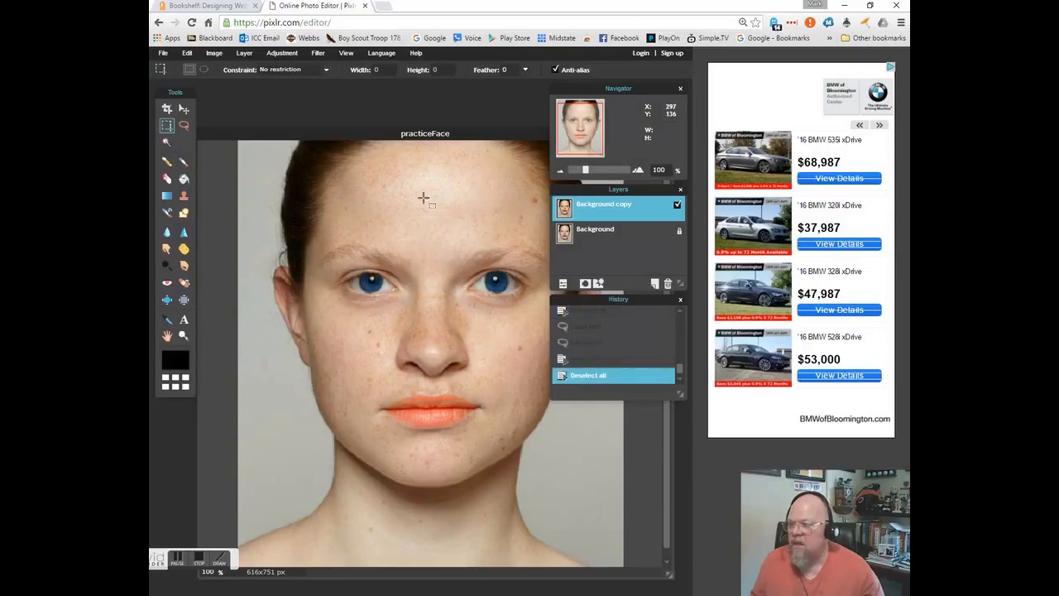
- Set up the Clone Stamp tool with the soft-edged 30 px brush
left_click_drag(436, 139, 404, 151)
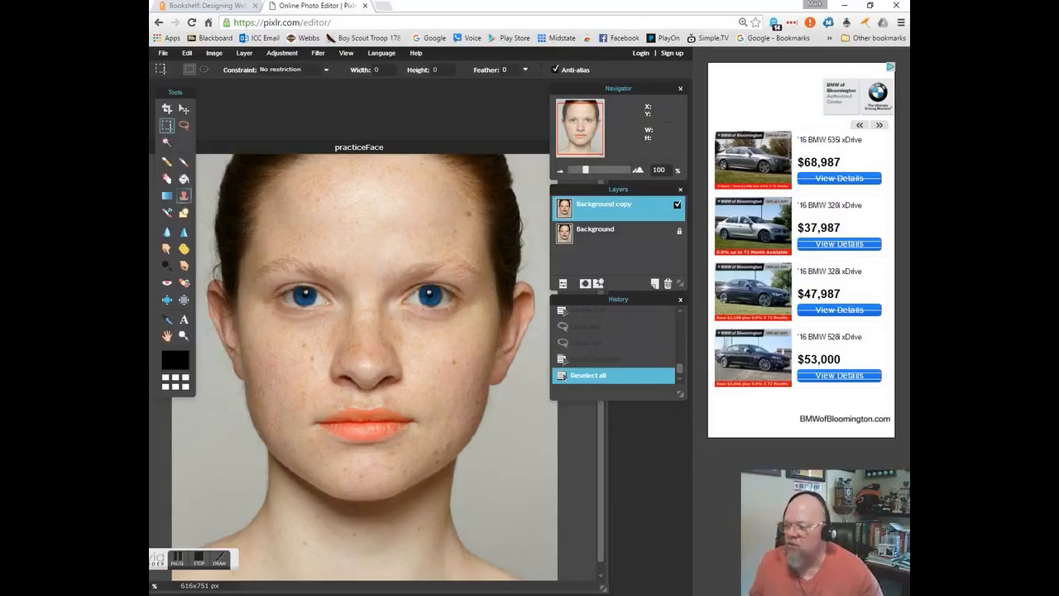
left_click(184, 197)
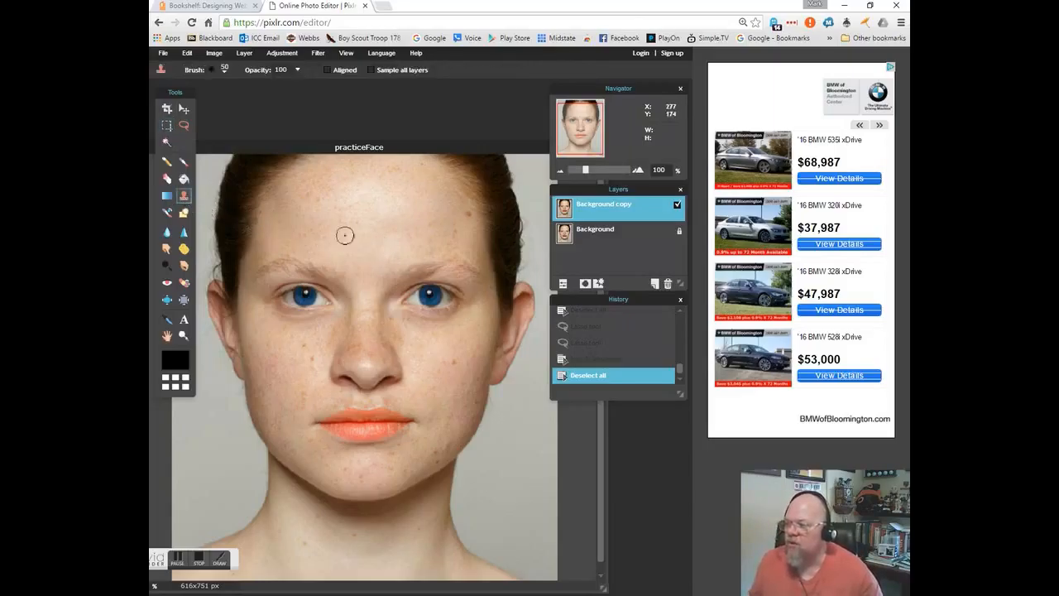
left_click(224, 70)
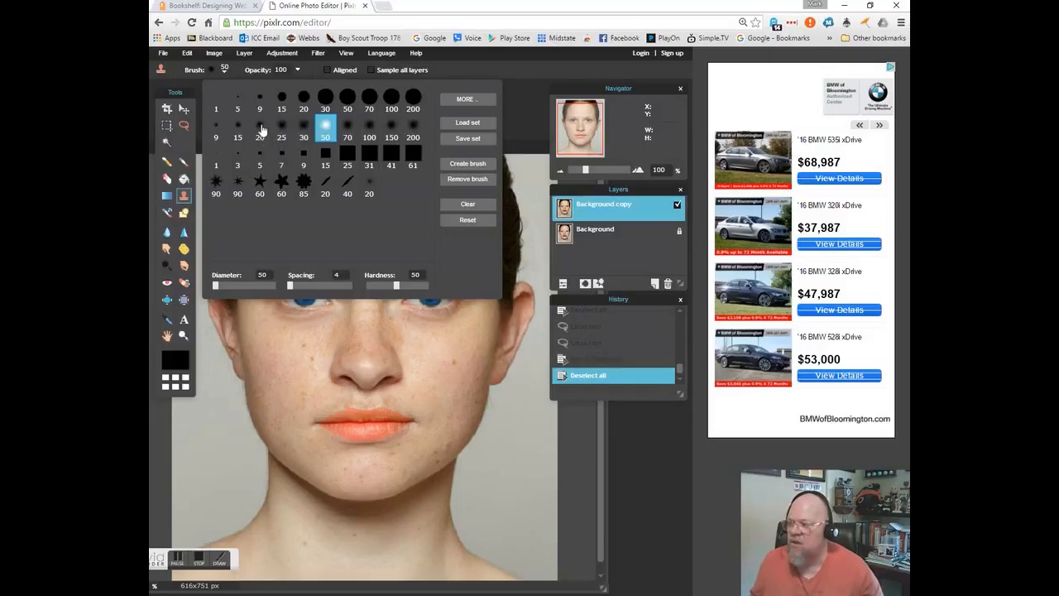
left_click(261, 130)
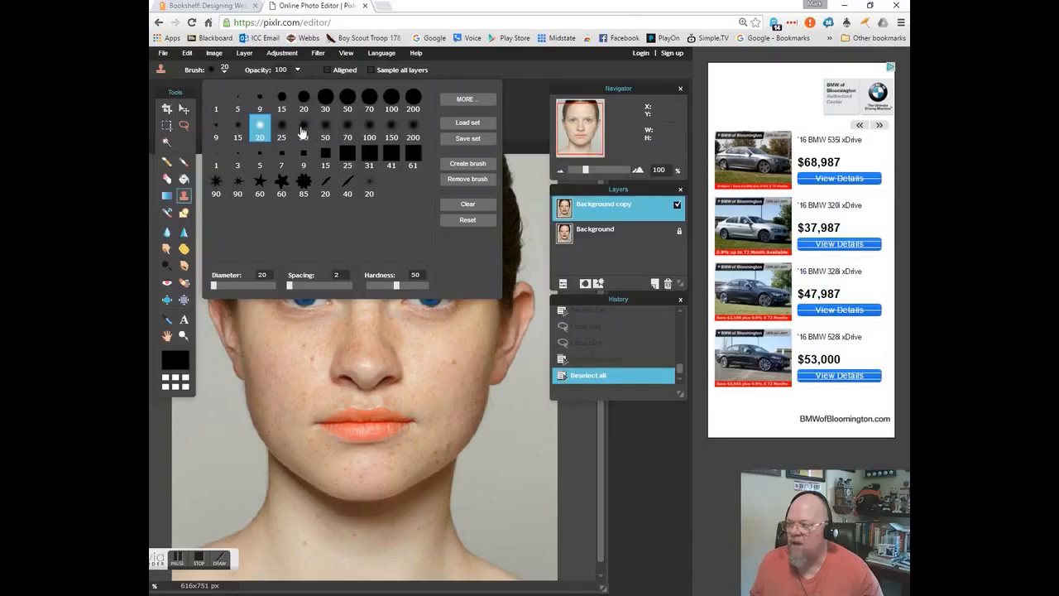
left_click(524, 103)
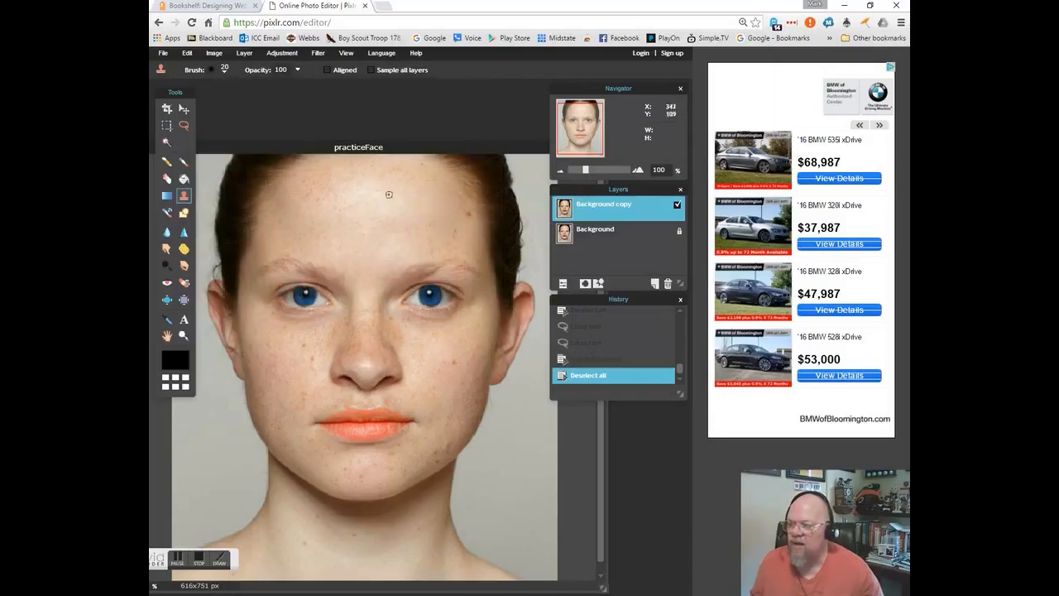
left_click(225, 72)
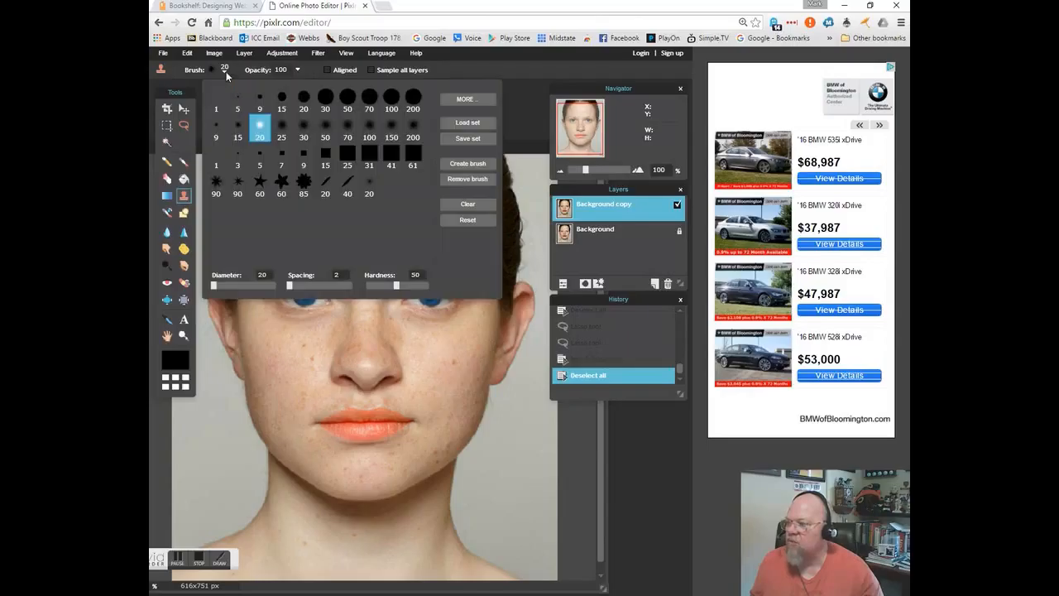
left_click(303, 130)
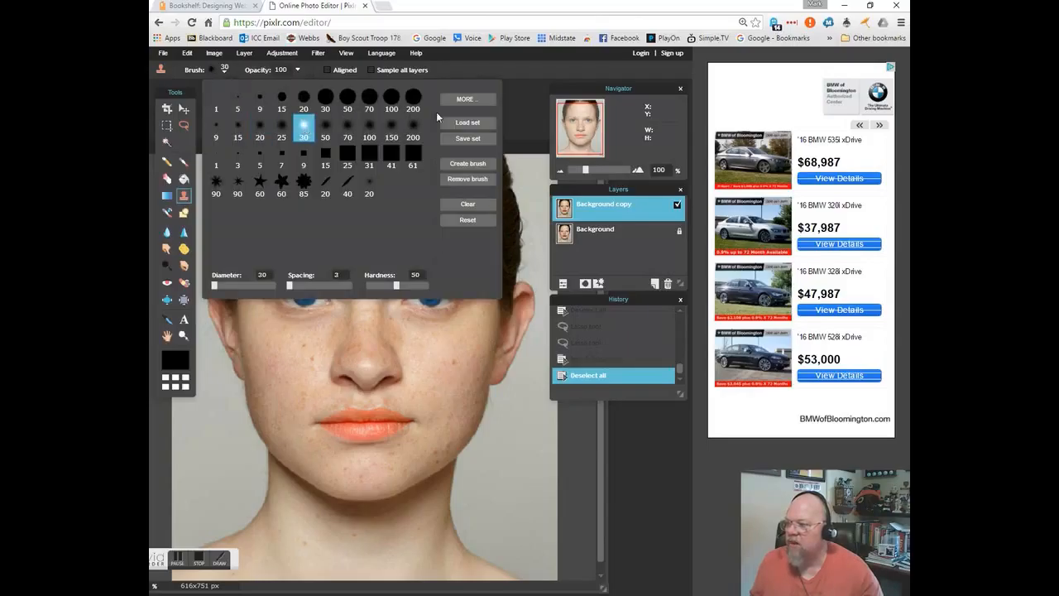
left_click(521, 107)
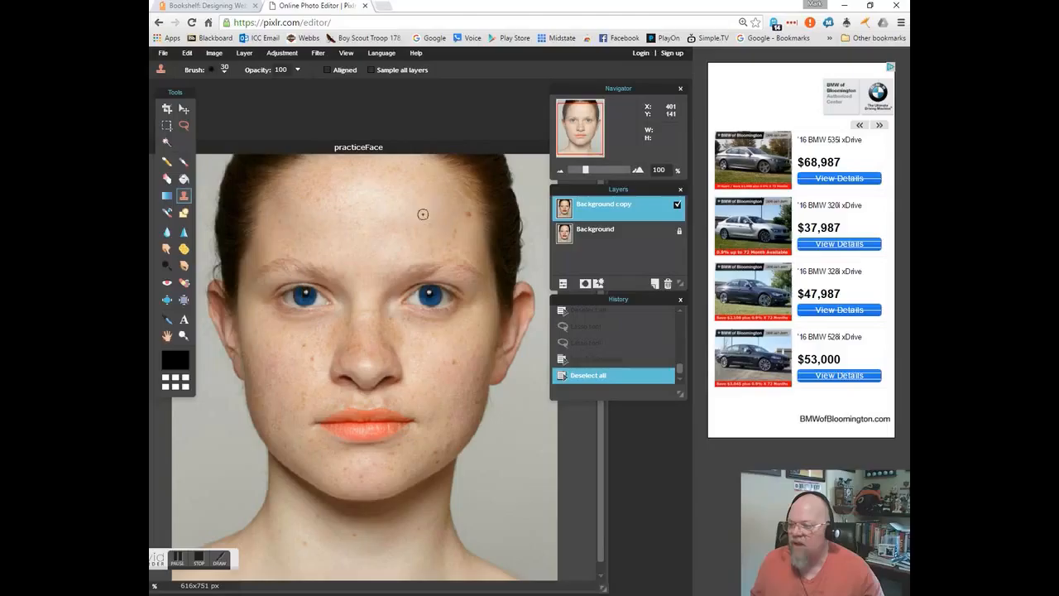
- Clone clear skin over the dark spots and moles on the forehead, both cheeks and the jaw
left_click(467, 214)
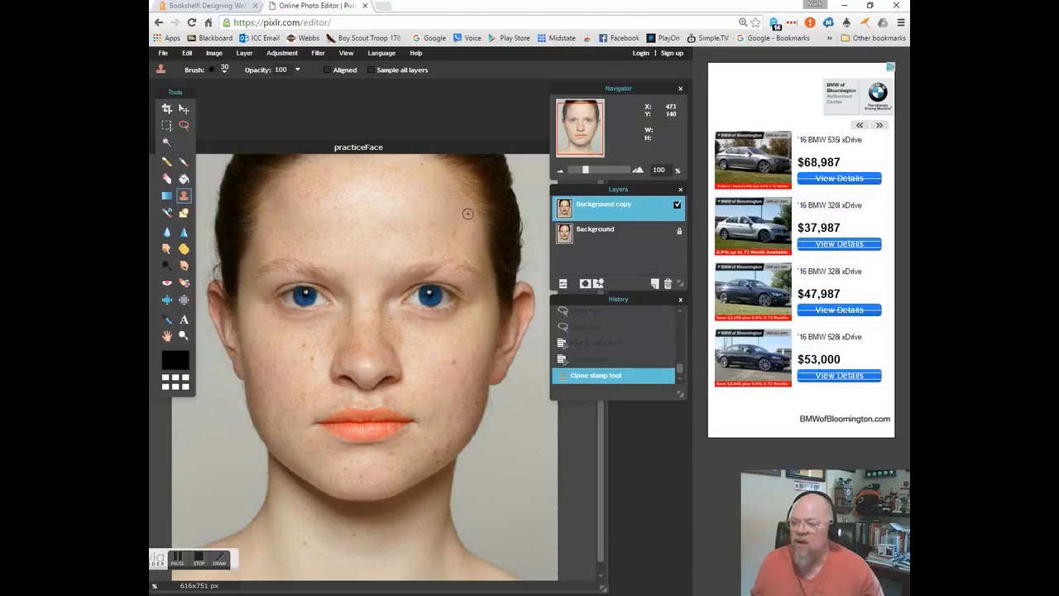
left_click(454, 363)
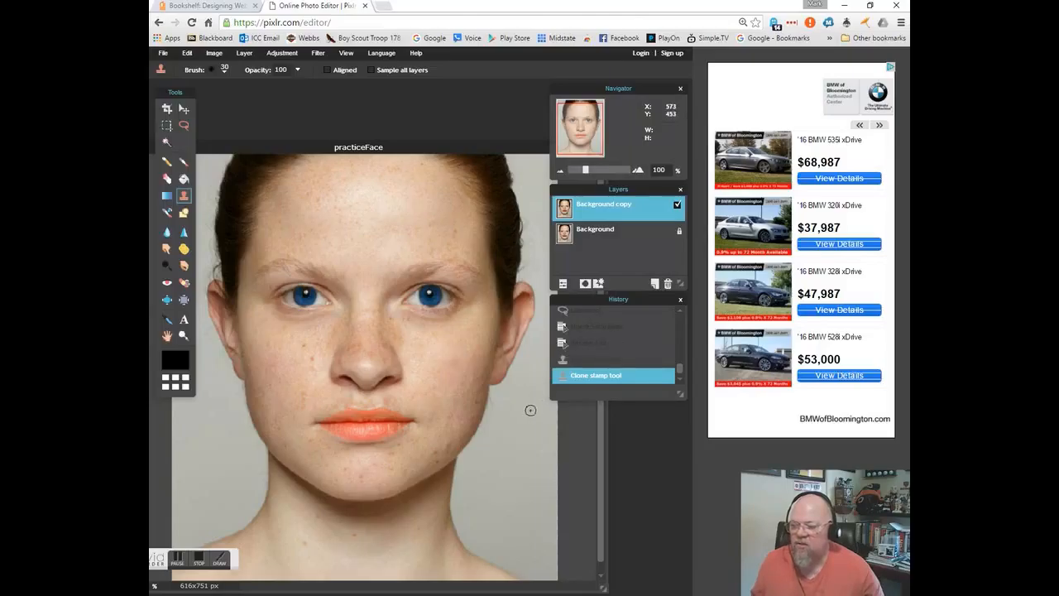
left_click(311, 360)
left_click(298, 378)
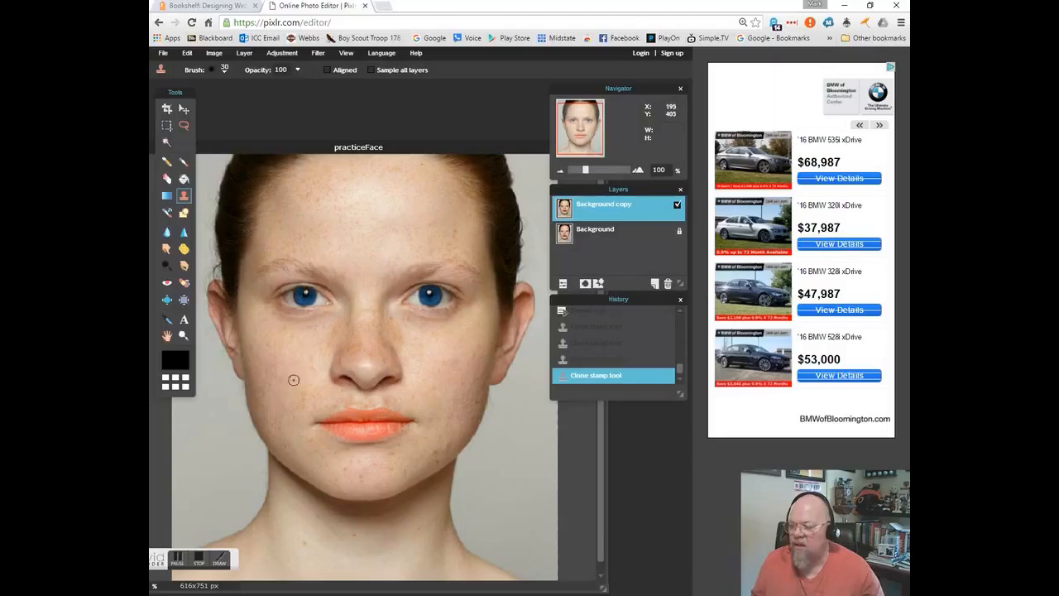
left_click(303, 377)
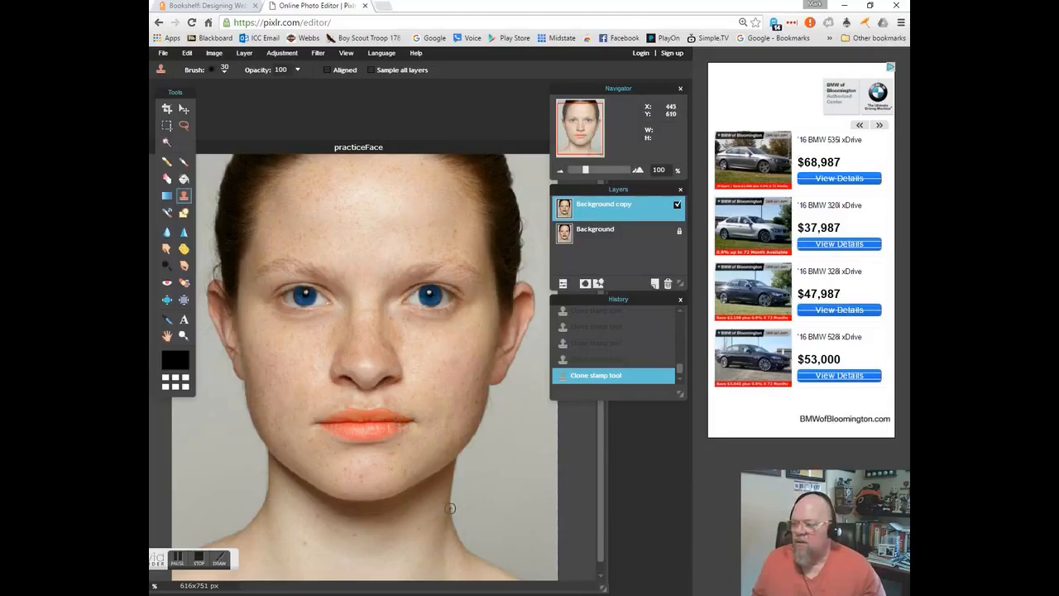
left_click(177, 565)
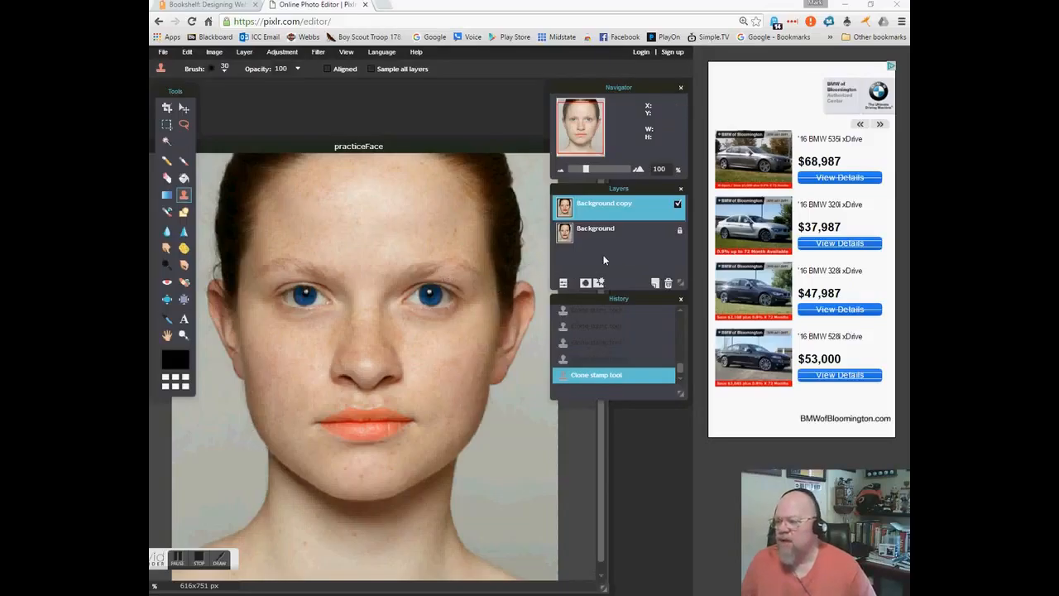
- Outline the whole face with the Lasso tool along the hairline, cheeks and jaw, as a selection about 419 by 550 px
left_click(185, 125)
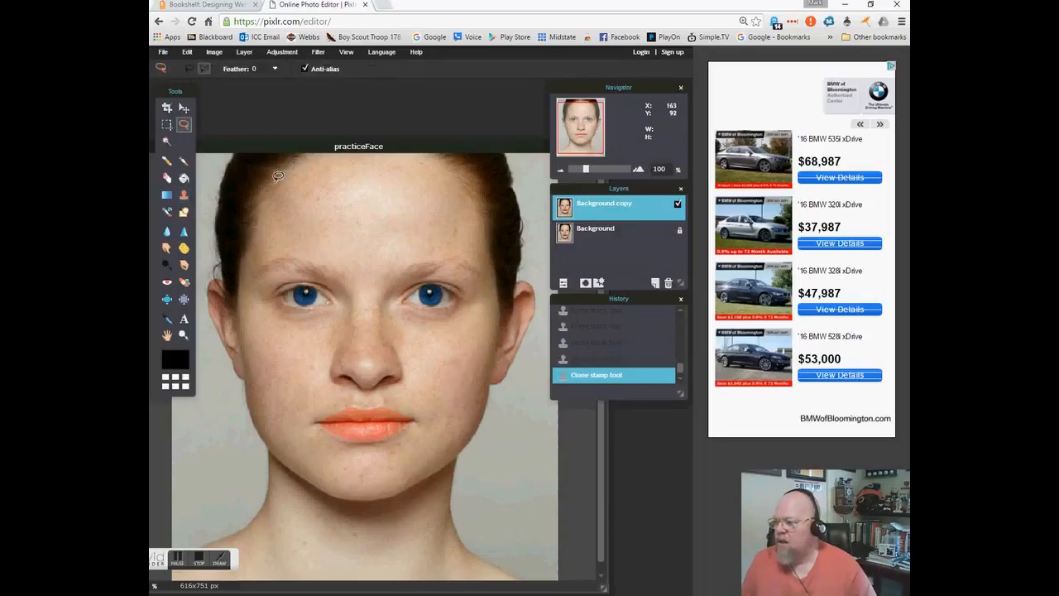
left_click_drag(267, 189, 245, 278)
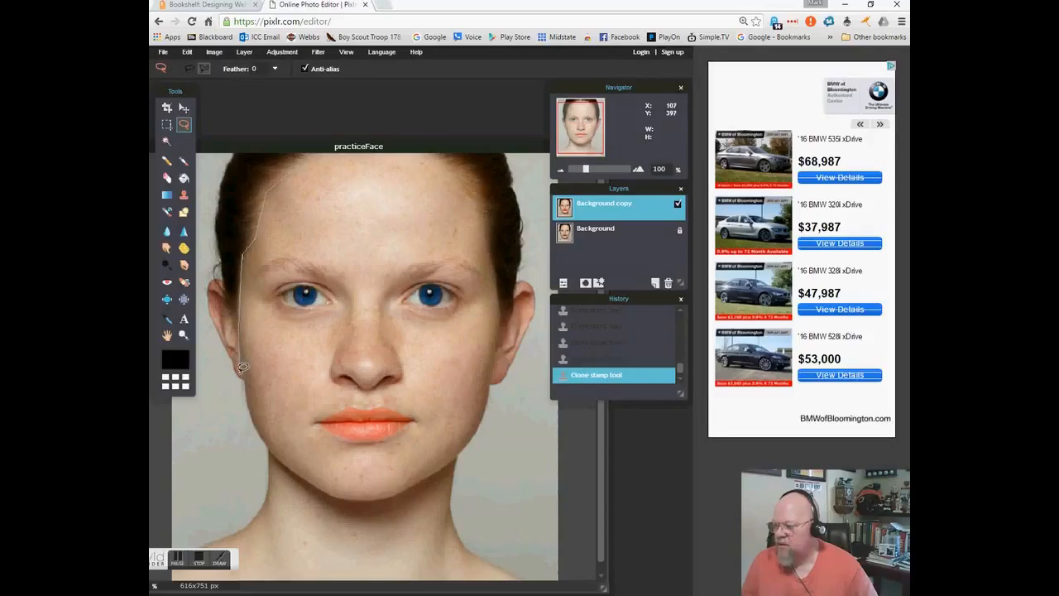
mouse_move(245, 362)
left_mouse_down()
mouse_move(255, 429)
mouse_move(308, 471)
left_mouse_up()
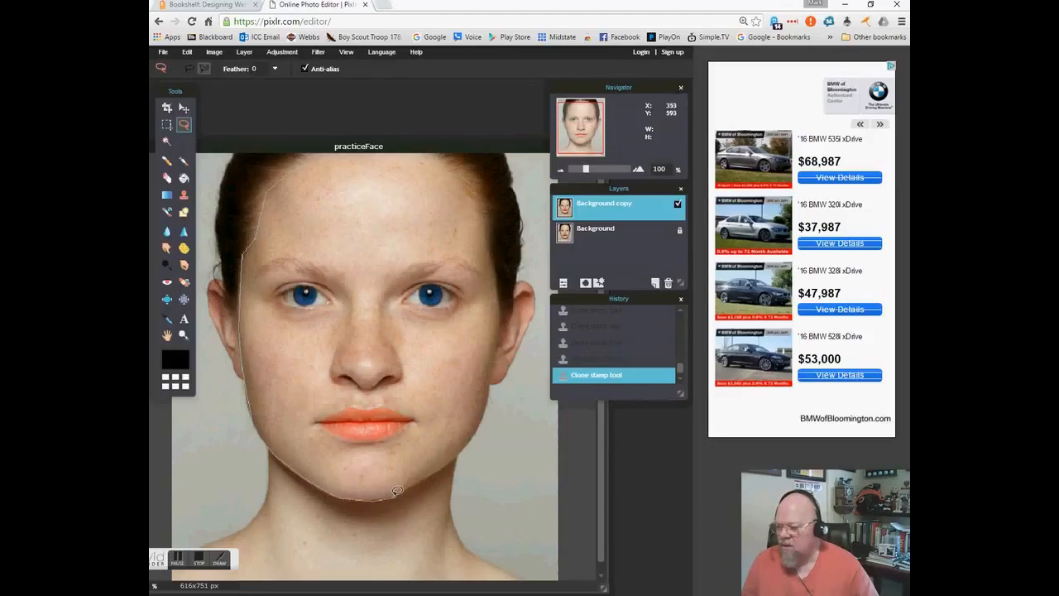
left_click_drag(420, 477, 458, 449)
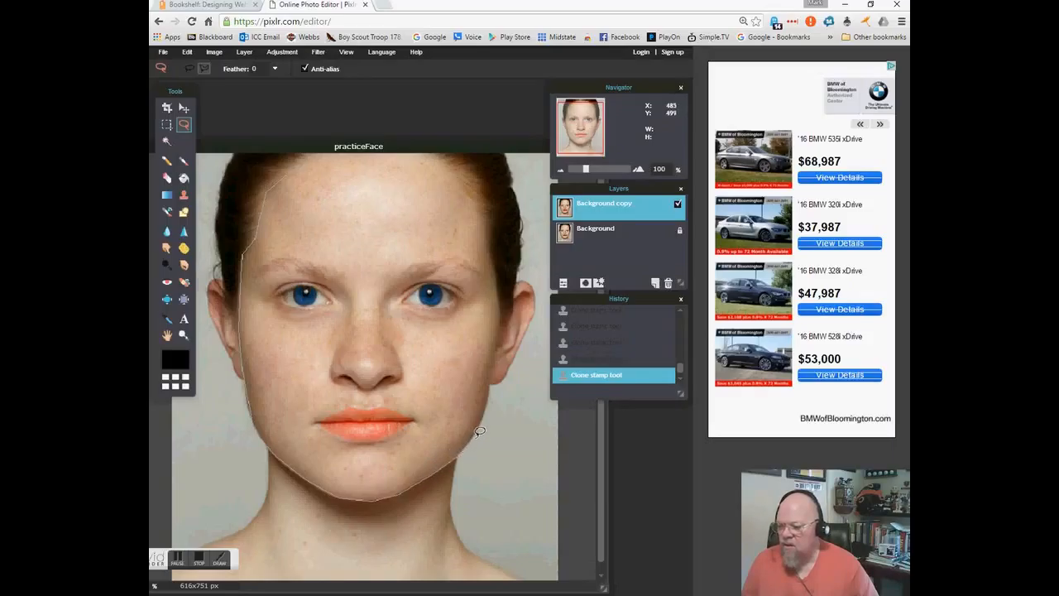
mouse_move(485, 415)
left_mouse_down()
mouse_move(495, 356)
mouse_move(490, 384)
left_mouse_up()
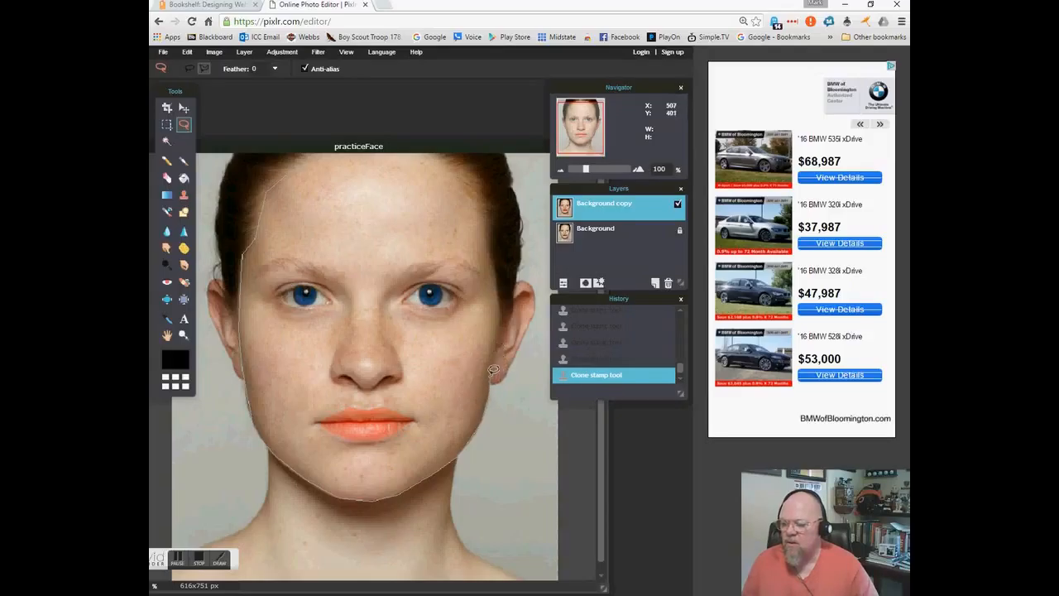
left_click_drag(502, 339, 491, 246)
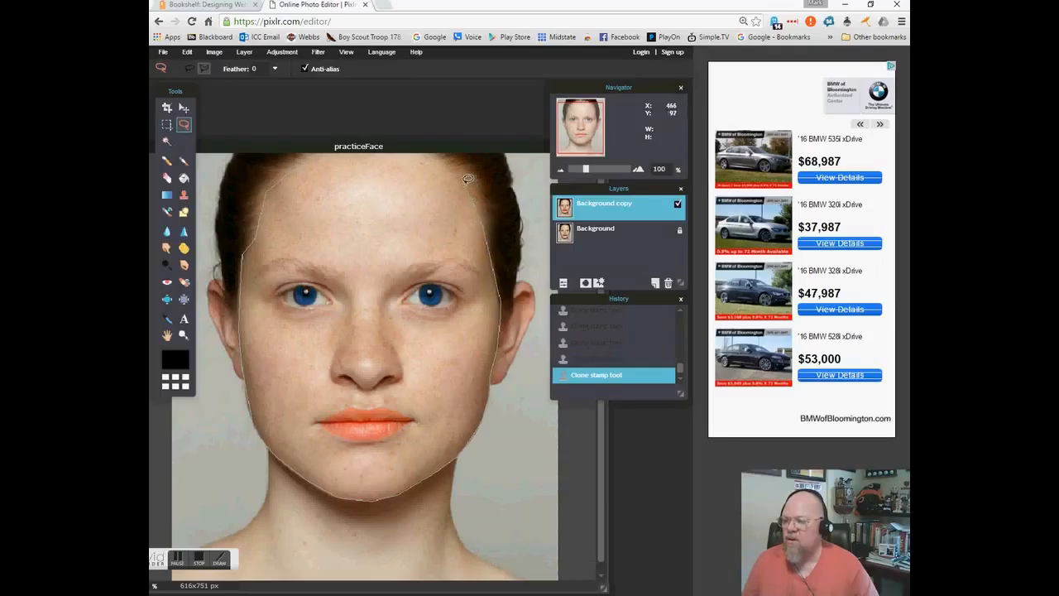
left_click_drag(468, 179, 452, 166)
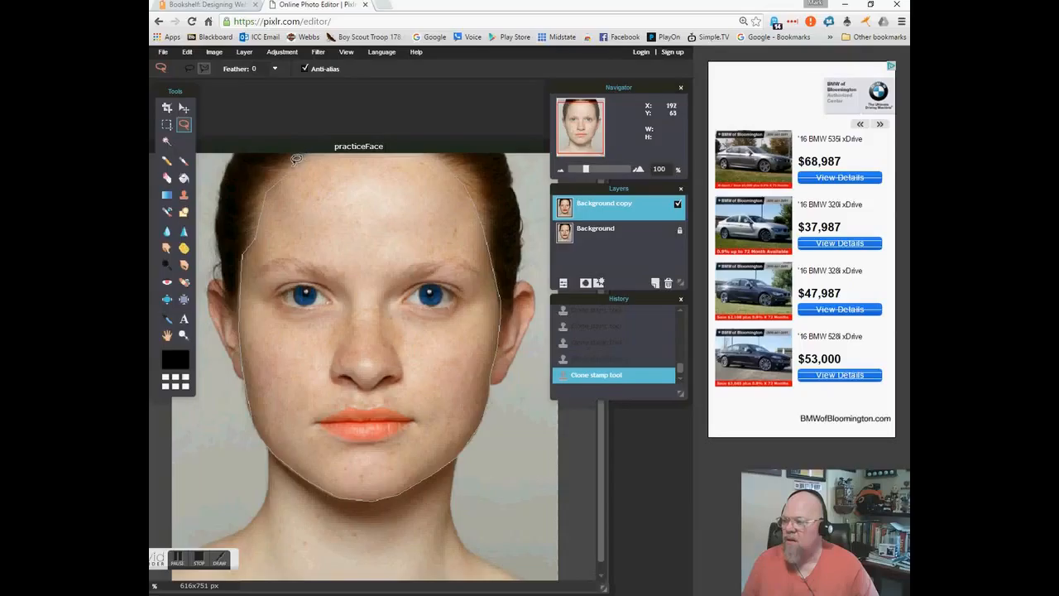
left_click_drag(293, 163, 295, 163)
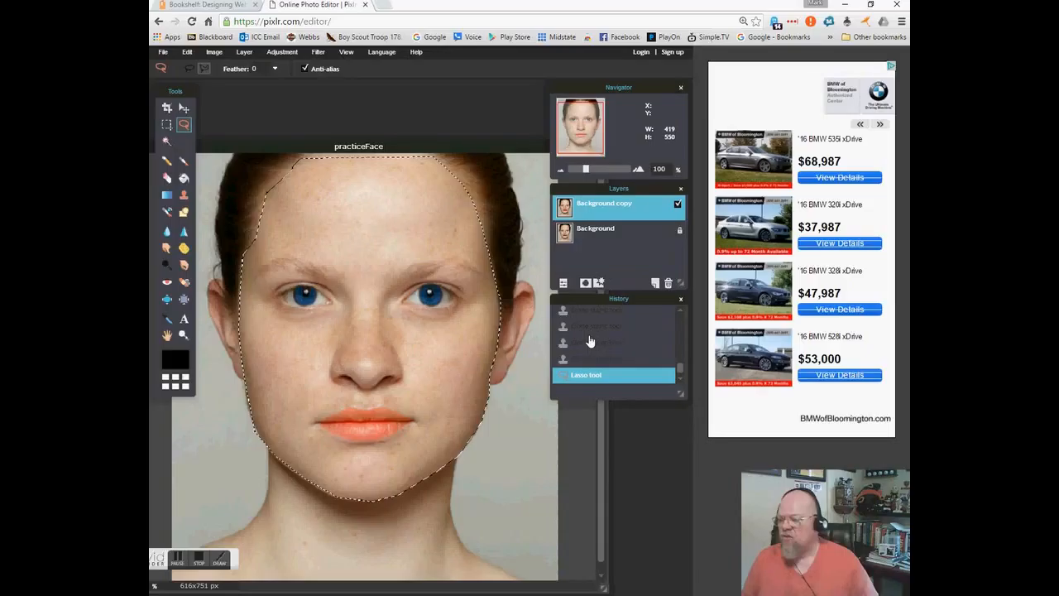
- Soften the skin inside the face selection by applying the basic Blur filter six times
left_click(319, 52)
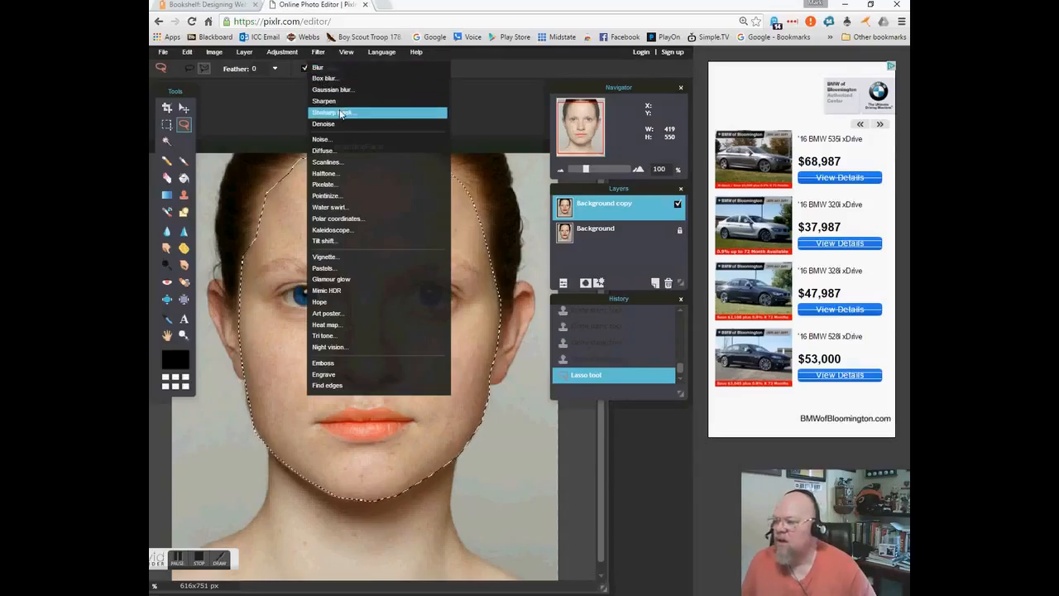
left_click(328, 69)
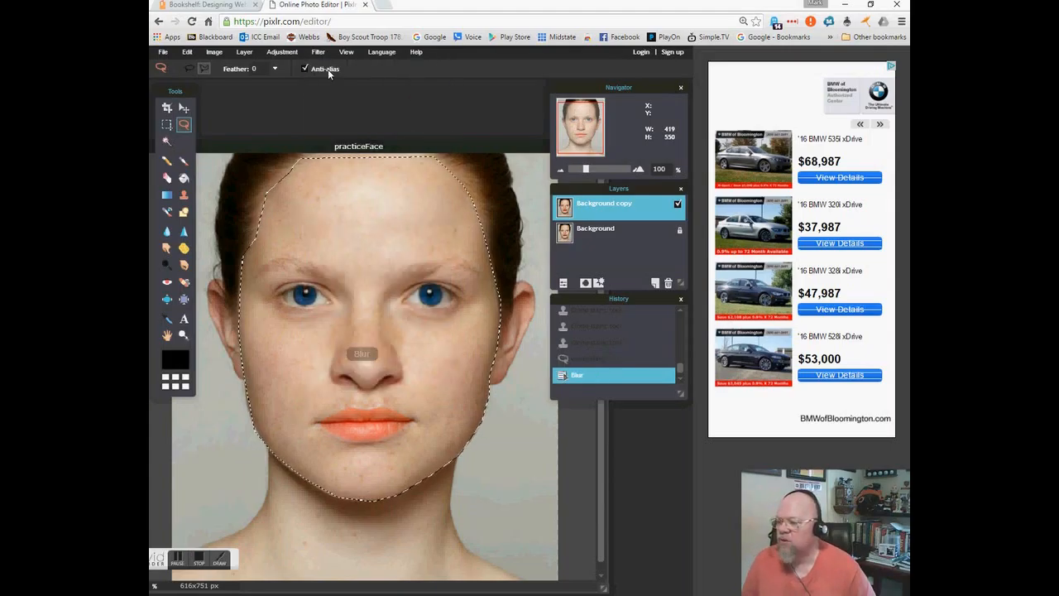
left_click(318, 51)
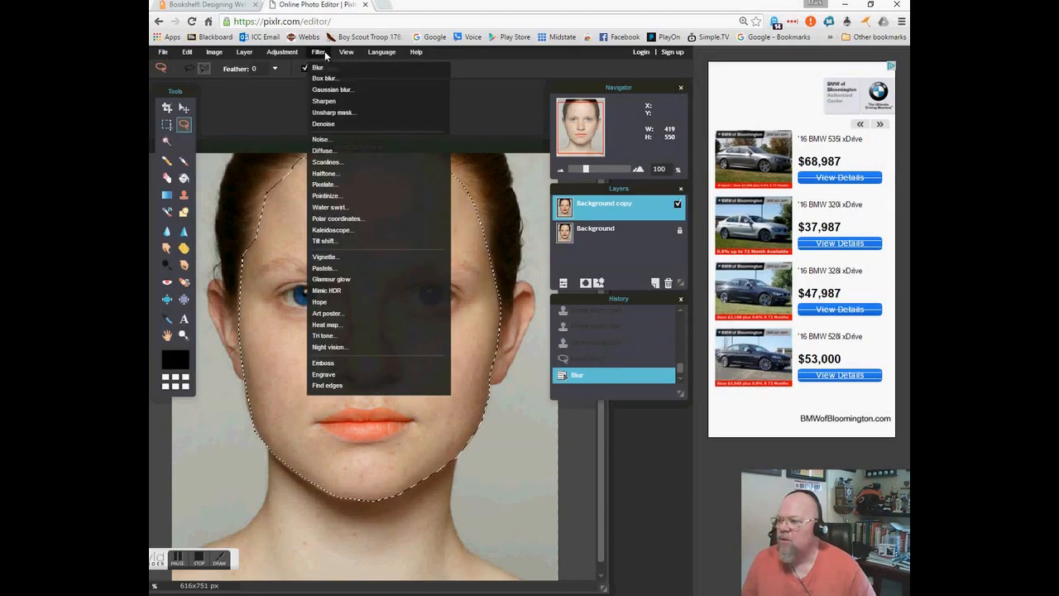
left_click(318, 68)
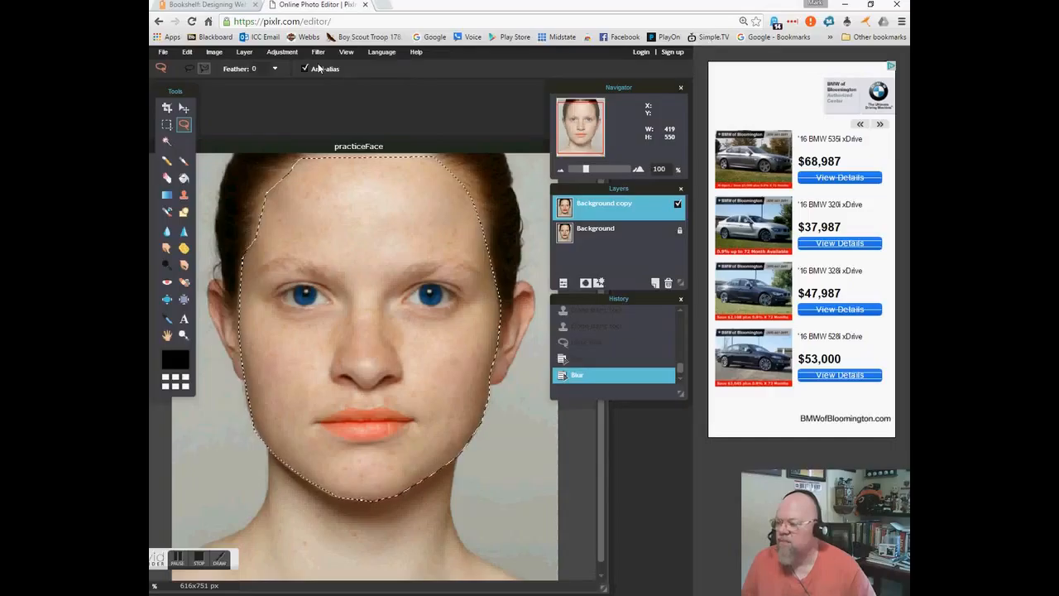
left_click(319, 52)
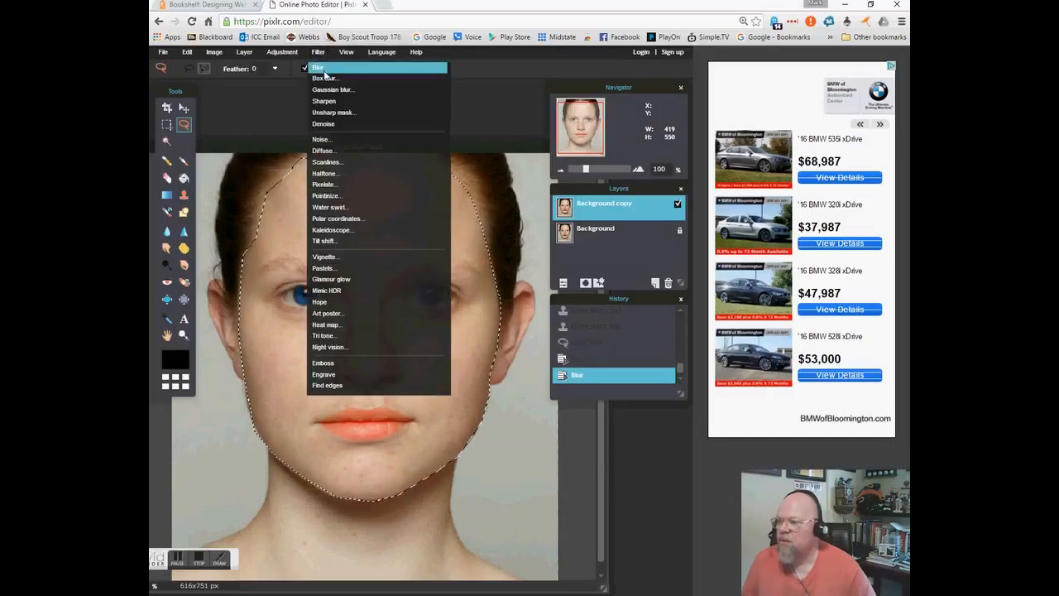
left_click(321, 70)
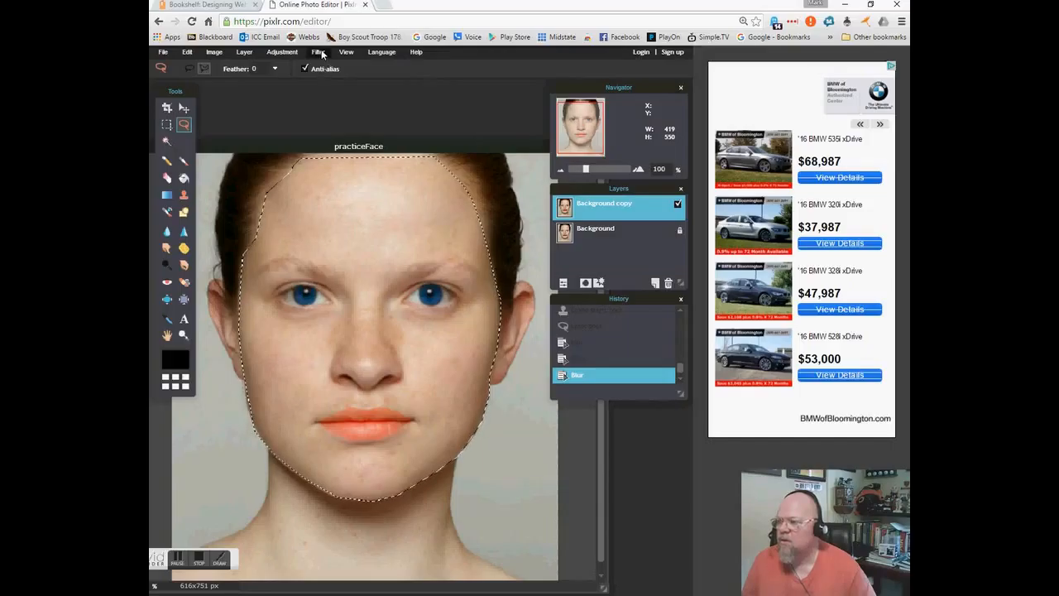
left_click(320, 52)
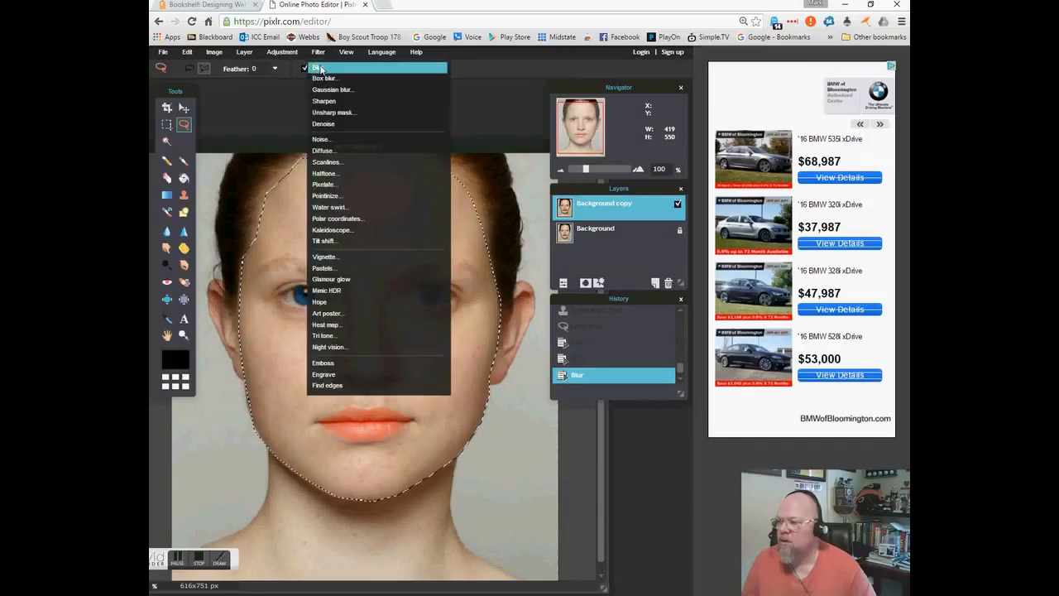
left_click(322, 69)
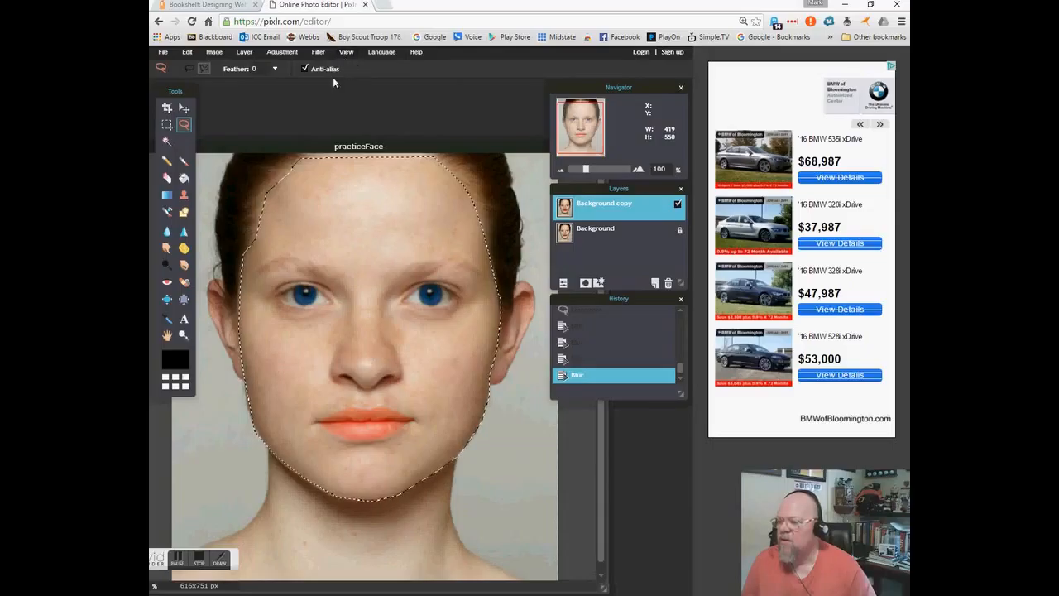
left_click(321, 54)
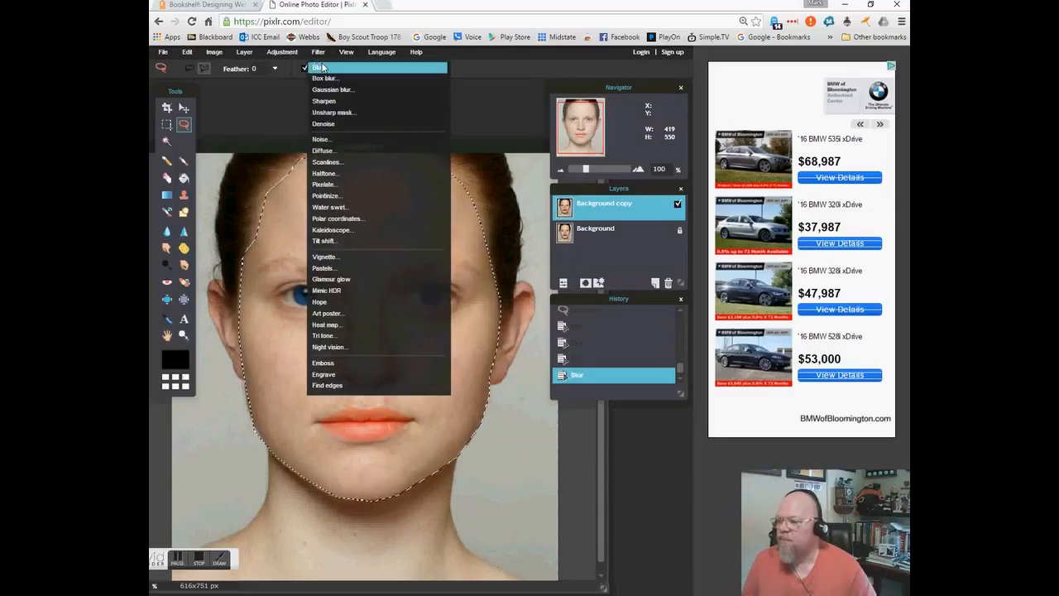
left_click(323, 68)
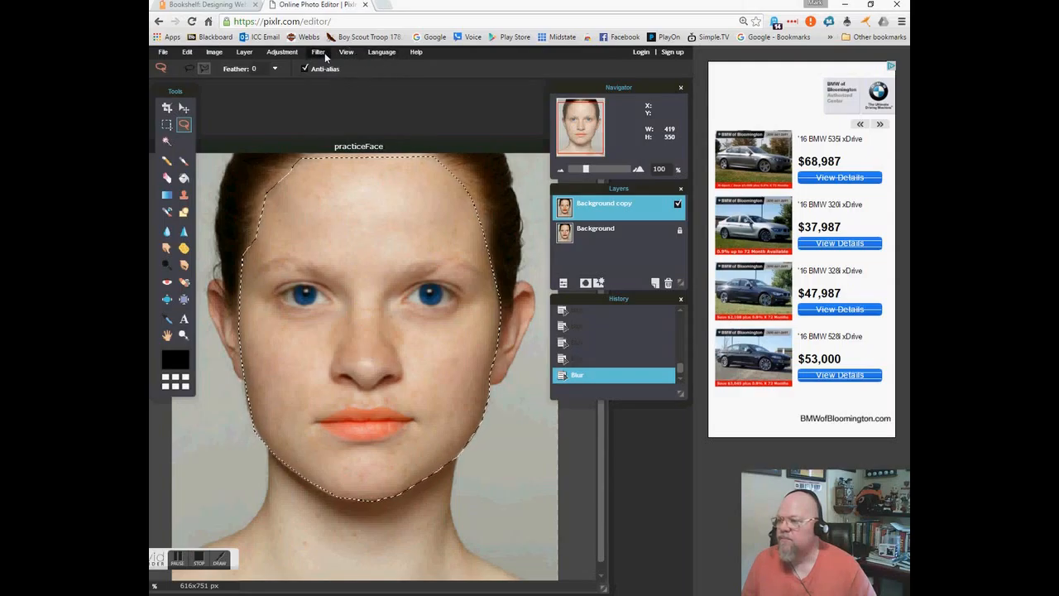
left_click(321, 52)
left_click(323, 68)
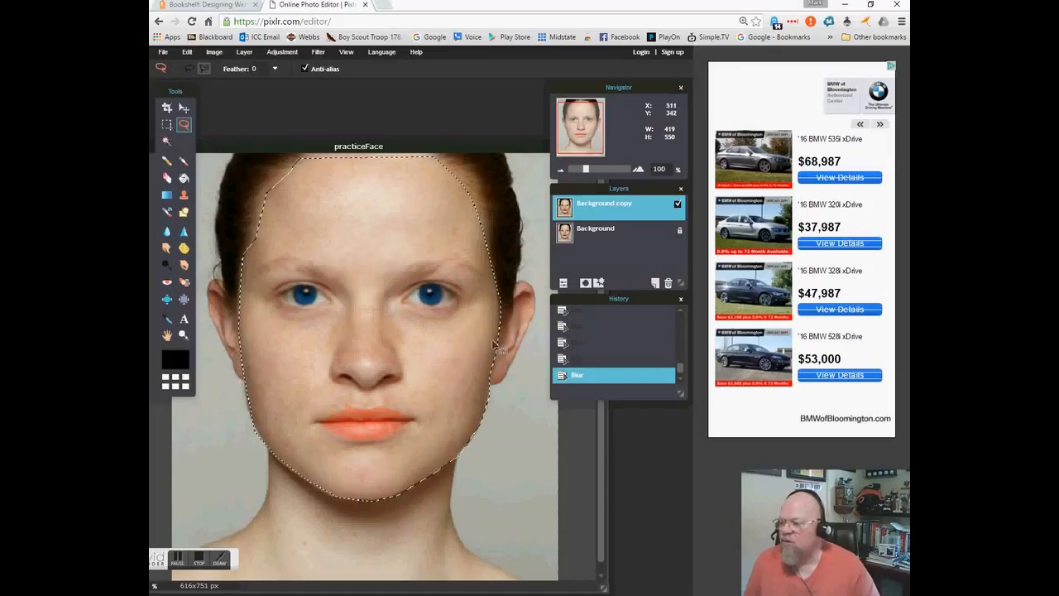
- Clear the face selection and zoom in to 250% on the nose, lips and the eye and cheek on the image's left side
left_click(166, 124)
left_click(227, 220)
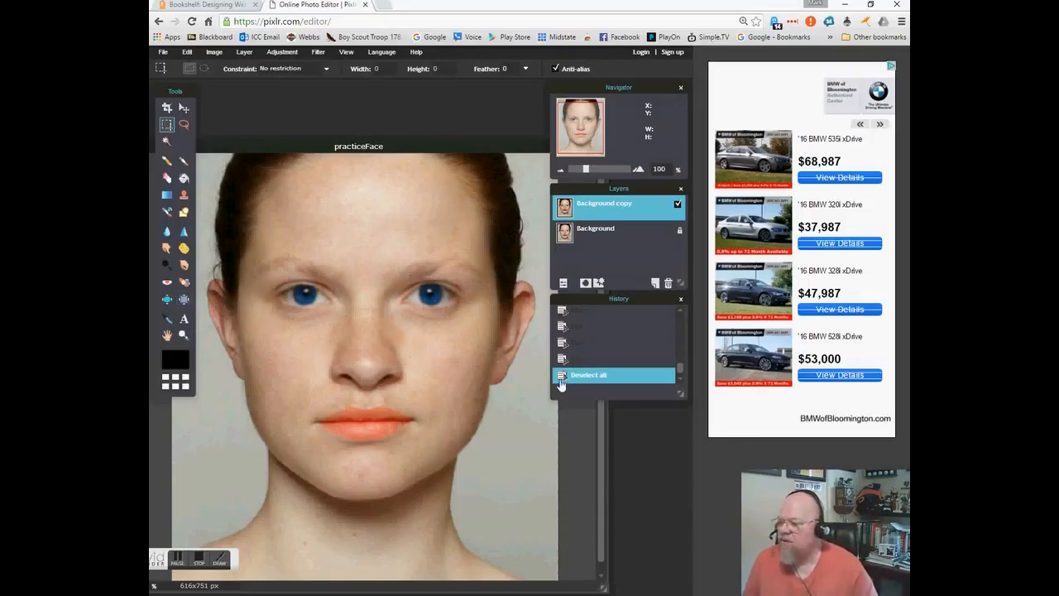
key("ctrl+plus")
key("ctrl+plus")
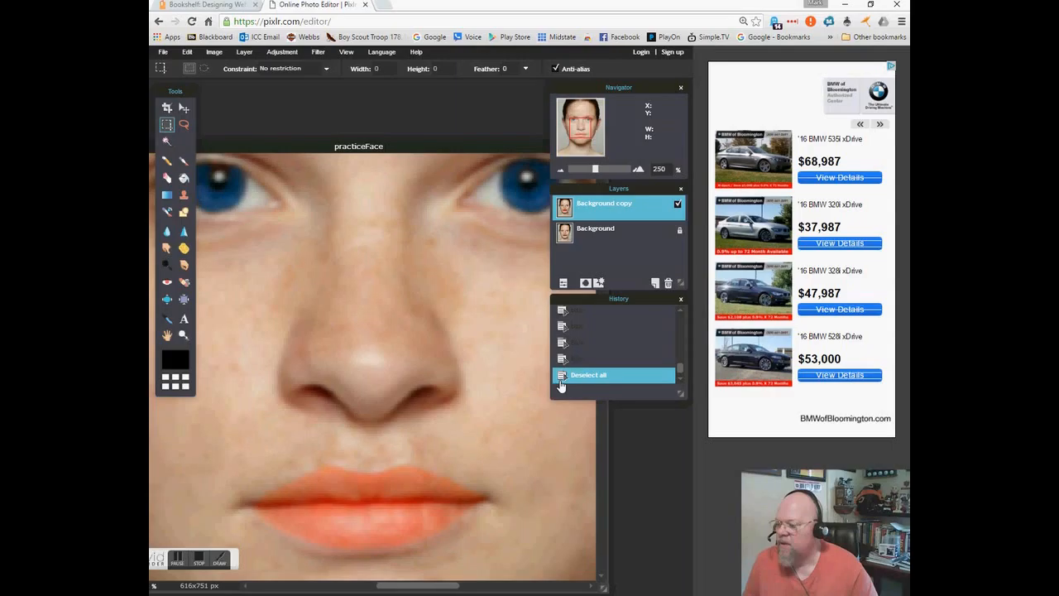
left_click_drag(426, 589, 380, 589)
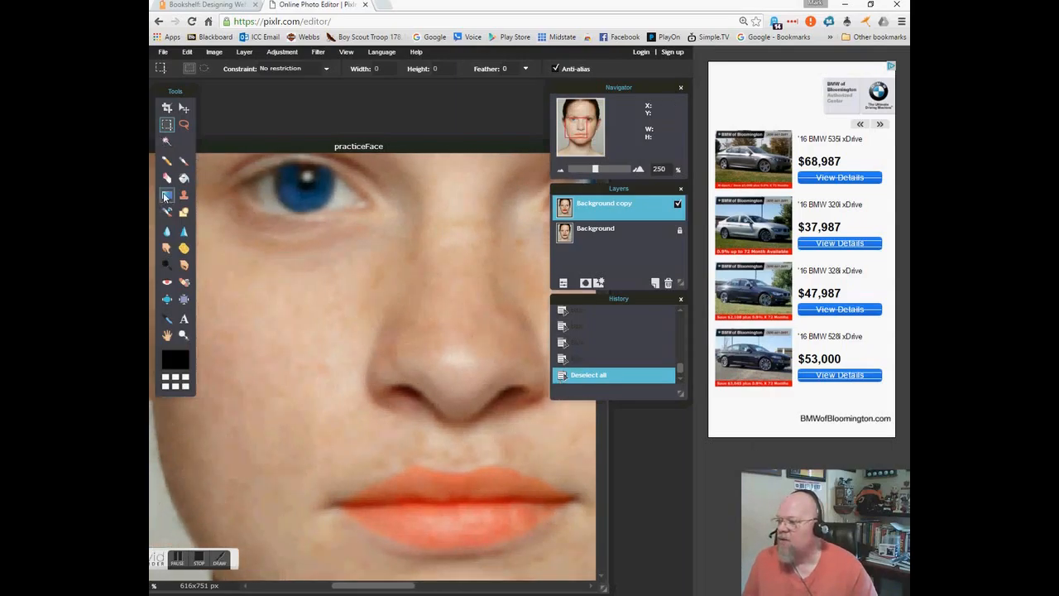
- Erase both eyes from the Background copy layer with the Eraser tool, using the hard round 20 px brush
left_click(167, 179)
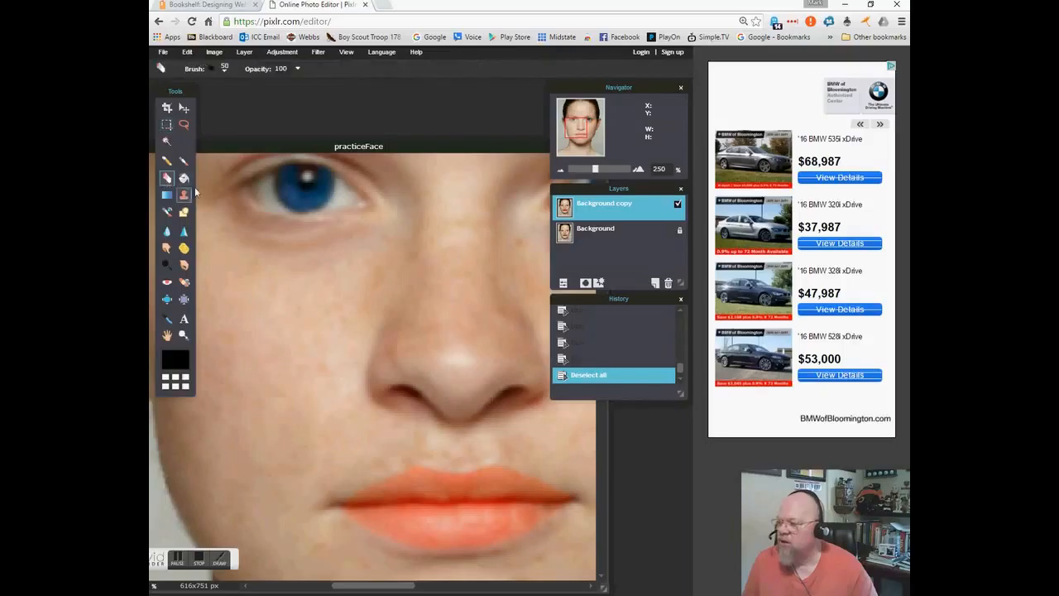
left_click(224, 68)
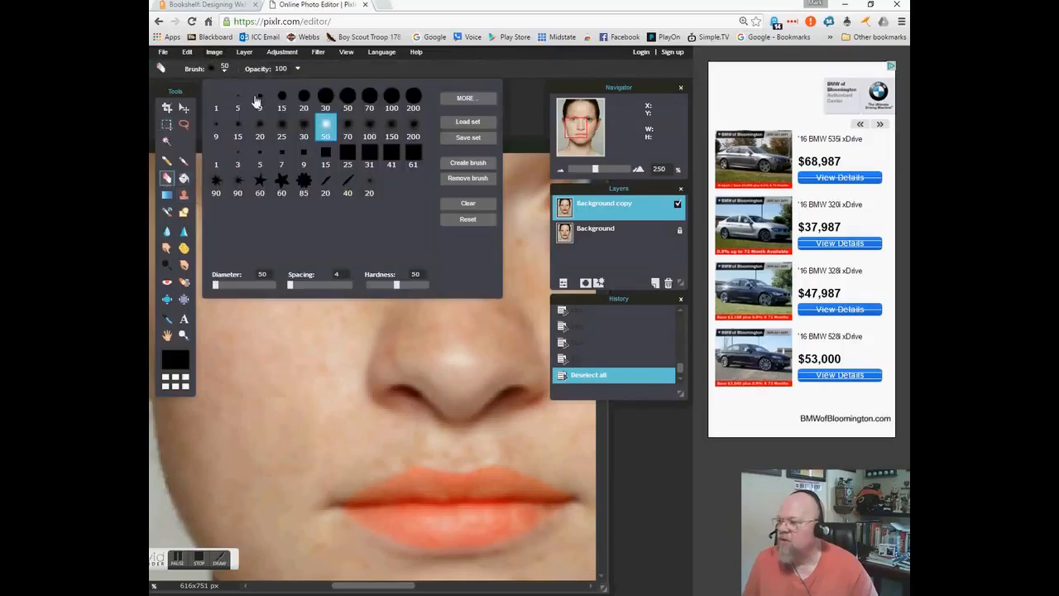
left_click(304, 99)
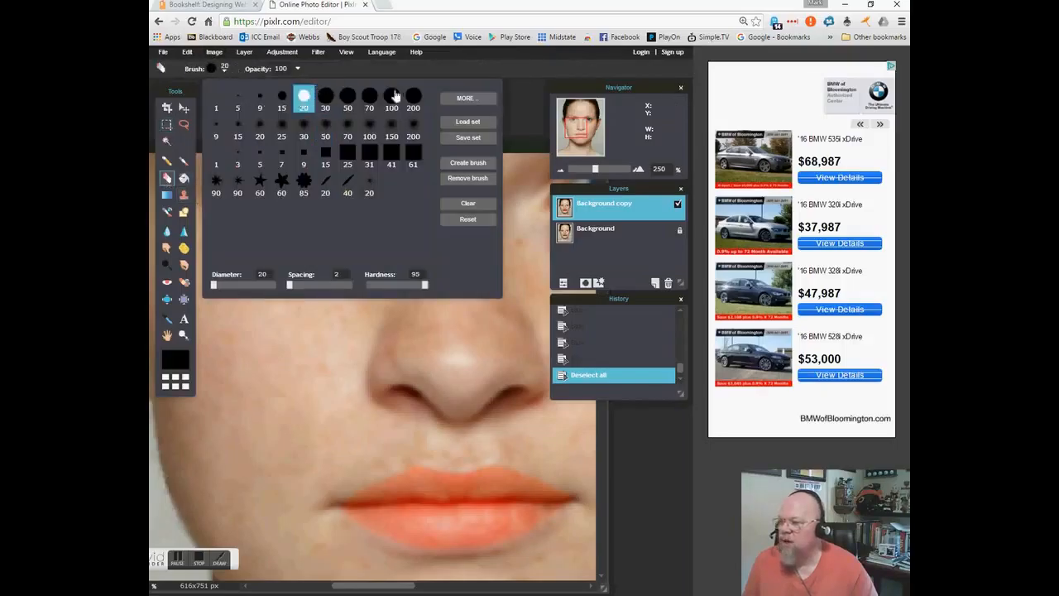
left_click(520, 97)
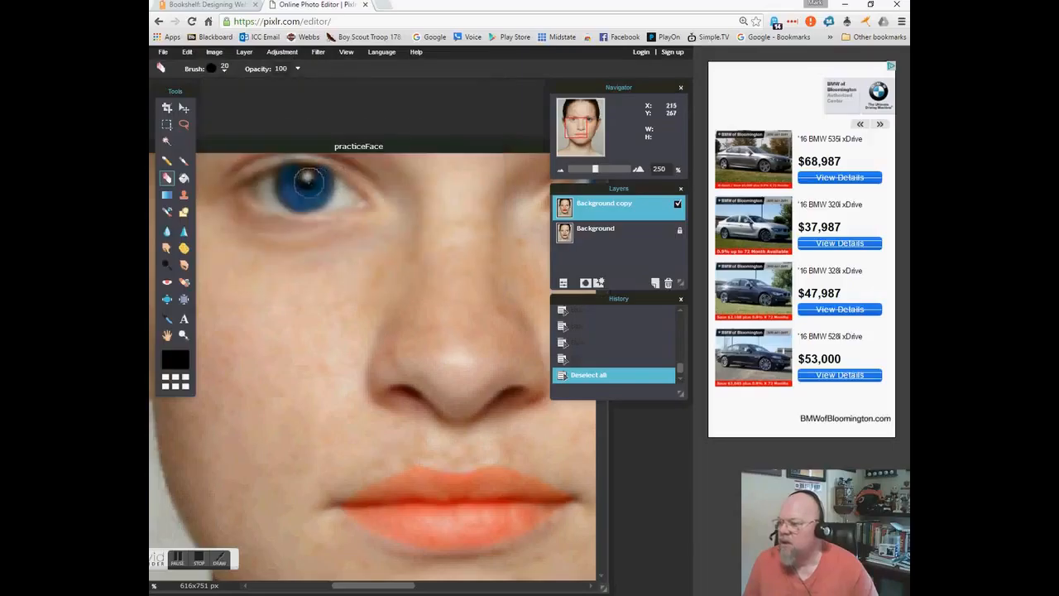
mouse_move(307, 180)
left_mouse_down()
mouse_move(273, 189)
mouse_move(305, 190)
mouse_move(315, 203)
mouse_move(327, 189)
mouse_move(322, 176)
mouse_move(333, 197)
mouse_move(317, 196)
mouse_move(366, 197)
mouse_move(273, 151)
mouse_move(240, 171)
mouse_move(225, 201)
mouse_move(288, 221)
mouse_move(342, 220)
mouse_move(369, 211)
mouse_move(376, 184)
mouse_move(273, 149)
mouse_move(235, 170)
mouse_move(219, 214)
left_mouse_up()
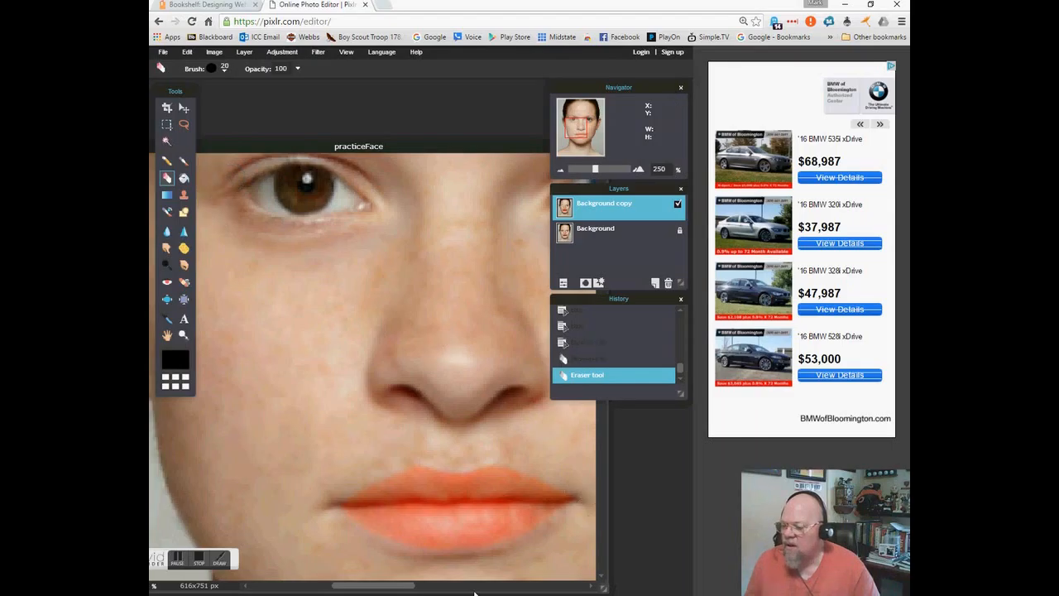
left_click_drag(405, 585, 521, 586)
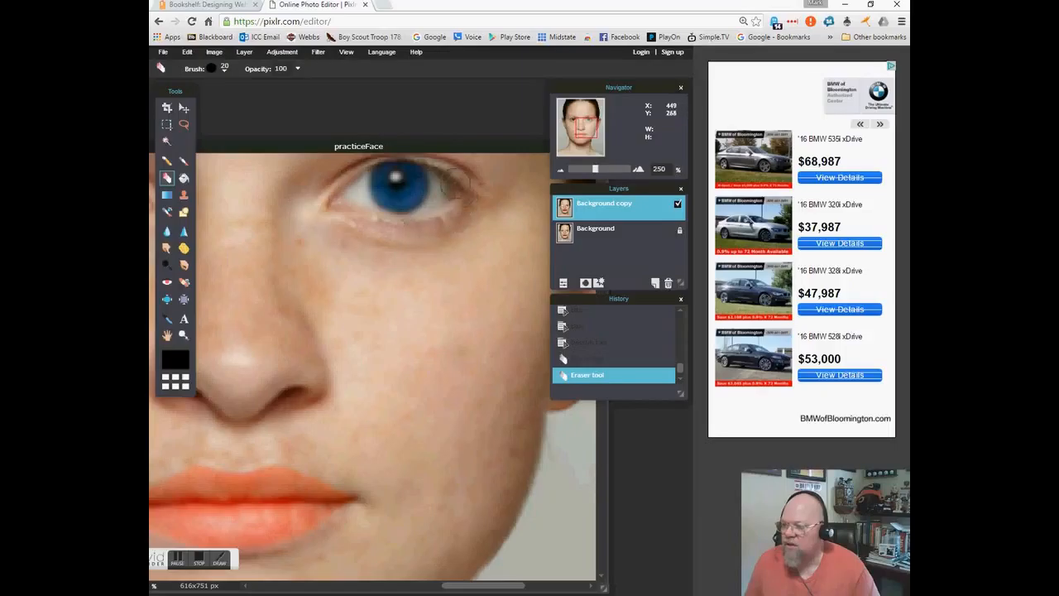
mouse_move(350, 201)
left_mouse_down()
mouse_move(429, 206)
mouse_move(443, 190)
mouse_move(405, 178)
mouse_move(327, 206)
left_mouse_up()
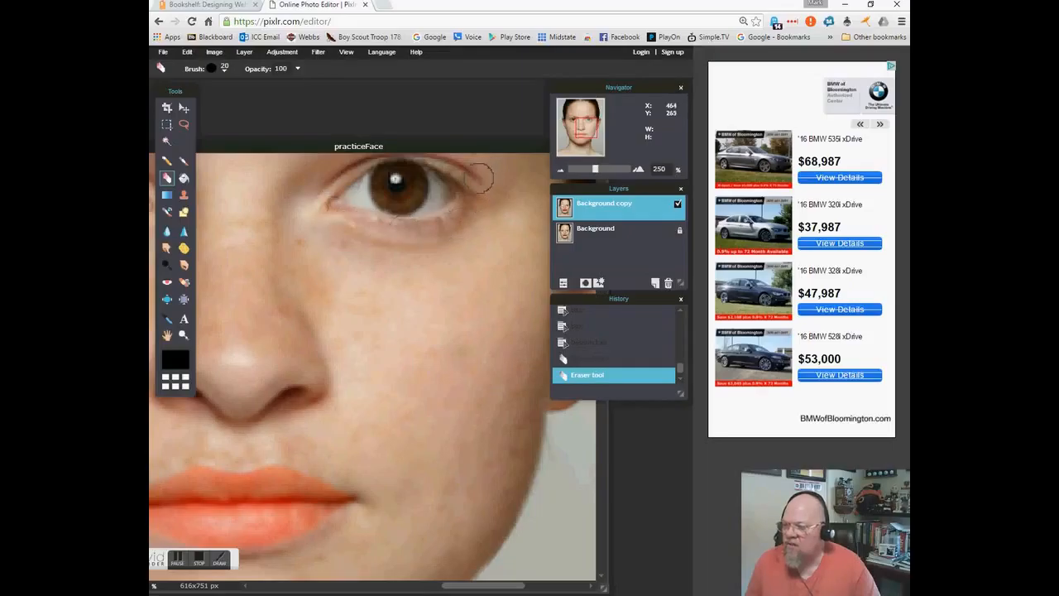
left_click(335, 205)
- Erase the upper and lower lips from the Background copy layer with a size 9 eraser brush
left_click_drag(472, 586, 380, 590)
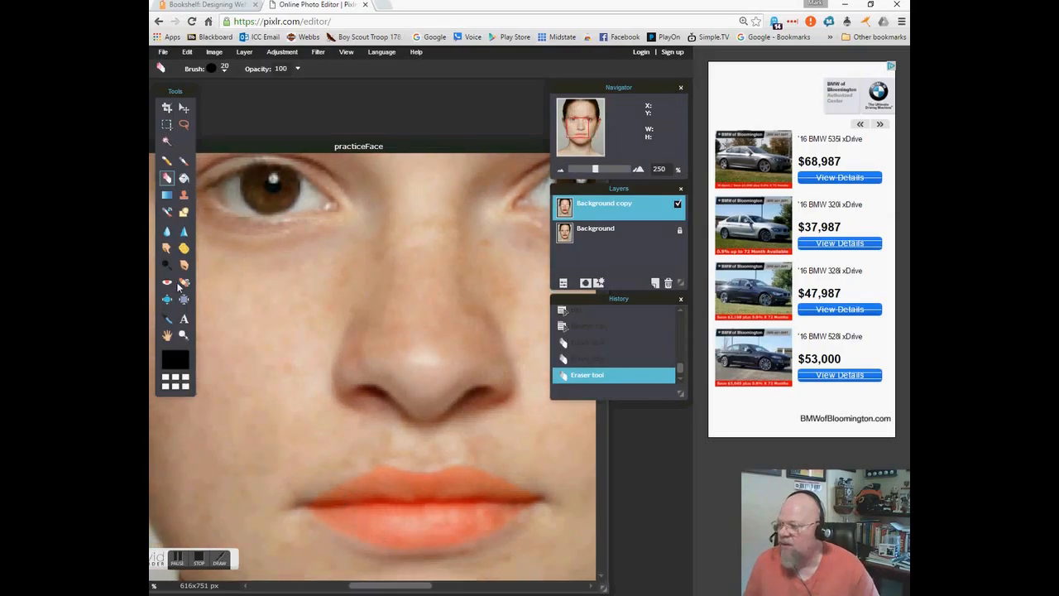
left_click(225, 70)
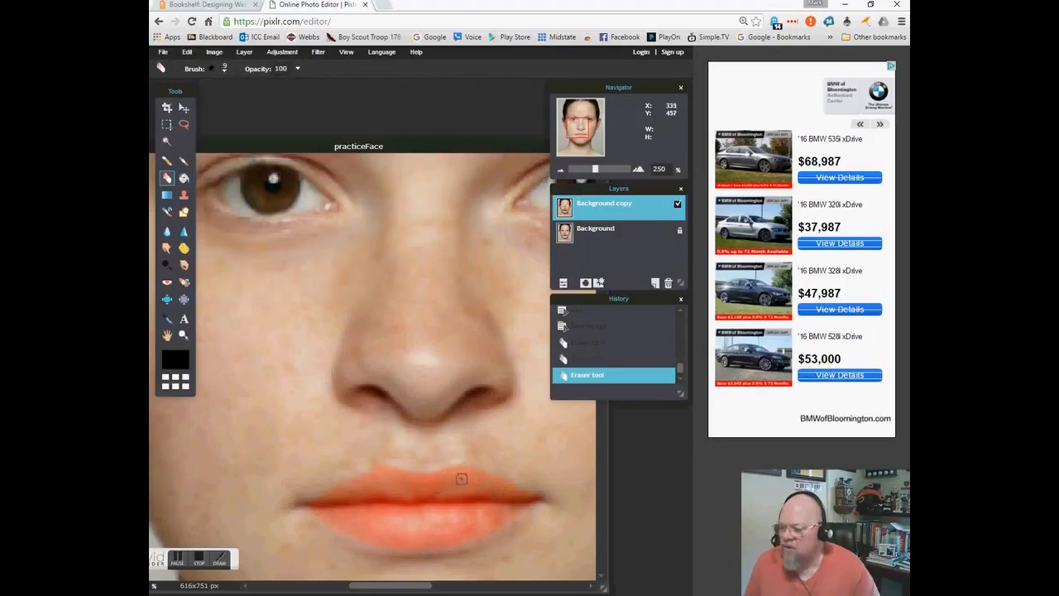
mouse_move(462, 472)
left_mouse_down()
mouse_move(386, 472)
mouse_move(317, 508)
mouse_move(367, 539)
mouse_move(413, 543)
mouse_move(469, 533)
mouse_move(524, 503)
mouse_move(463, 472)
mouse_move(357, 496)
mouse_move(521, 491)
left_mouse_up()
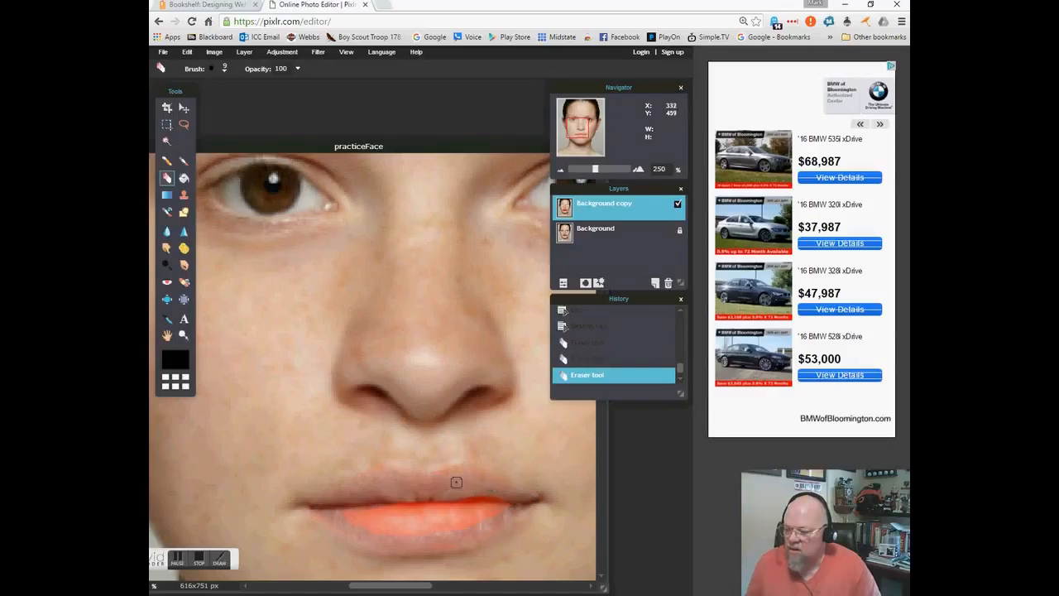
mouse_move(424, 488)
left_mouse_down()
mouse_move(374, 509)
mouse_move(316, 509)
mouse_move(370, 523)
mouse_move(484, 506)
left_mouse_up()
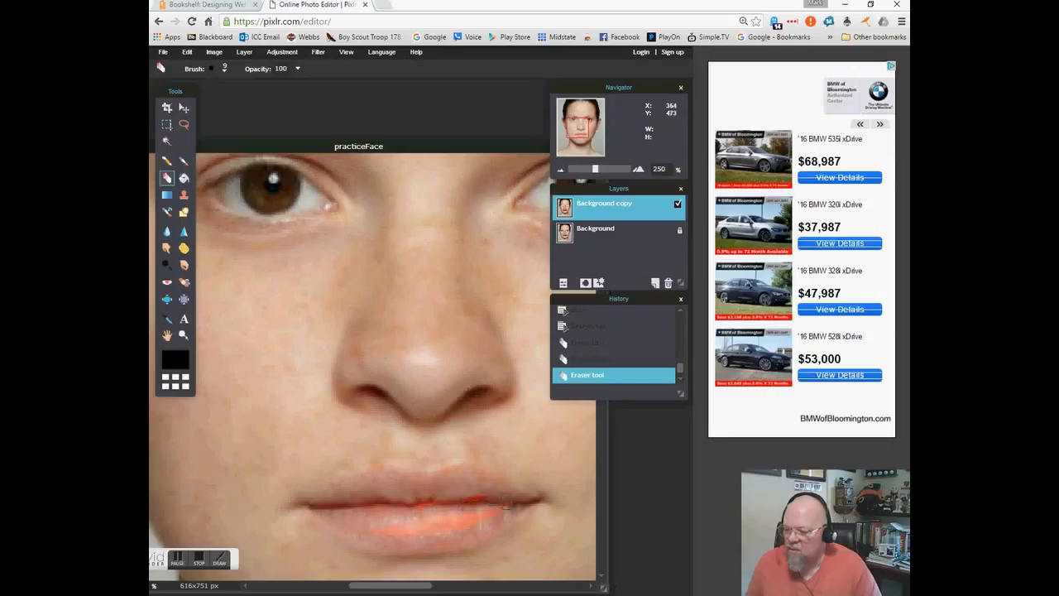
mouse_move(411, 511)
left_mouse_down()
mouse_move(373, 522)
mouse_move(430, 526)
mouse_move(496, 508)
mouse_move(439, 539)
mouse_move(502, 510)
left_mouse_up()
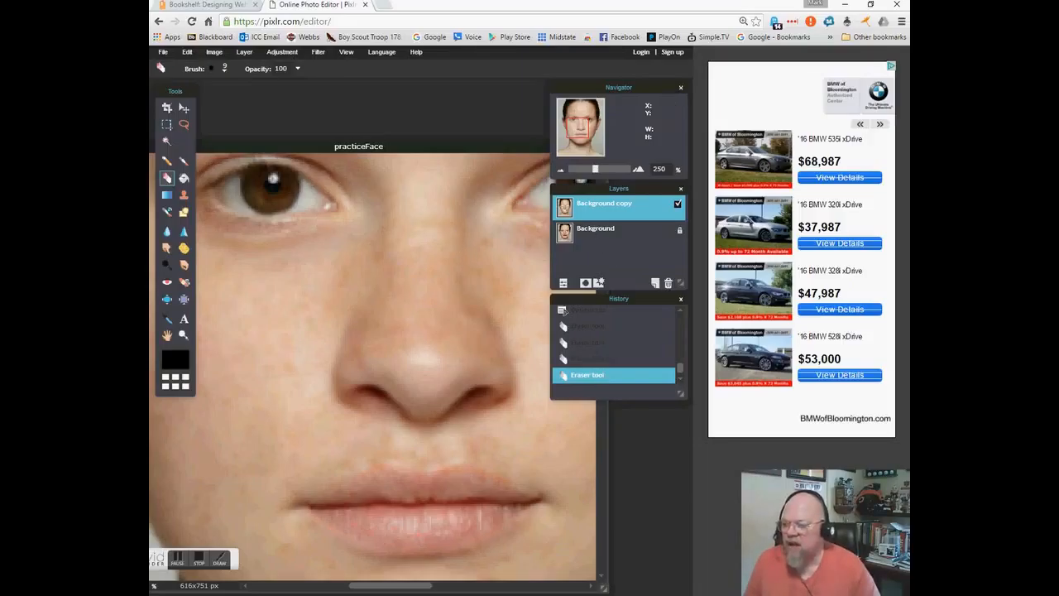
- Outline the lips on the Background layer with the Lasso tool, as a selection about 145 by 56 px
left_click(600, 235)
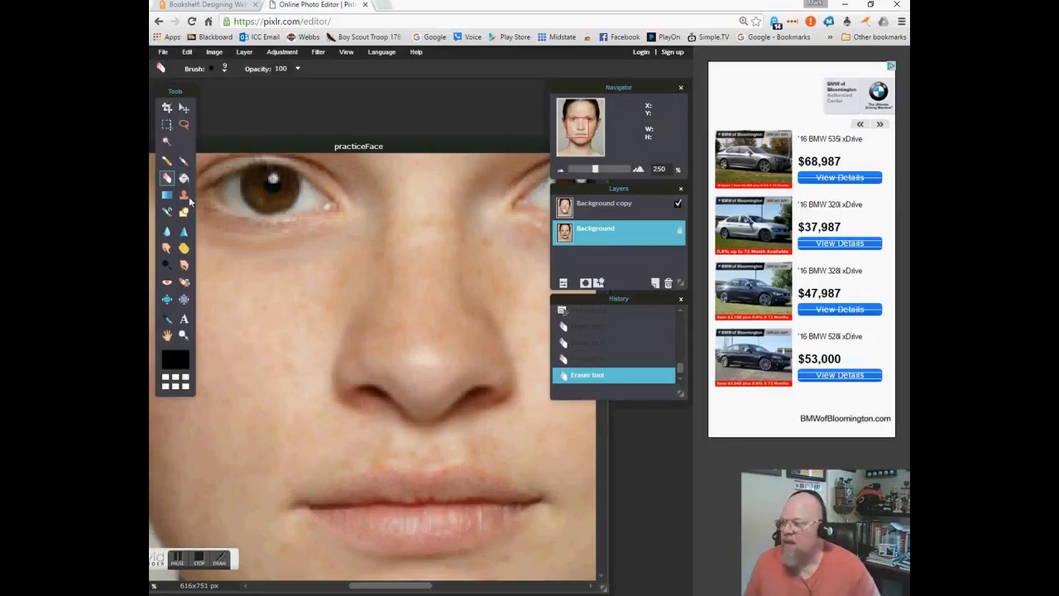
left_click(183, 125)
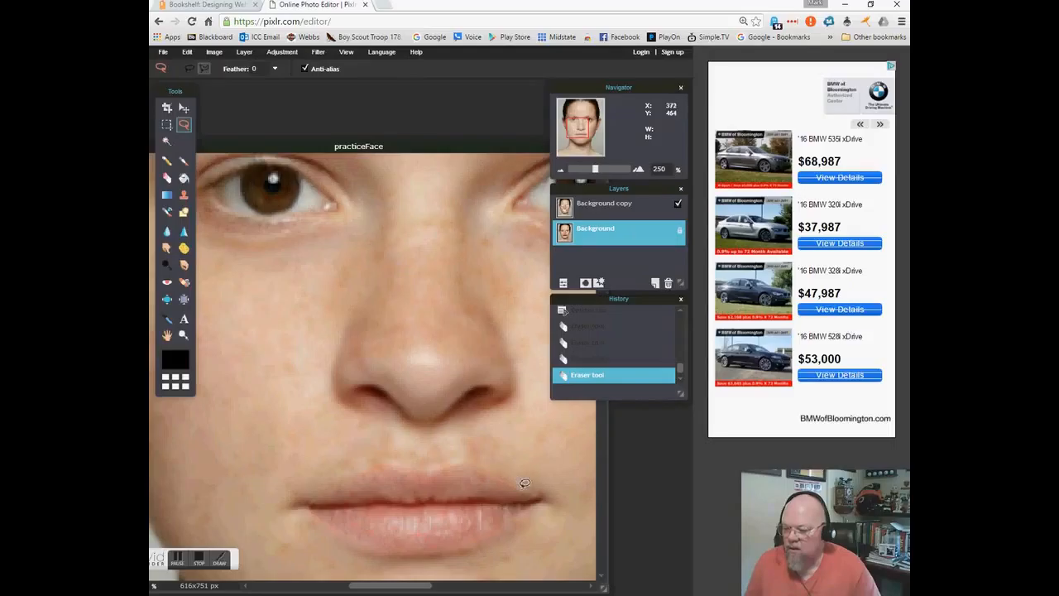
mouse_move(542, 496)
left_mouse_down()
mouse_move(463, 542)
mouse_move(400, 550)
mouse_move(337, 531)
mouse_move(310, 502)
mouse_move(319, 488)
mouse_move(398, 467)
mouse_move(462, 468)
left_mouse_up()
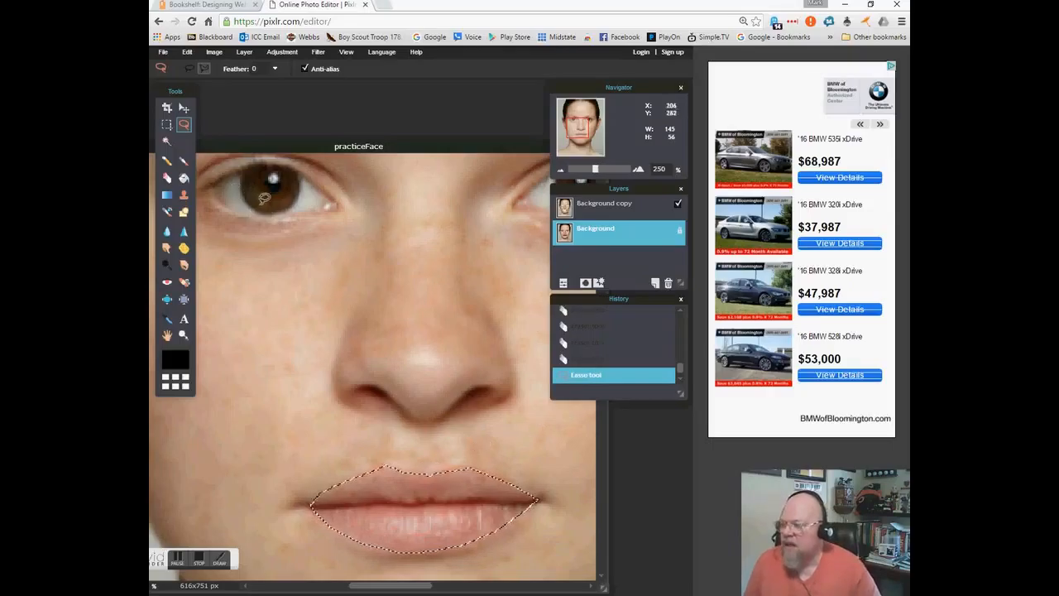
- Recolor the selected lips with Hue & Saturation, setting hue to 6 and saturation to 76
left_click(281, 51)
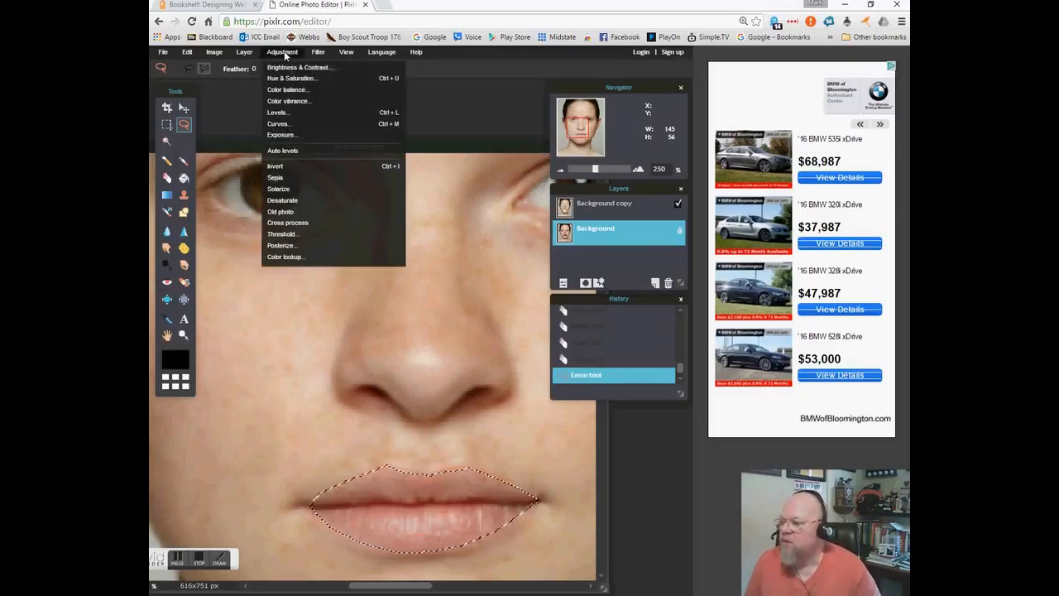
left_click(318, 51)
mouse_move(288, 53)
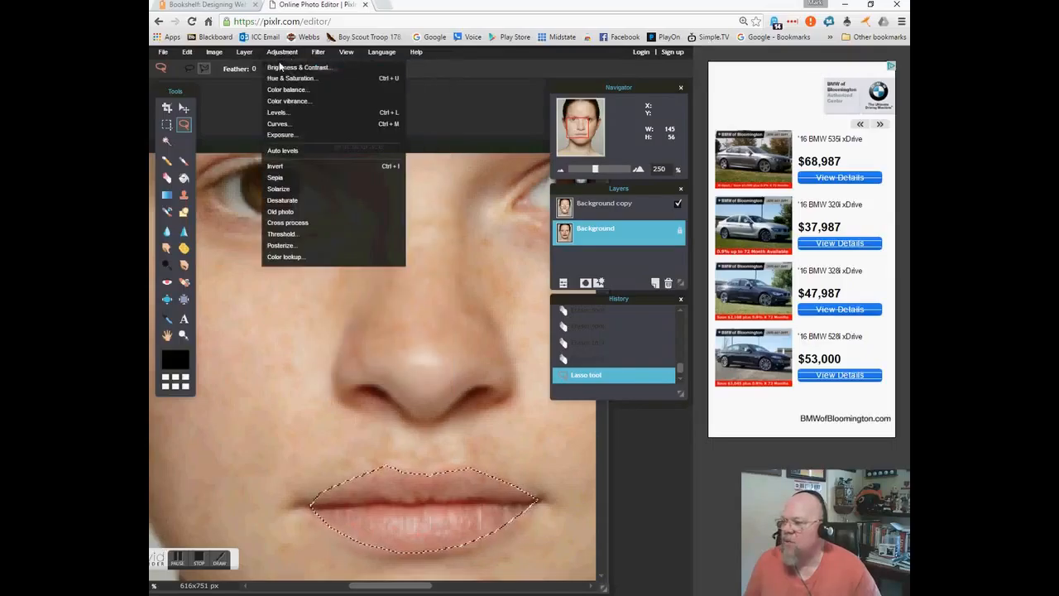
left_click(284, 79)
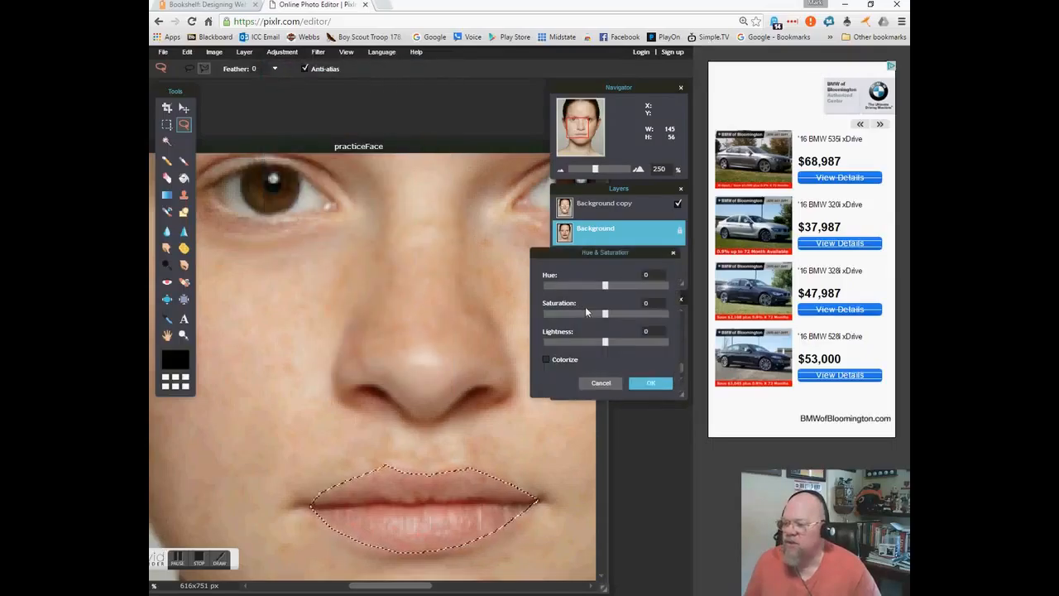
left_click_drag(658, 325, 655, 328)
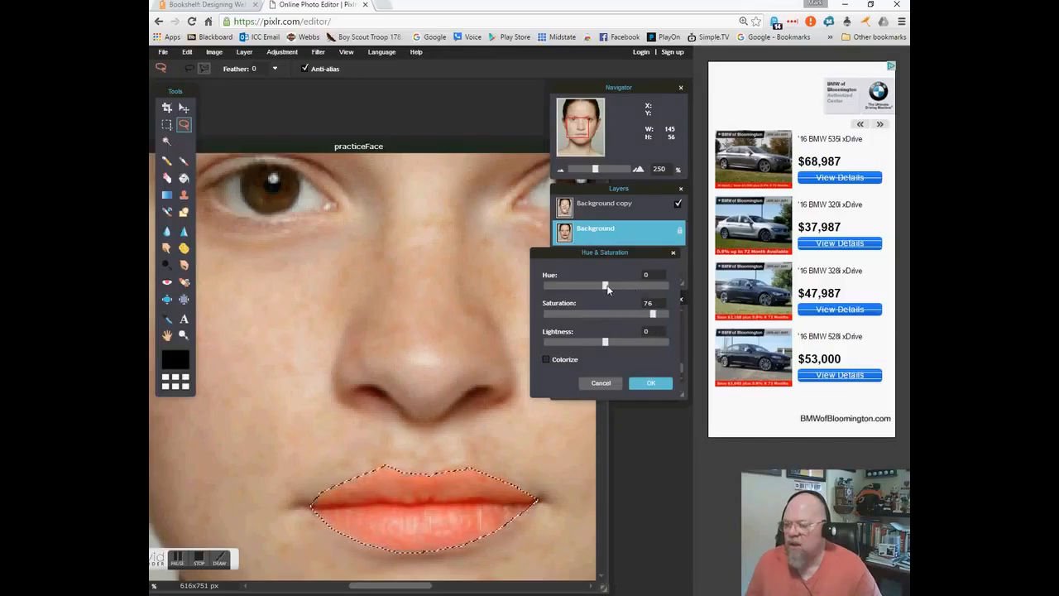
mouse_move(611, 289)
left_mouse_down()
mouse_move(622, 287)
mouse_move(607, 288)
left_mouse_up()
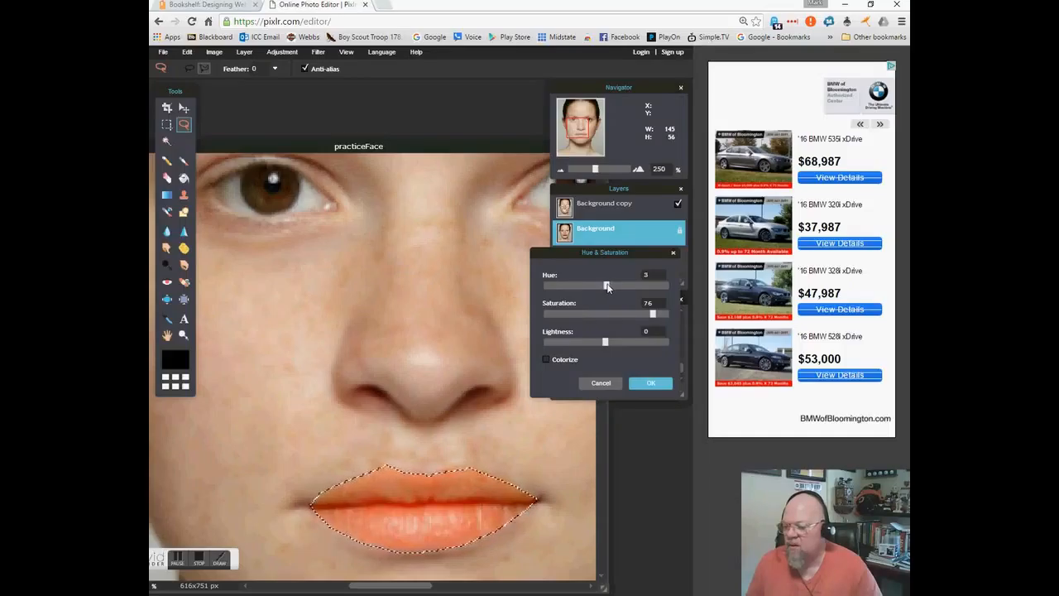
left_click_drag(608, 287, 609, 286)
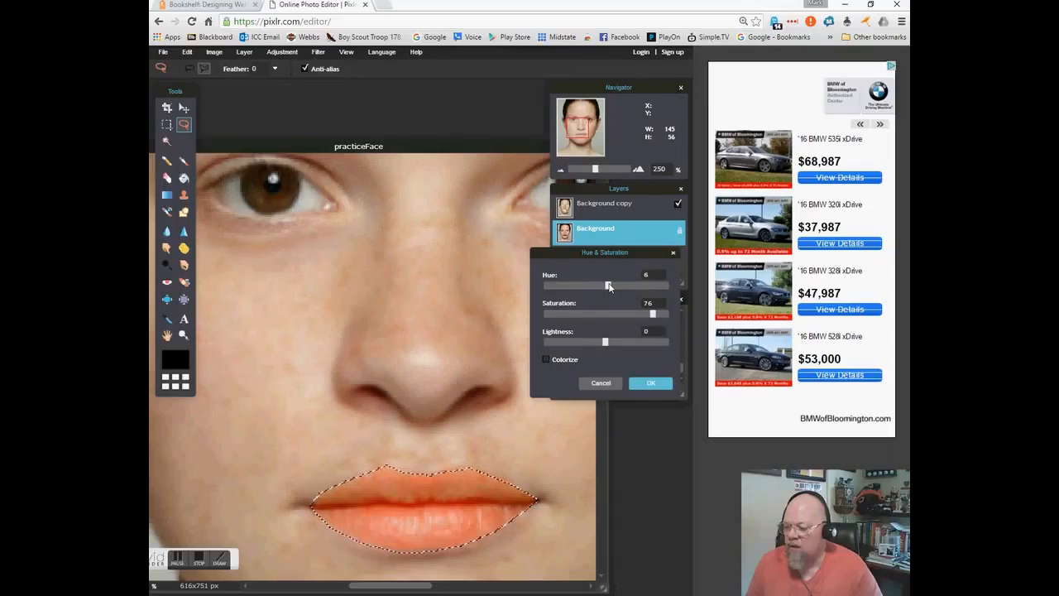
left_click(649, 385)
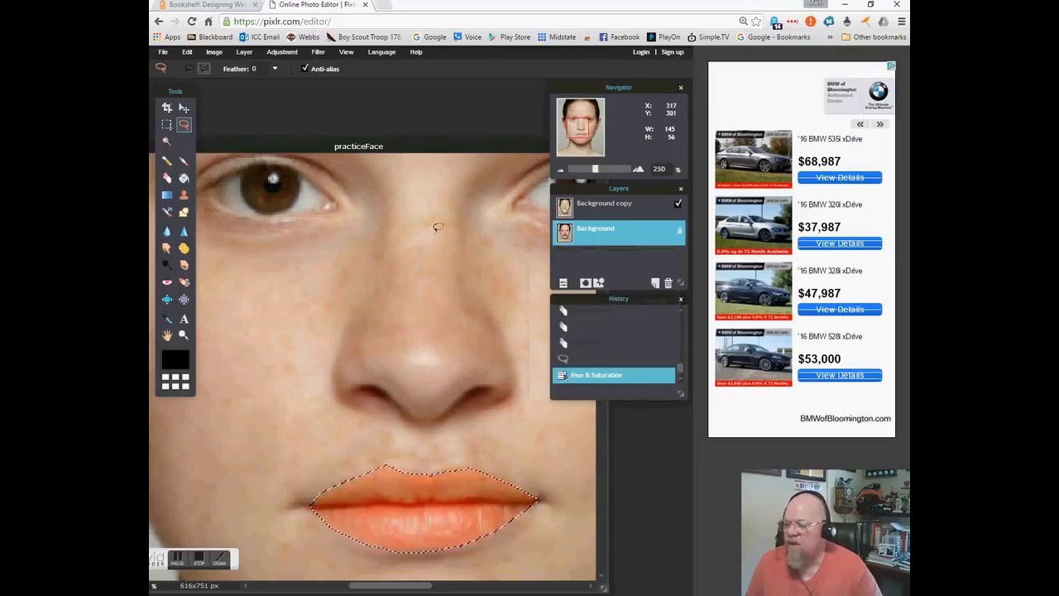
- Apply Color vibrance of 100 to the lip selection
left_click(280, 53)
left_click(287, 103)
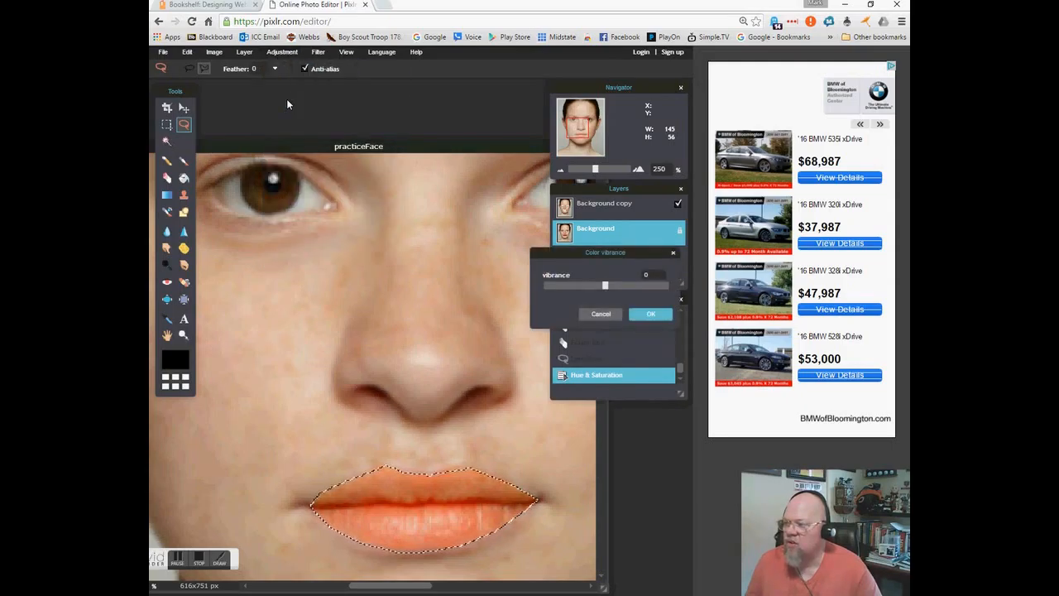
left_click_drag(608, 285, 667, 286)
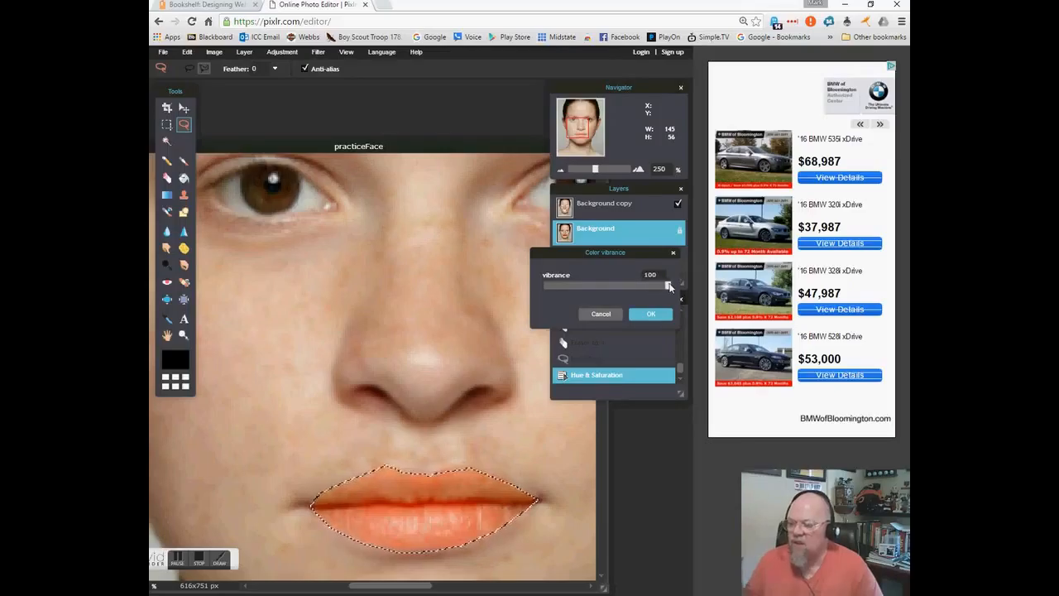
left_click(651, 319)
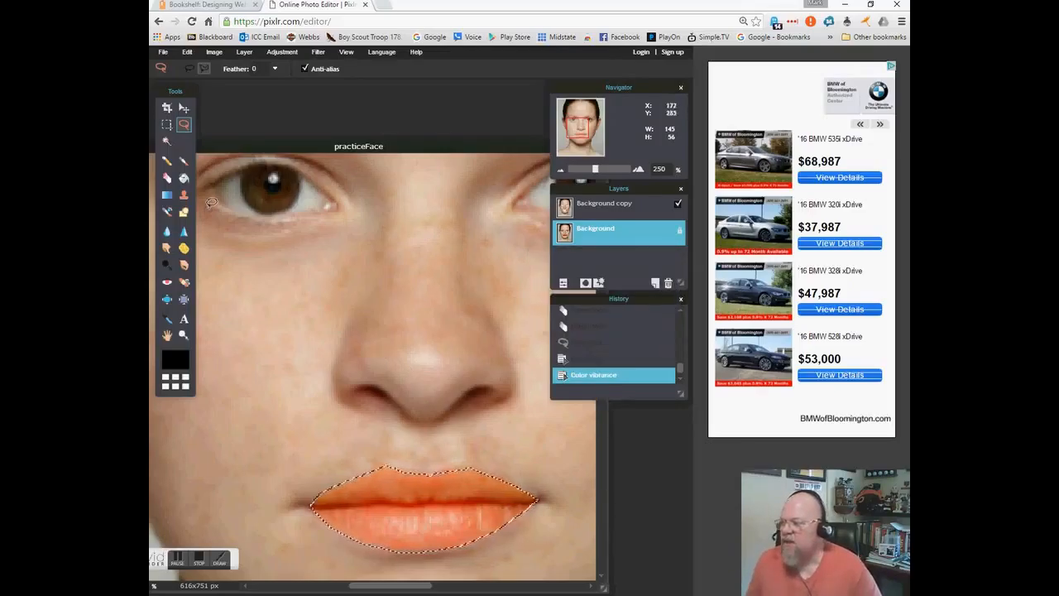
- Clear the lip selection and outline both irises with the Lasso tool, leaving out the pupil highlights, about 239 by 35 px overall
left_click_drag(460, 151, 486, 125)
left_click_drag(439, 572, 490, 568)
left_click_drag(412, 131, 473, 415)
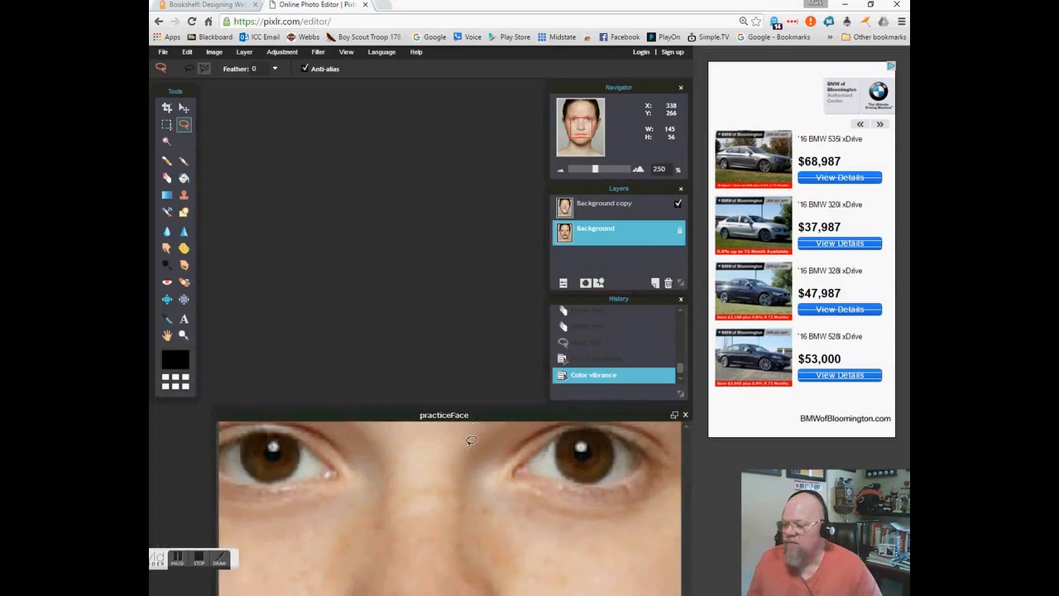
left_click(166, 125)
key("ctrl+d")
left_click(185, 125)
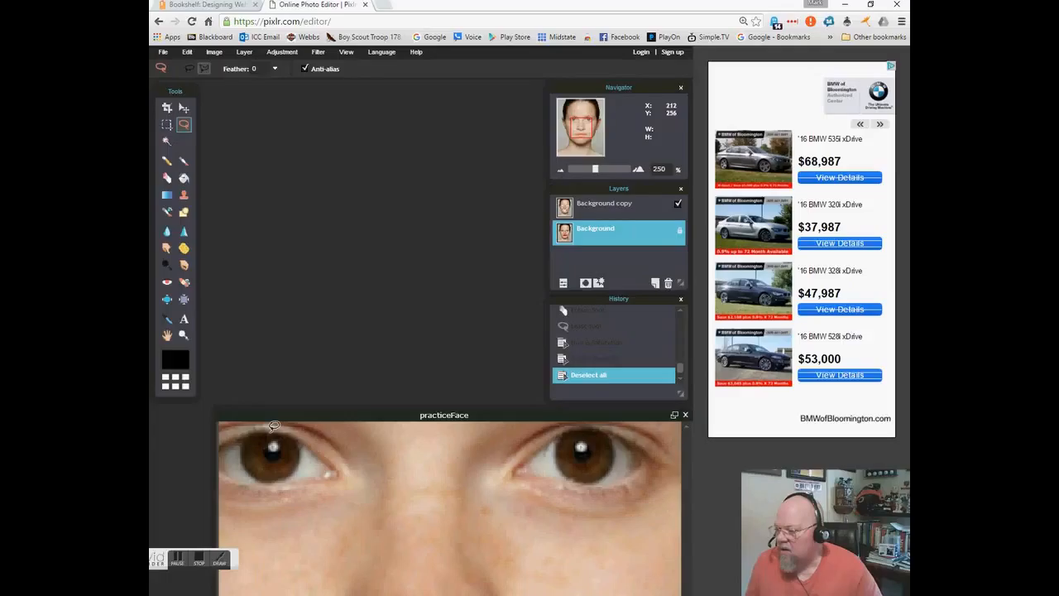
mouse_move(259, 425)
left_mouse_down()
mouse_move(242, 454)
mouse_move(274, 479)
mouse_move(304, 449)
mouse_move(298, 431)
mouse_move(273, 429)
left_mouse_up()
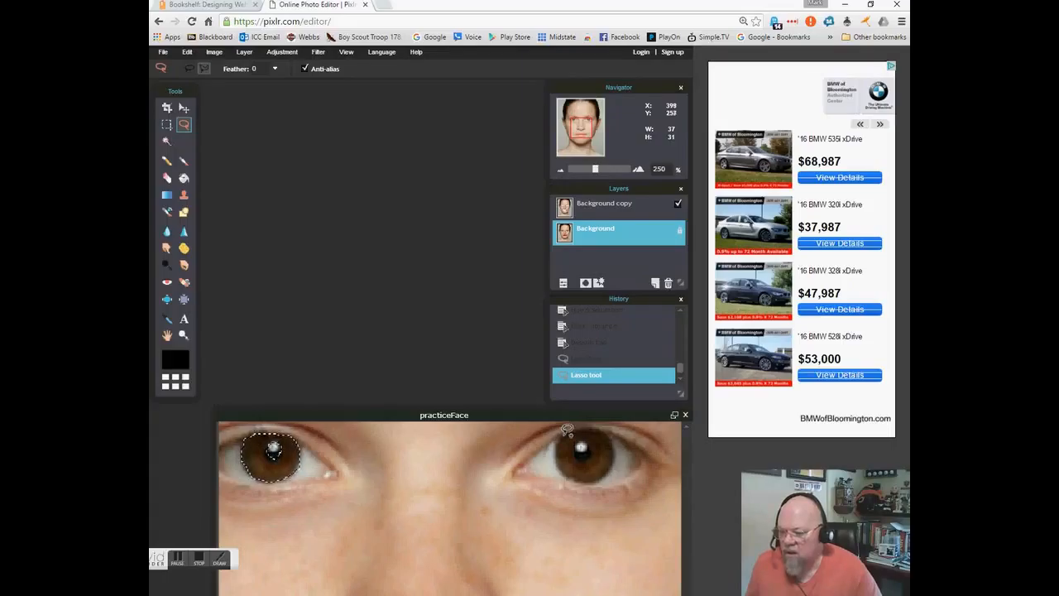
mouse_move(560, 441)
left_mouse_down()
mouse_move(560, 462)
mouse_move(581, 477)
mouse_move(616, 463)
mouse_move(621, 445)
mouse_move(609, 428)
mouse_move(565, 429)
left_mouse_up()
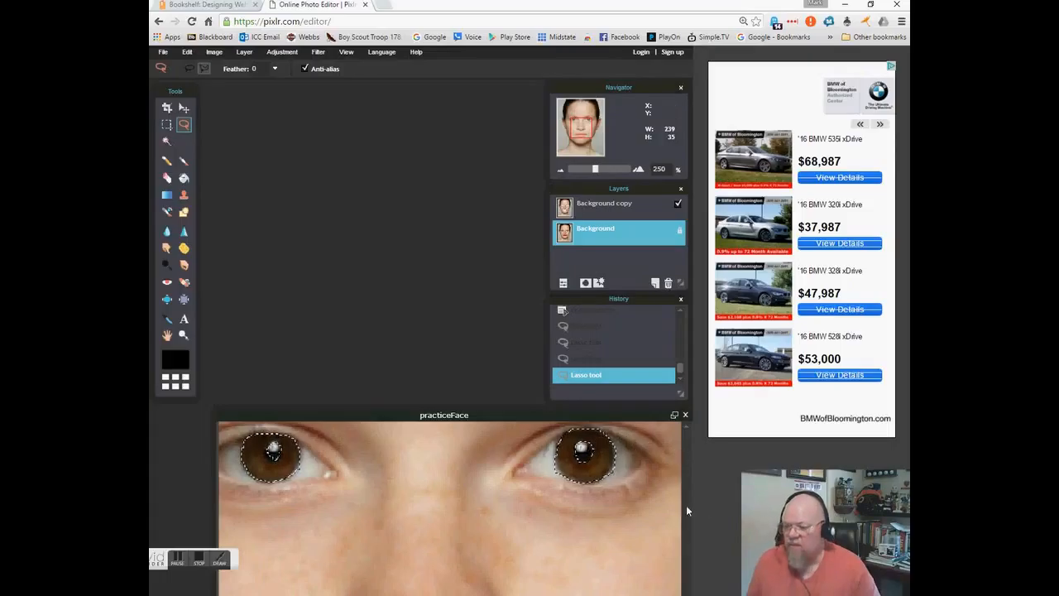
- Turn the selected irises blue with Hue & Saturation, setting hue to -180, saturation to 77 and lightness to 10
left_click(282, 51)
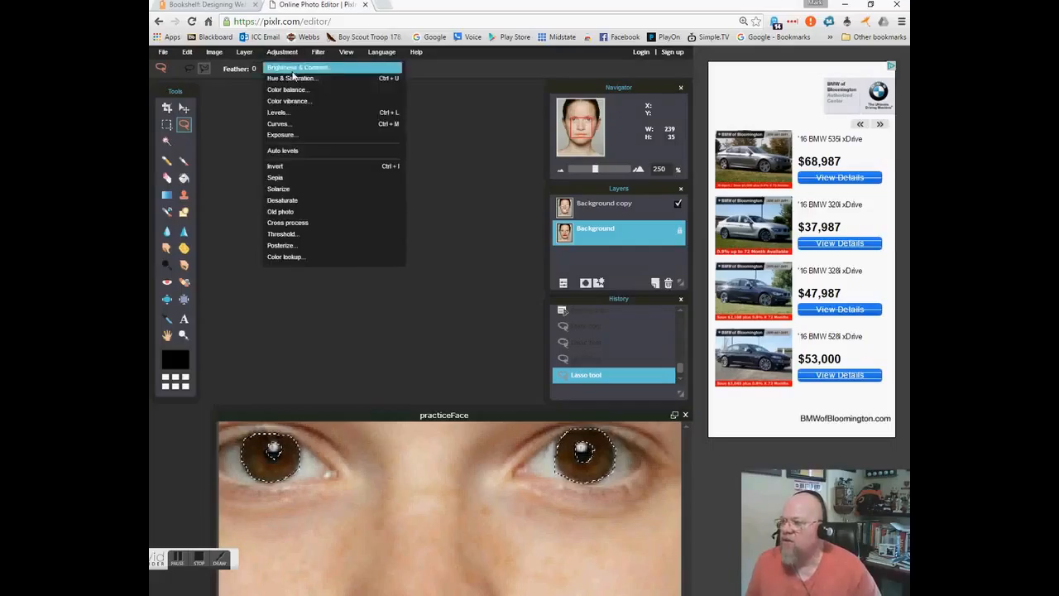
left_click(296, 77)
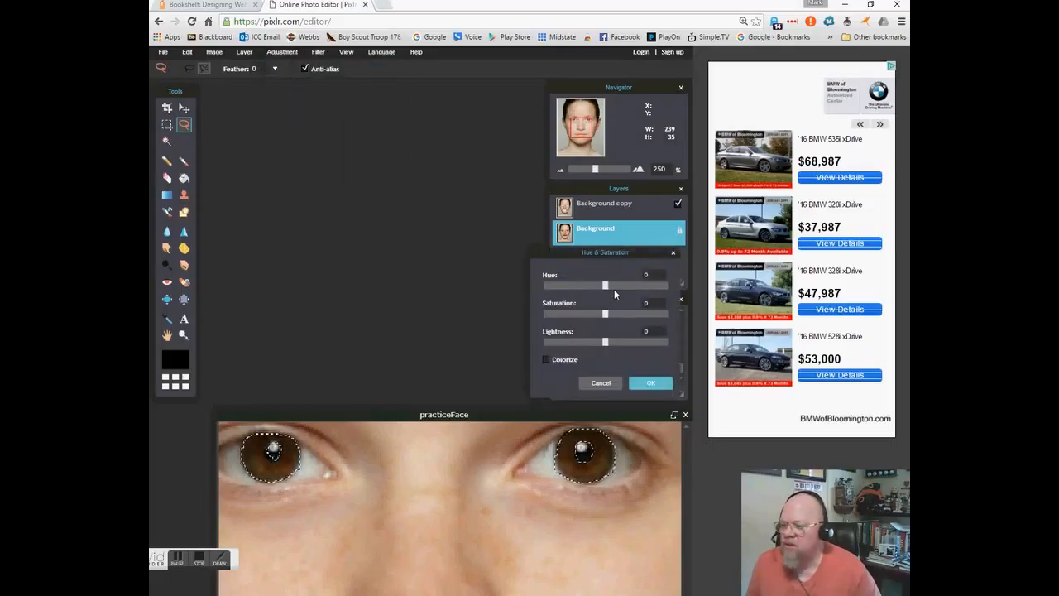
left_click_drag(607, 287, 550, 289)
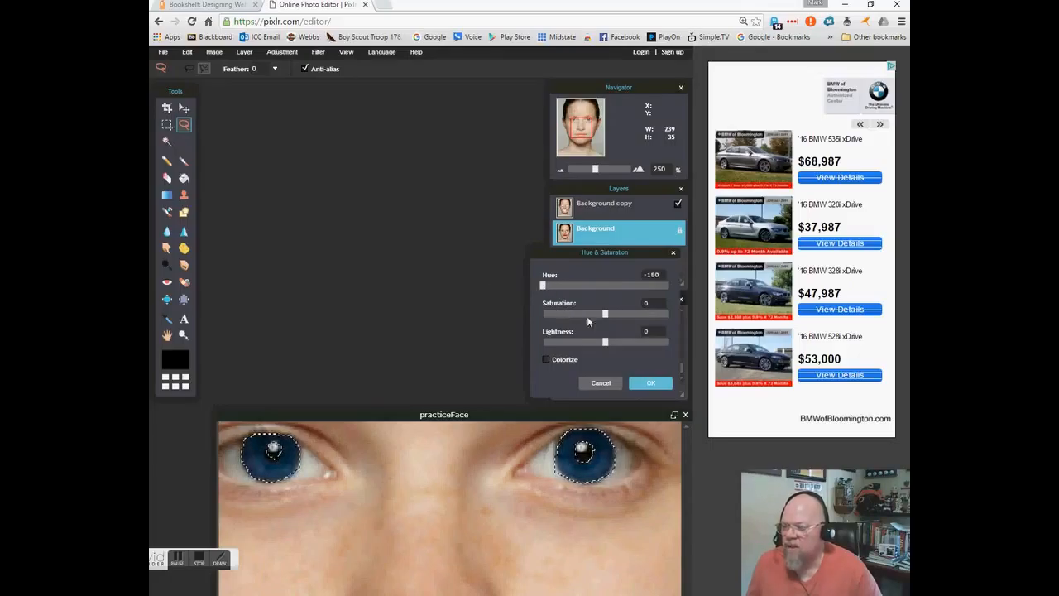
left_click_drag(605, 314, 650, 317)
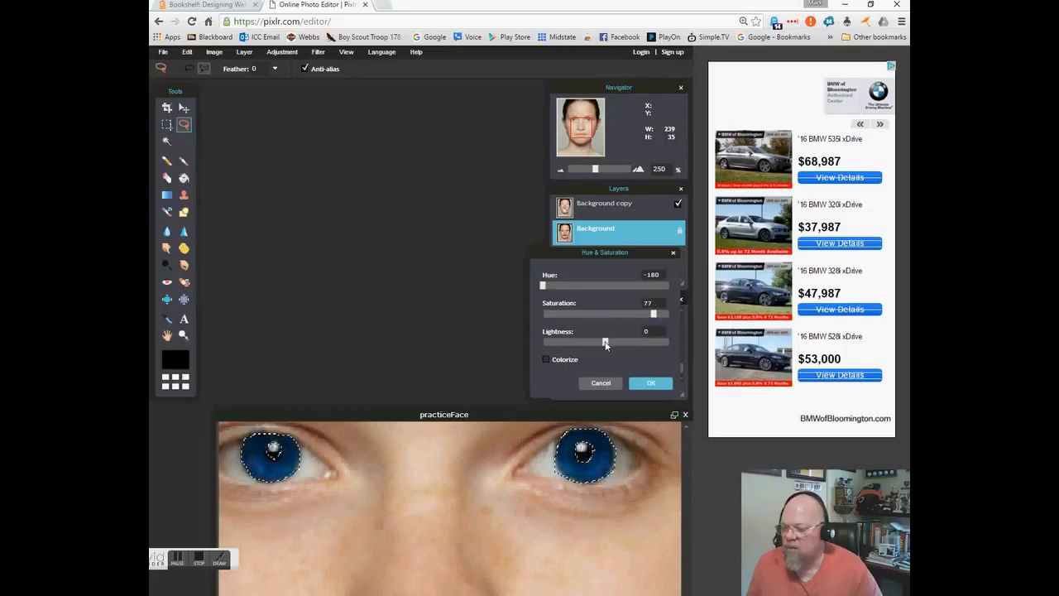
left_click_drag(604, 344, 611, 344)
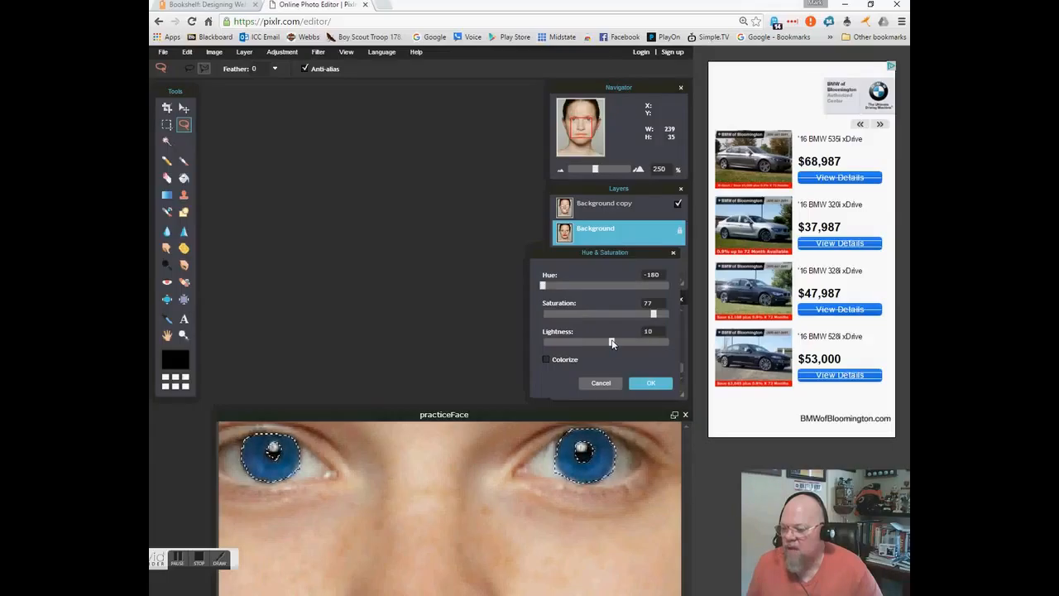
left_click(650, 383)
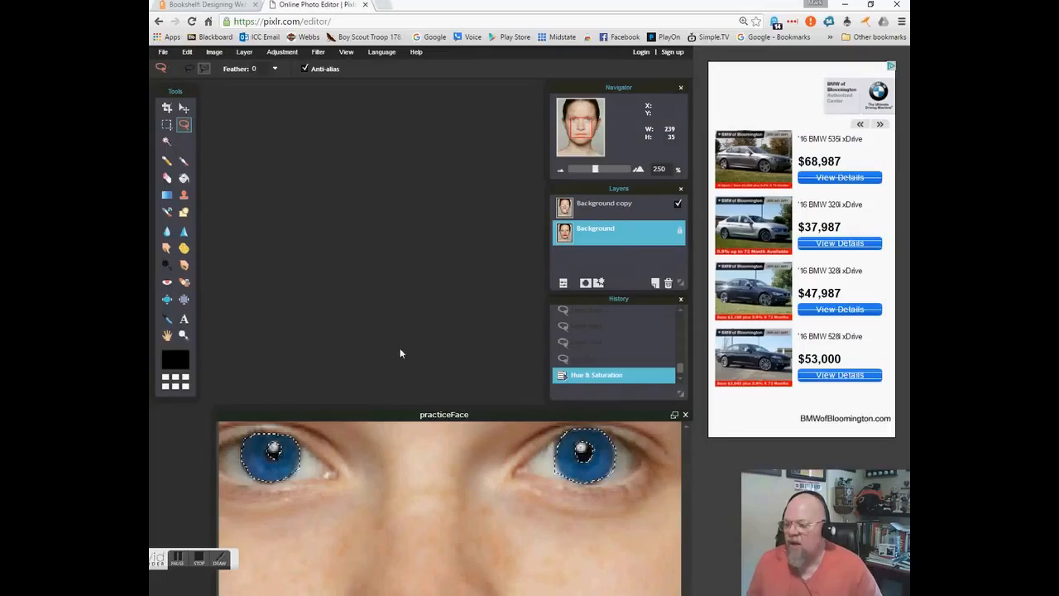
- Clear the iris selection and reposition the practiceFace window so the whole retouched portrait shows at 100%
left_click(167, 124)
left_click(392, 475)
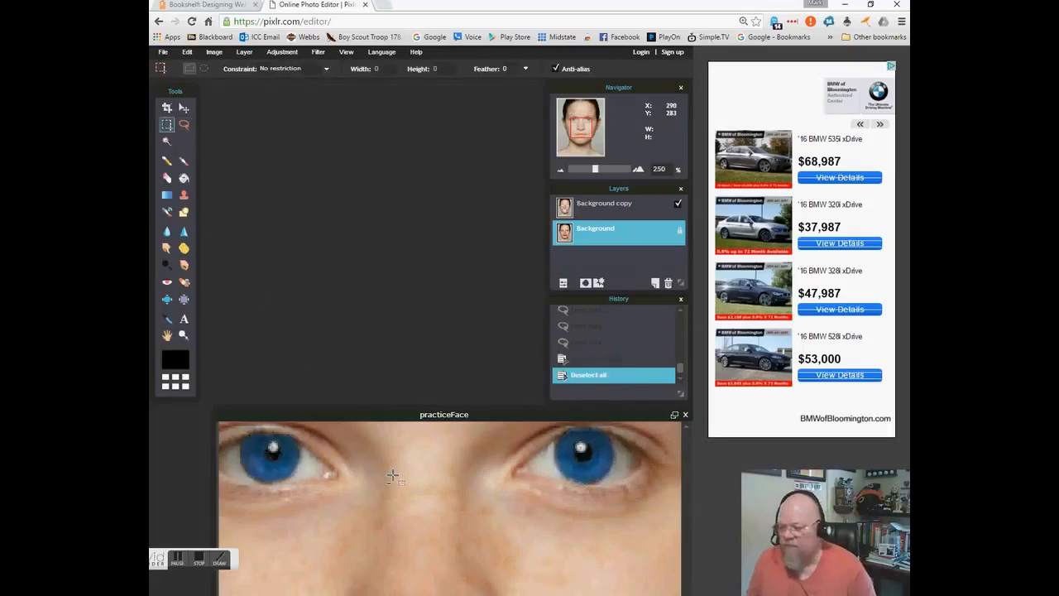
scroll(392, 475, "down", 4)
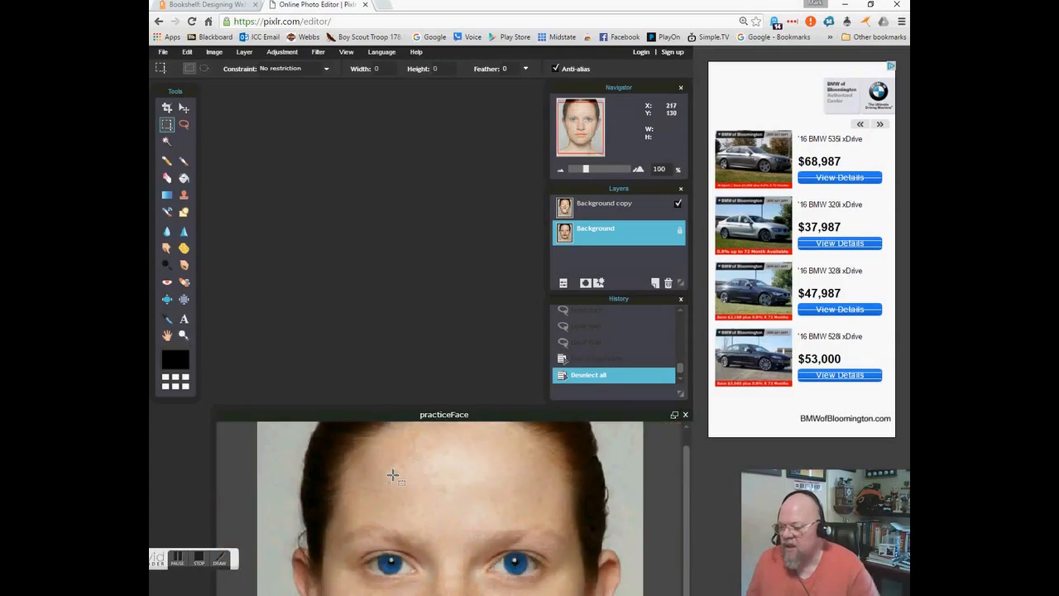
left_click_drag(425, 414, 347, 120)
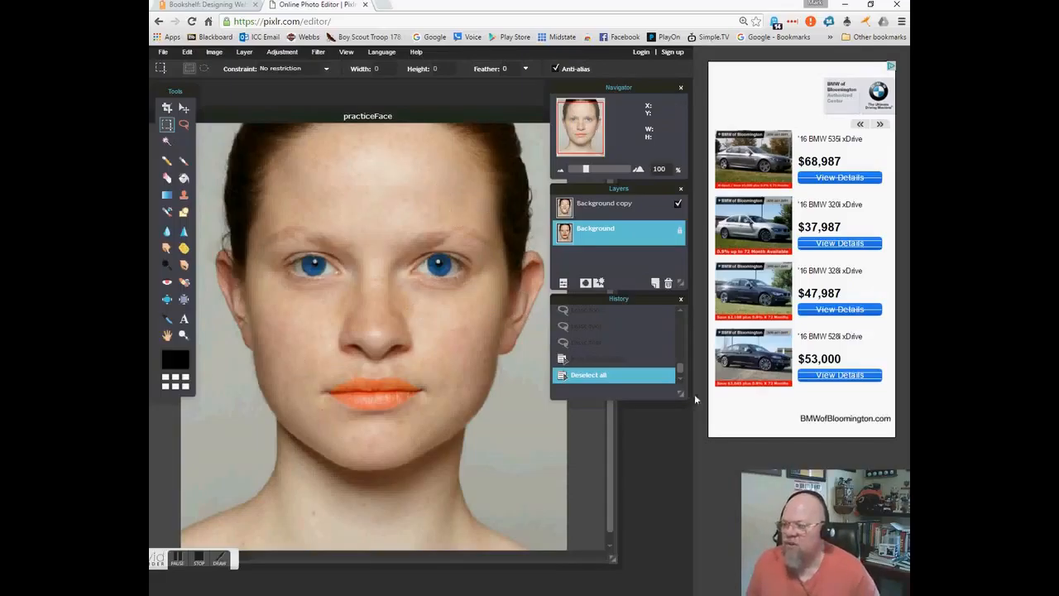
- Compare the retouched portrait with its earliest history state, then return to the latest Deselect all state
left_click_drag(683, 375, 682, 315)
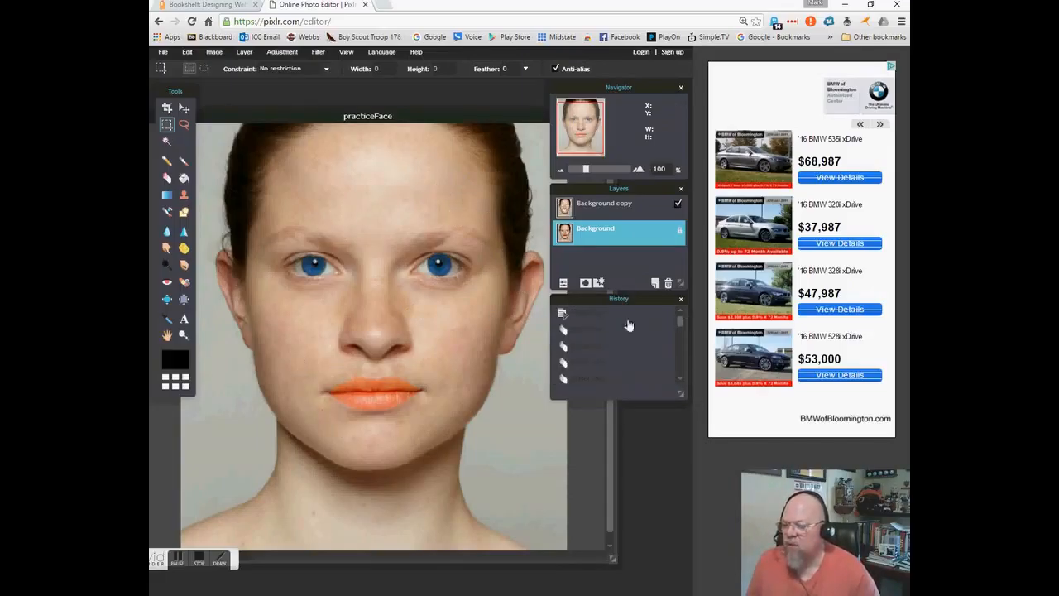
left_click(596, 318)
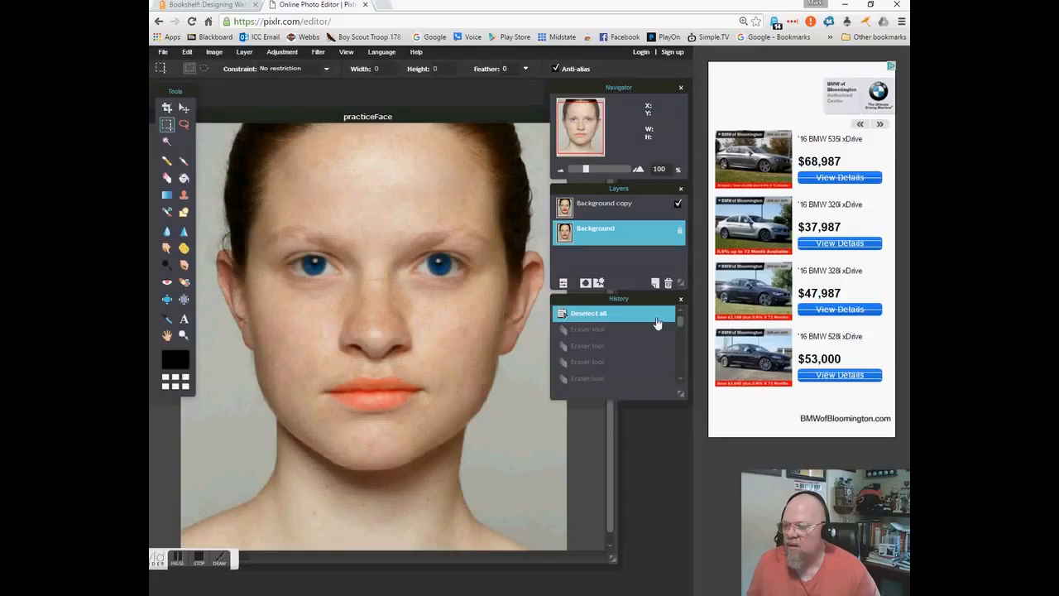
left_click_drag(681, 319, 681, 372)
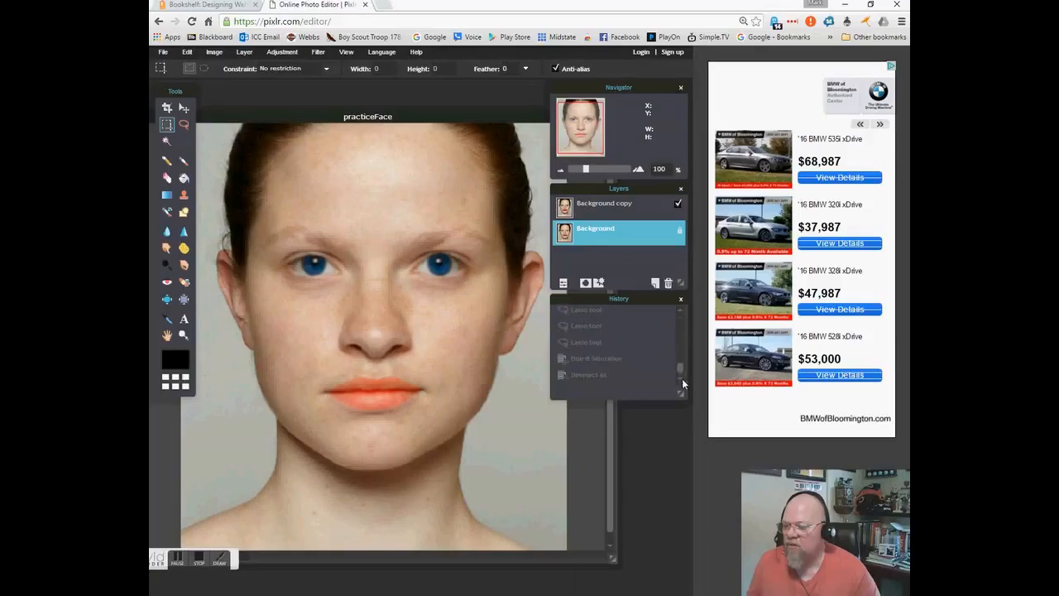
left_click(599, 377)
- Make Background copy the active layer and compare the earliest and latest history states once more, ending on the latest
left_click(615, 209)
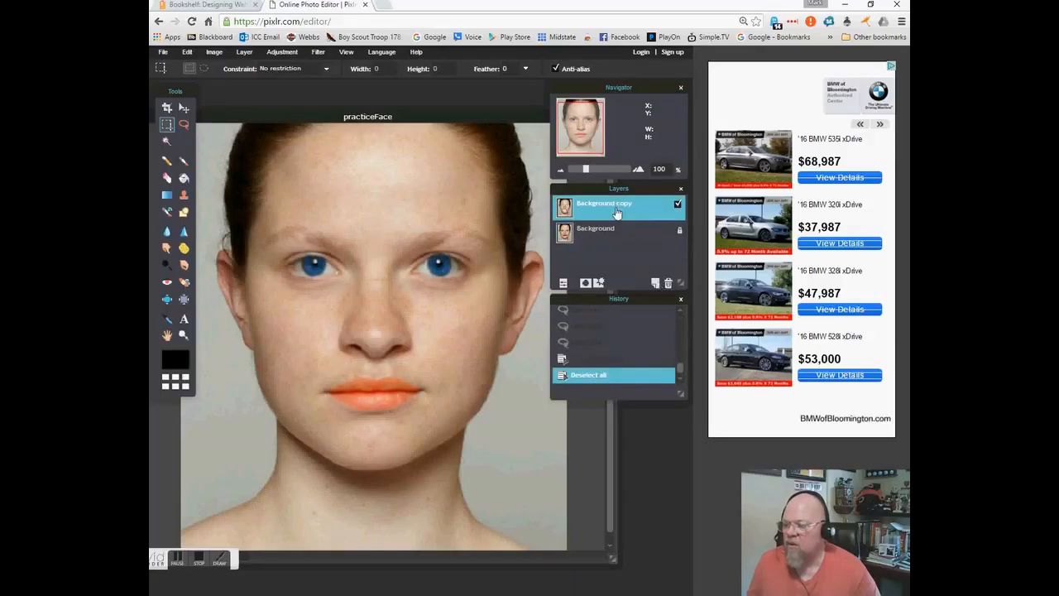
left_click_drag(680, 370, 683, 316)
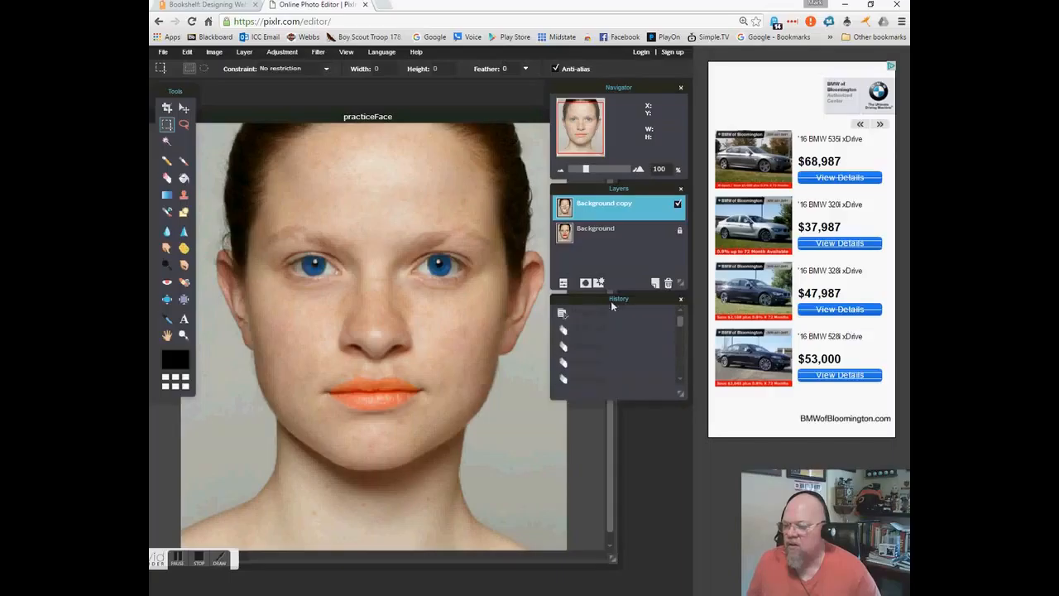
left_click(582, 316)
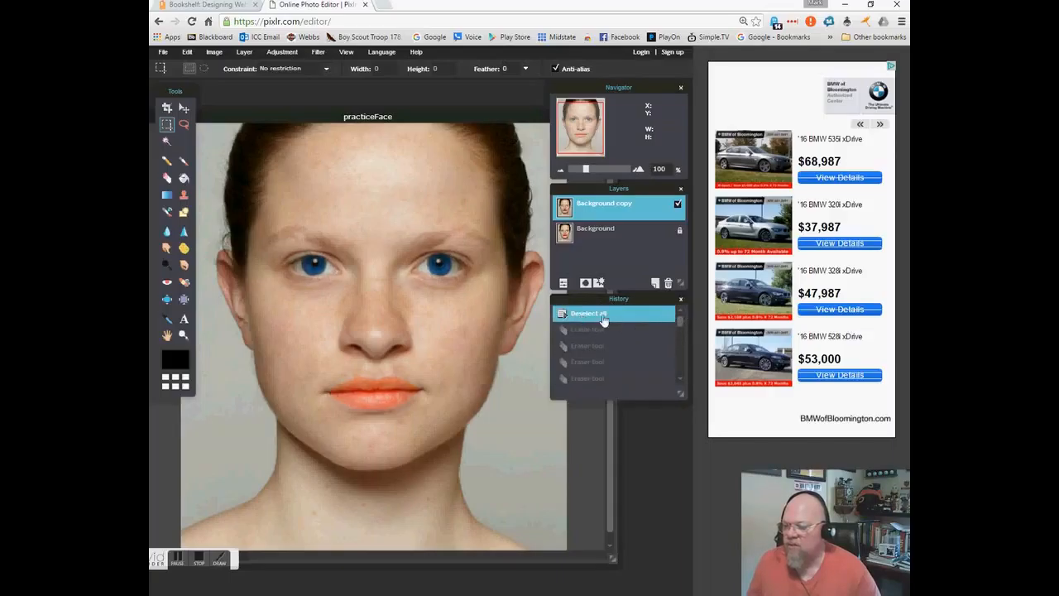
left_click_drag(684, 323, 683, 374)
left_click(596, 378)
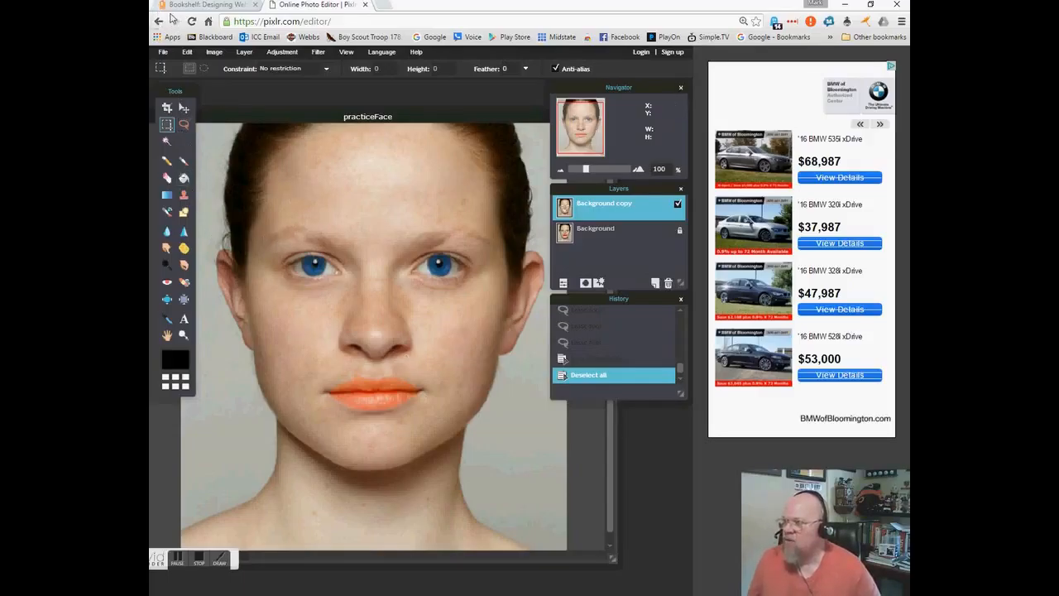
- Open the original practiceFace.jpg from the CIS215 folder and move its window off the retouched portrait
left_click(163, 53)
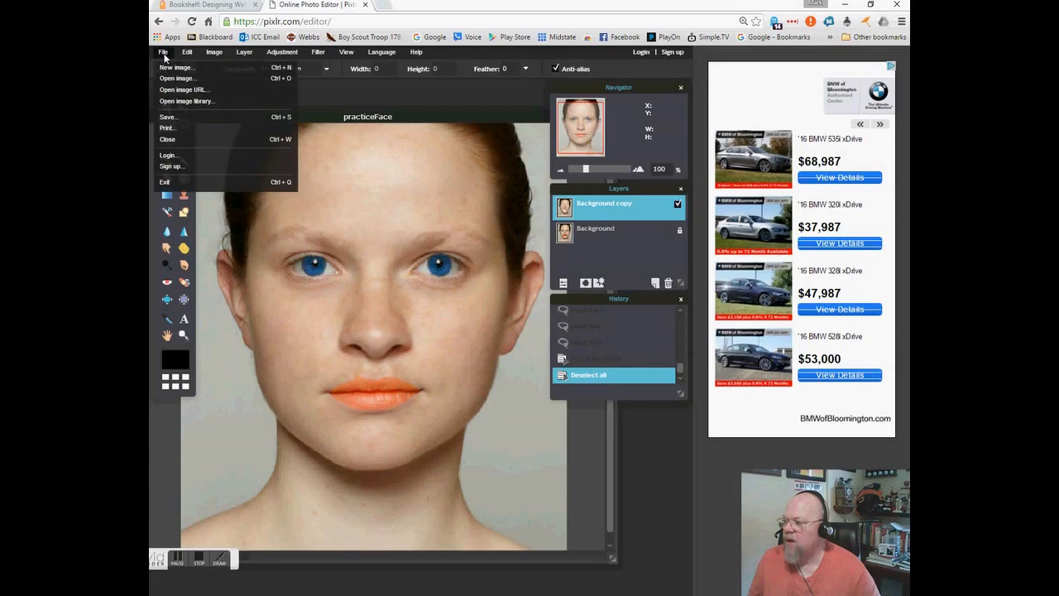
left_click(177, 77)
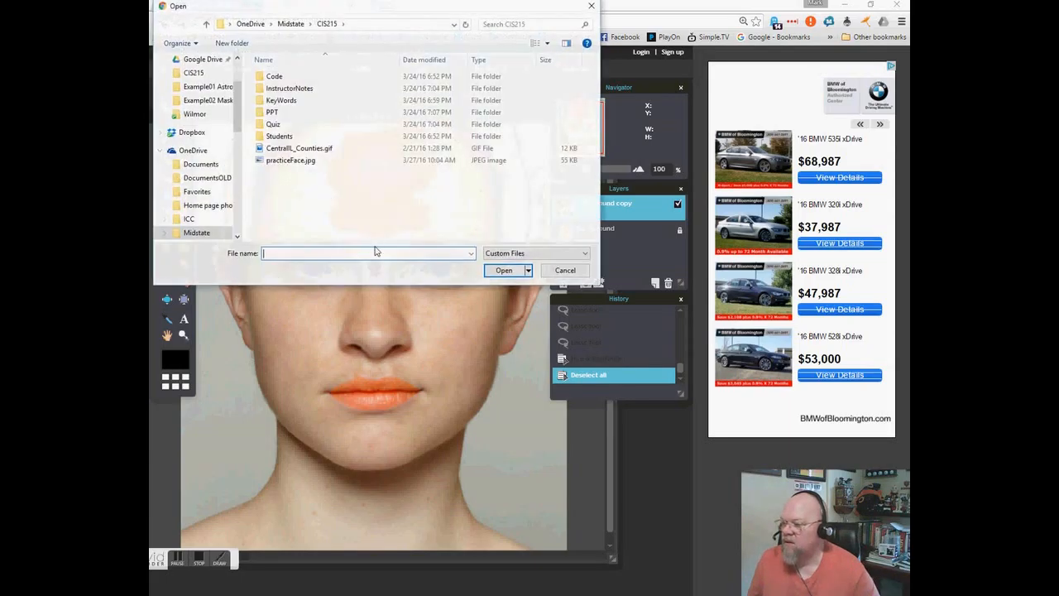
double_click(290, 160)
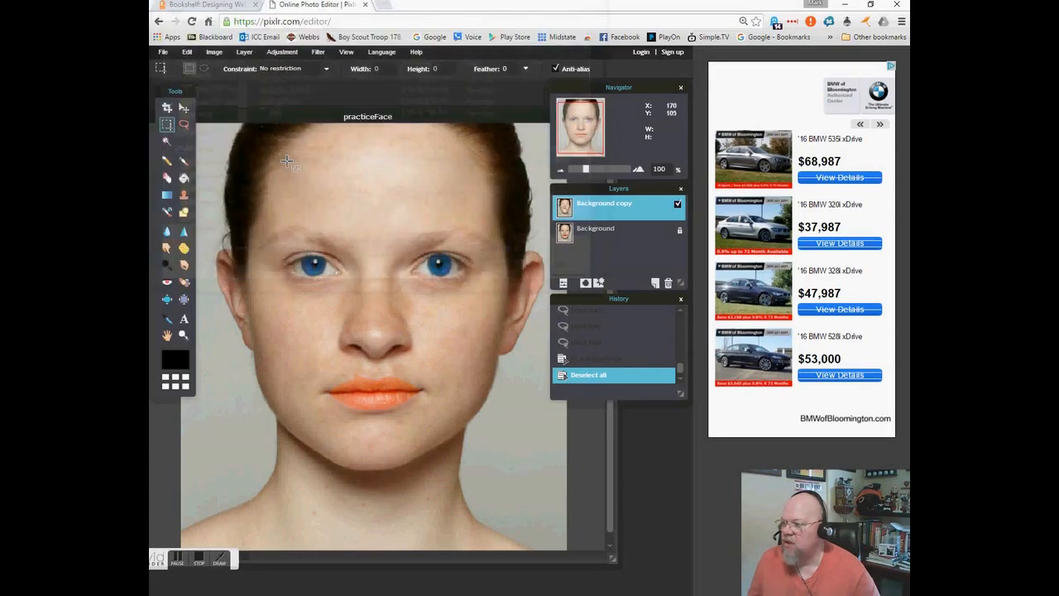
left_click_drag(392, 101, 575, 125)
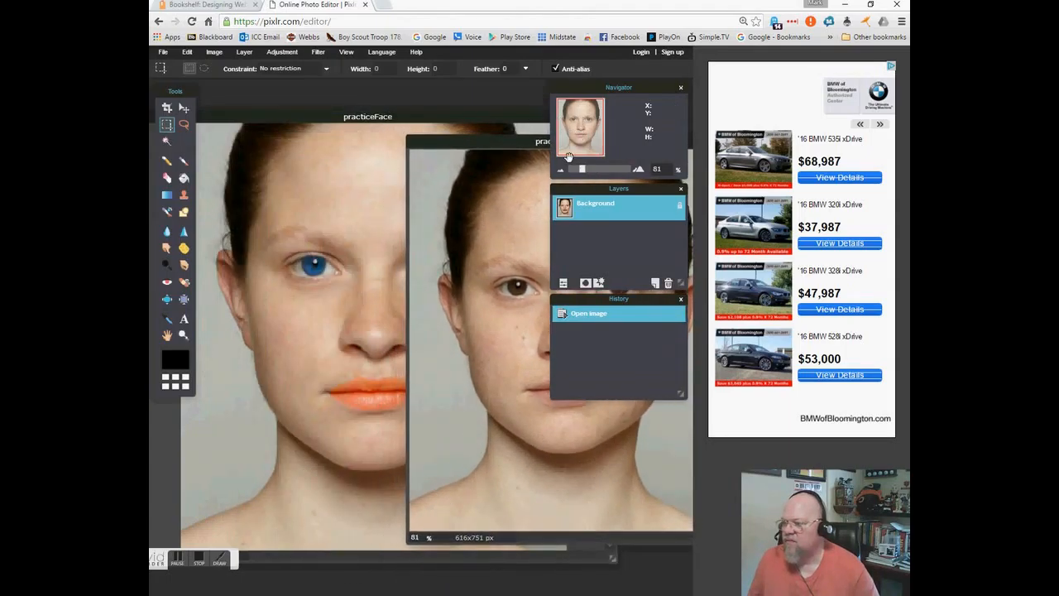
- Shrink the retouched portrait's view to 52% and shift its window aside to make room for the original
left_click(245, 405)
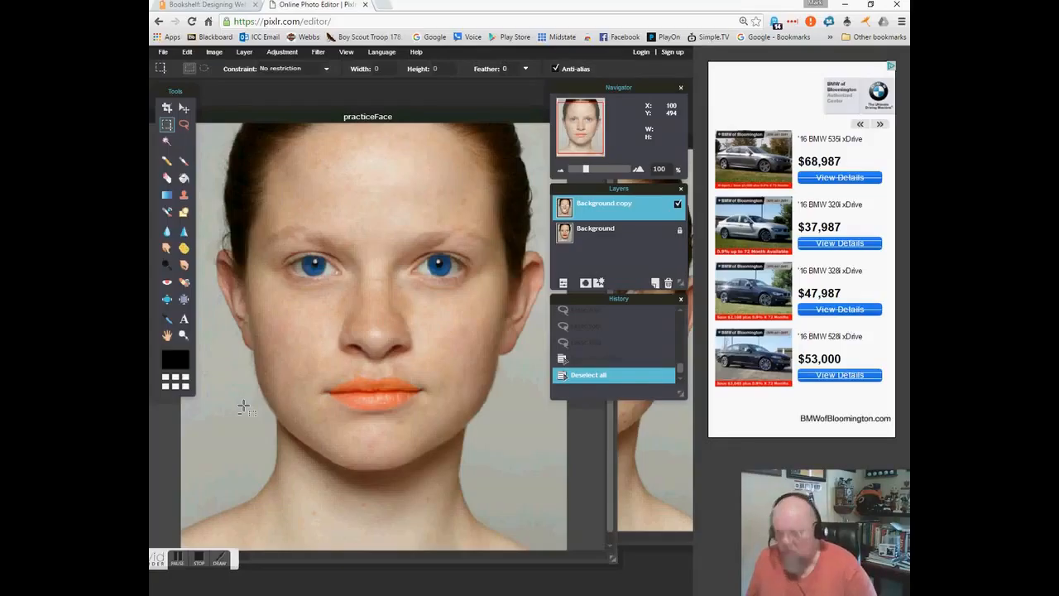
scroll(244, 405, "down", 4)
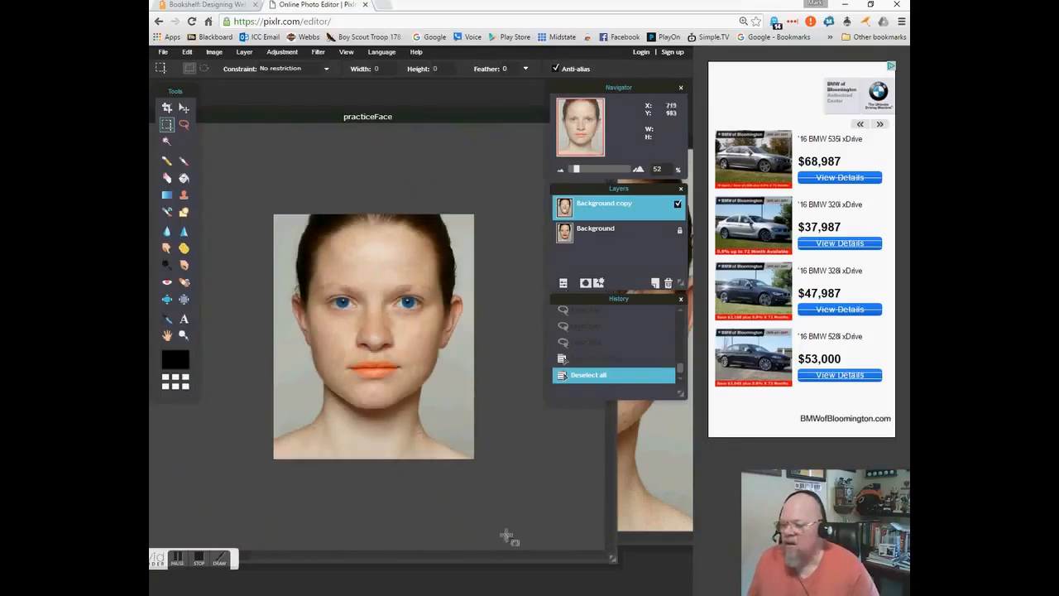
left_click_drag(396, 115, 303, 114)
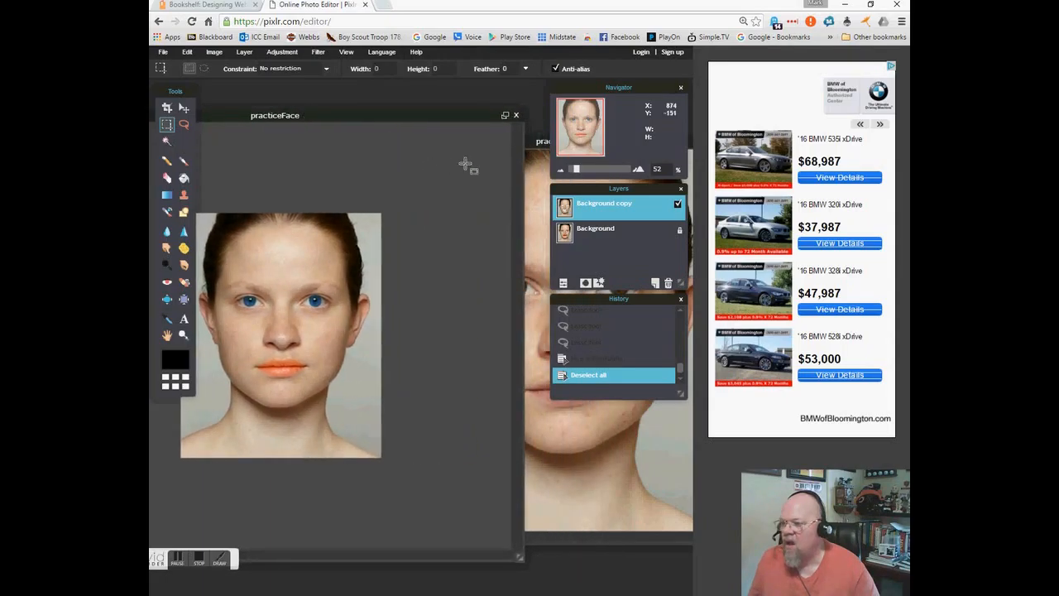
- Reduce the original portrait's view to 49%, narrow its window and place it beside the retouched portrait
left_click(534, 142)
left_click_drag(490, 144, 436, 145)
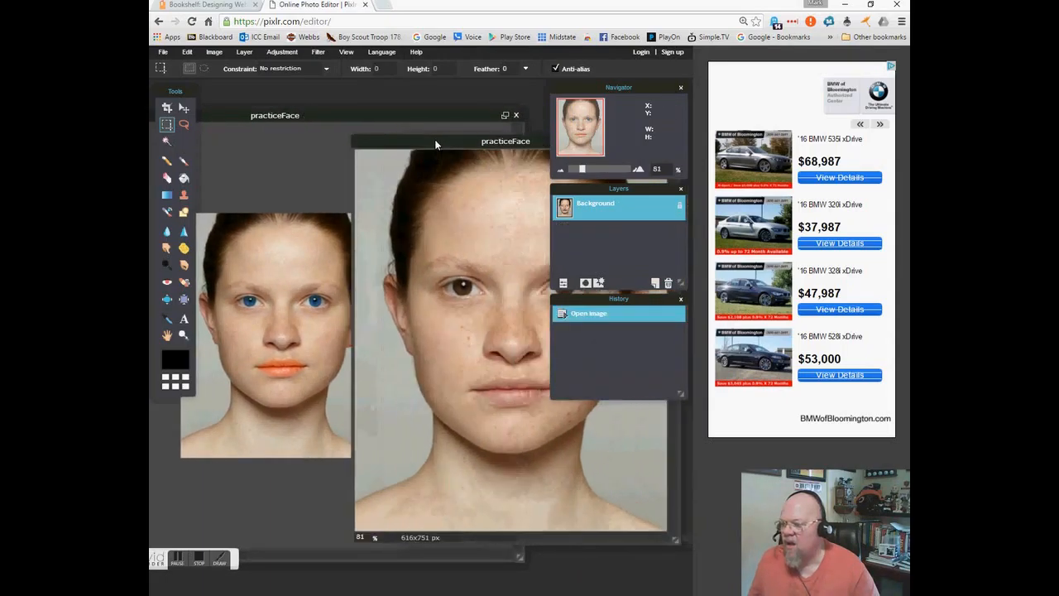
key("ctrl+minus")
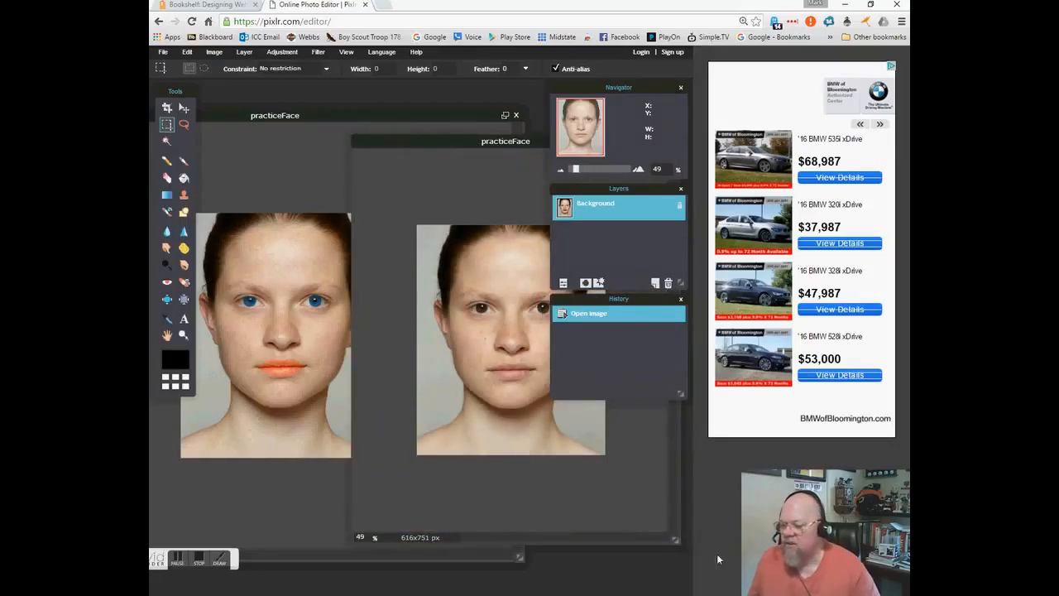
left_click_drag(674, 540, 553, 527)
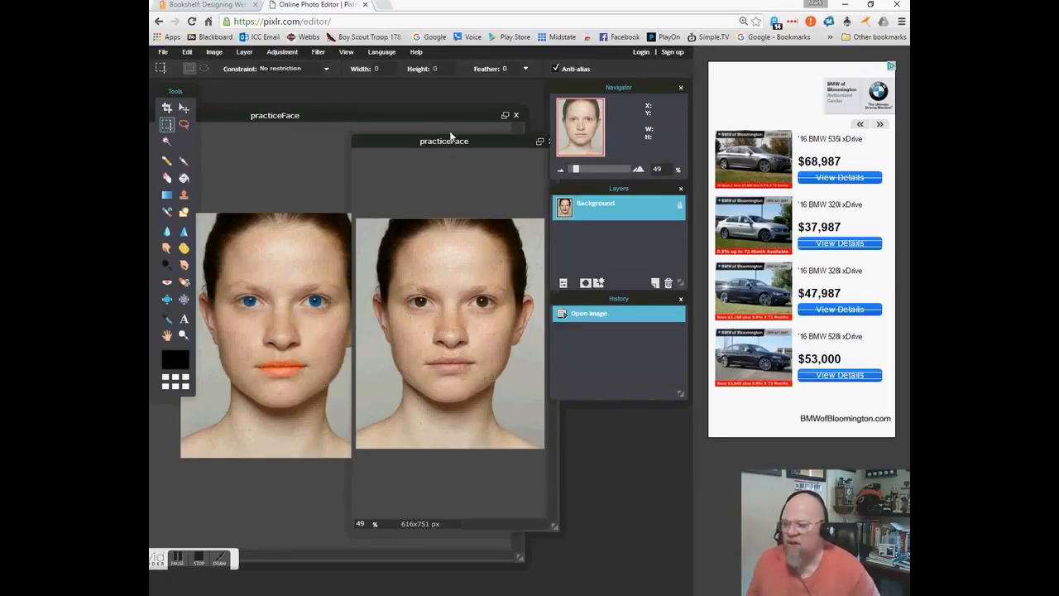
left_click_drag(453, 143, 462, 141)
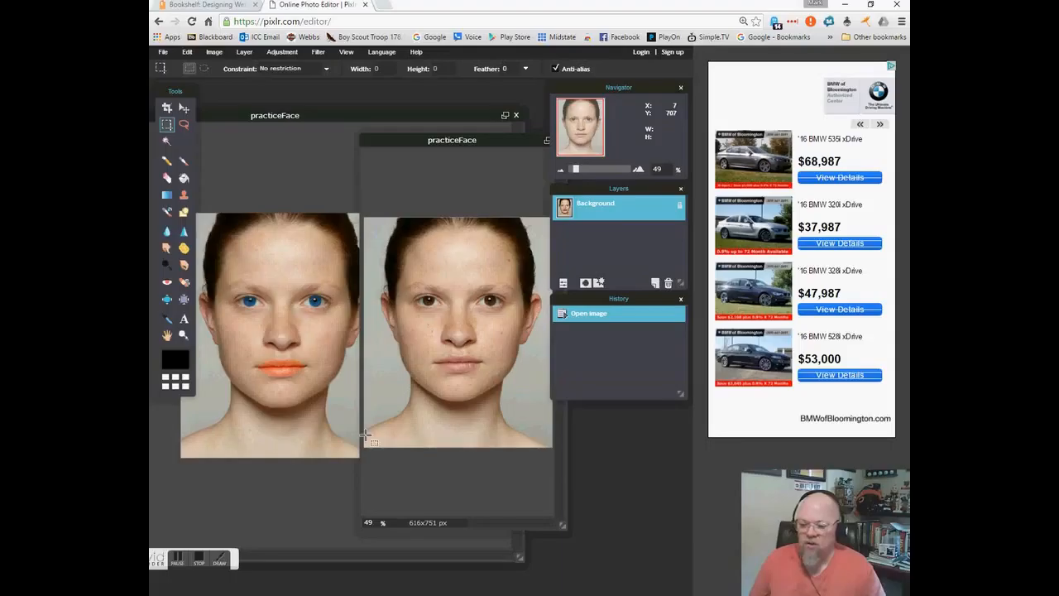
- Try a Levels adjustment on the original portrait with the midtone input level at 0.78
left_click(279, 52)
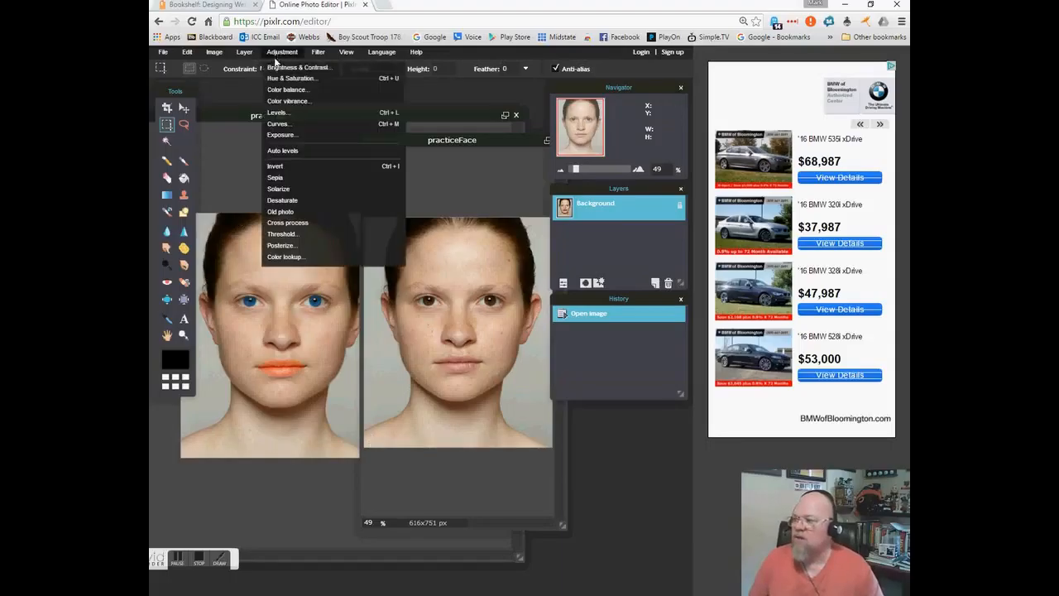
left_click(291, 115)
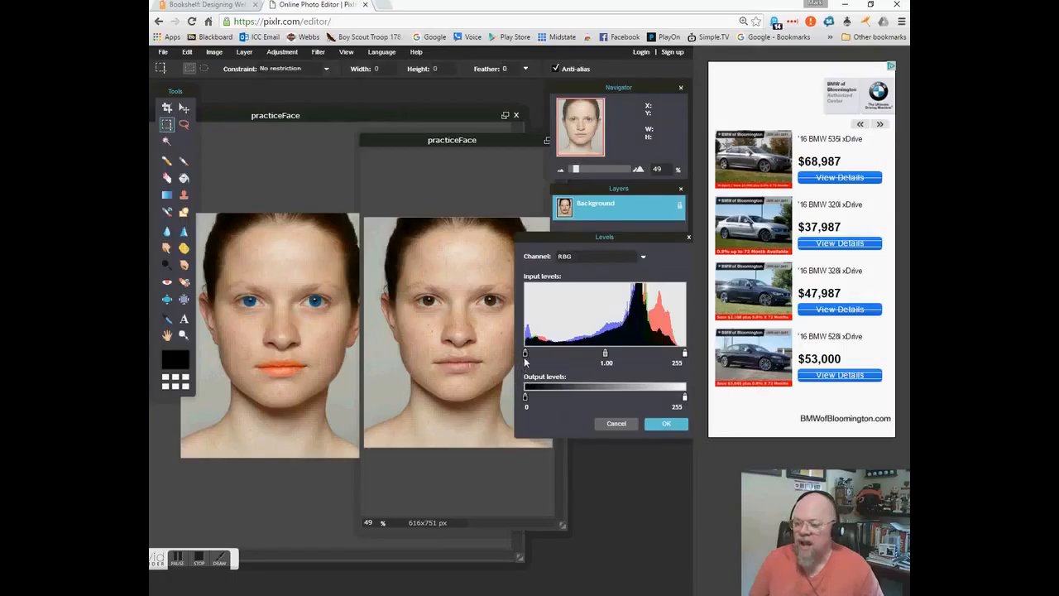
mouse_move(525, 354)
left_mouse_down()
mouse_move(595, 355)
mouse_move(525, 357)
left_mouse_up()
mouse_move(683, 354)
left_mouse_down()
mouse_move(623, 354)
mouse_move(683, 355)
left_mouse_up()
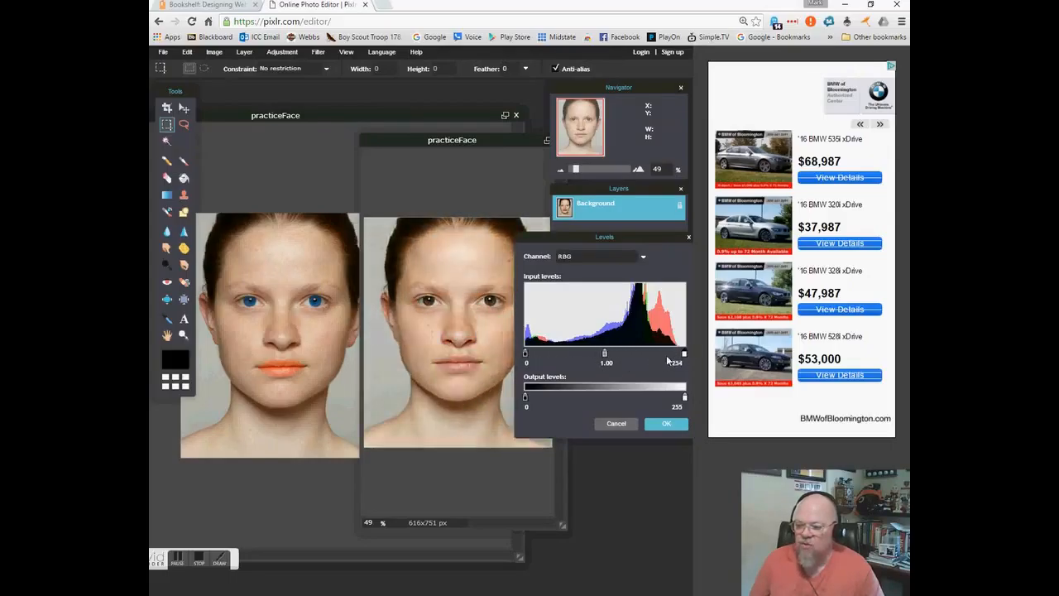
left_click_drag(606, 356, 598, 357)
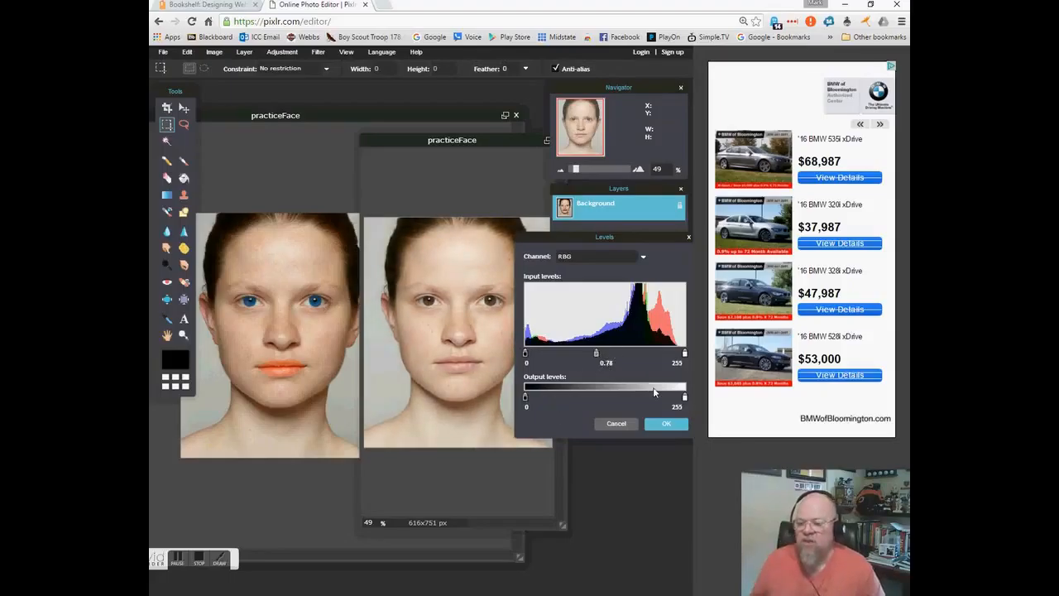
left_click(617, 423)
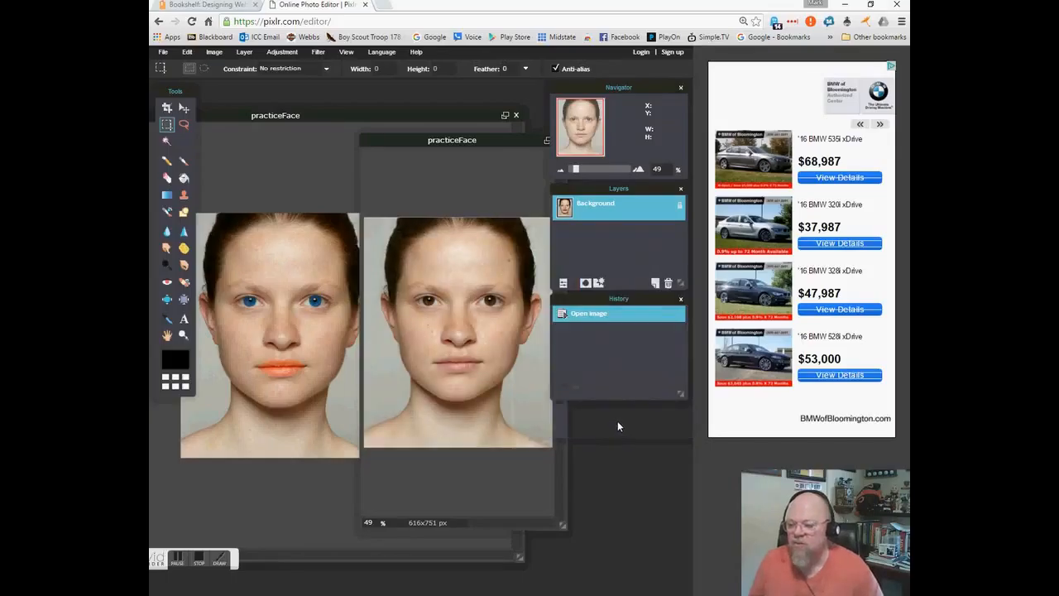